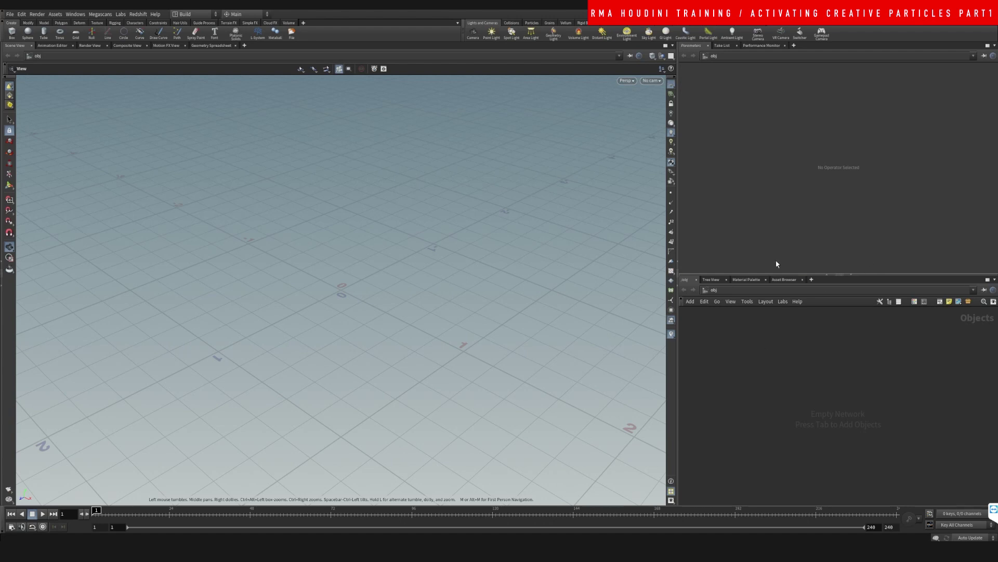
# - Collapse the parameter pane and widen the network editor to about half of the workspace width
pyautogui.click(827, 274)
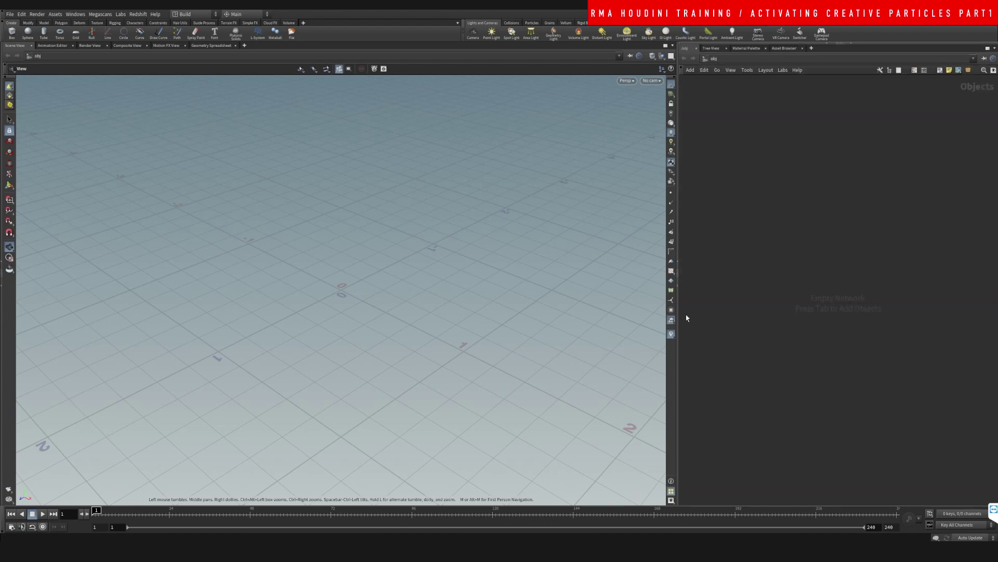
pyautogui.moveTo(678, 318); pyautogui.dragTo(494, 315)
pyautogui.moveTo(573, 286); pyautogui.dragTo(606, 354)
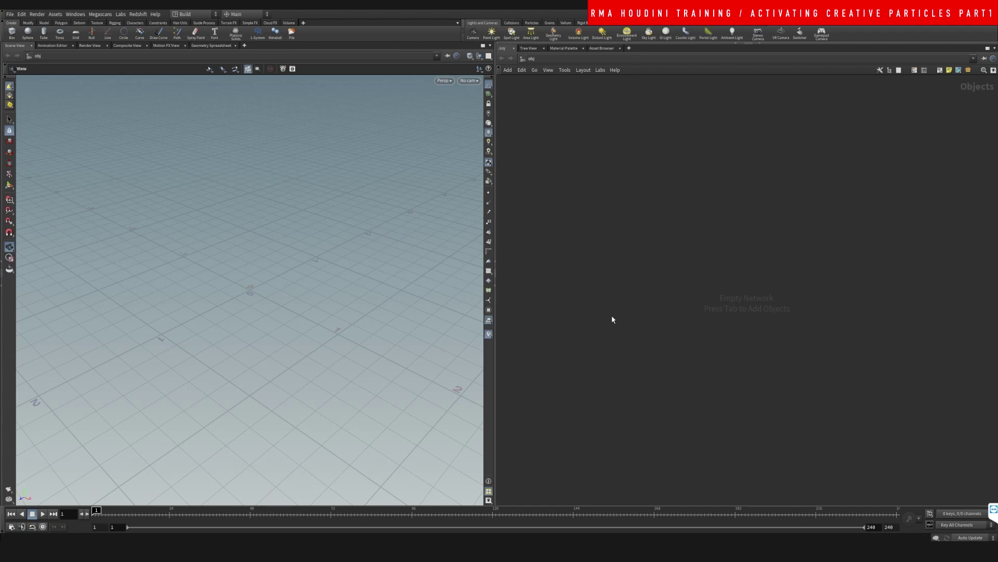
# - Add a Grid object to the scene and enter its geometry network
pyautogui.press('Tab')
pyautogui.write('grid')
pyautogui.press('Return')
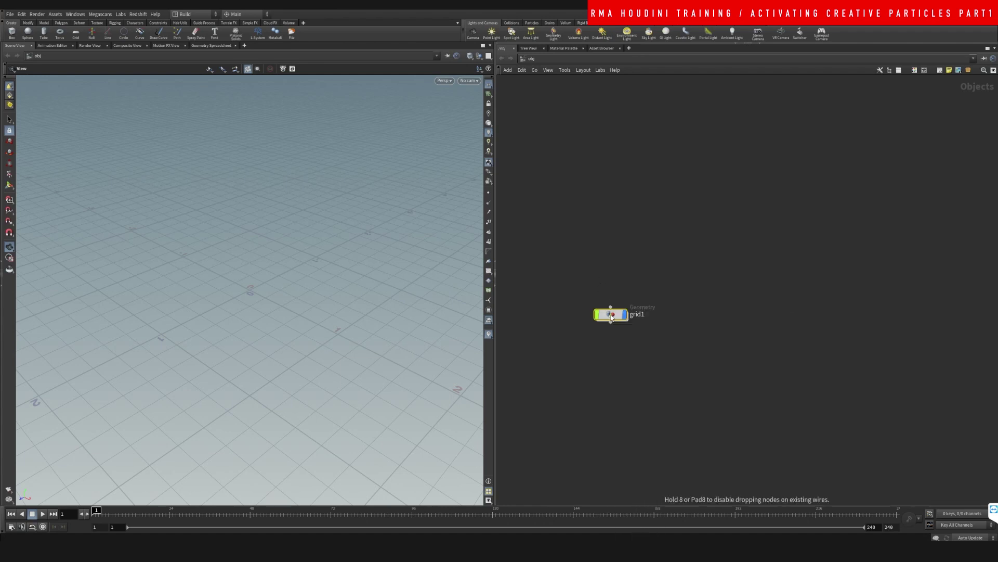
pyautogui.click(612, 317)
pyautogui.doubleClick(612, 315)
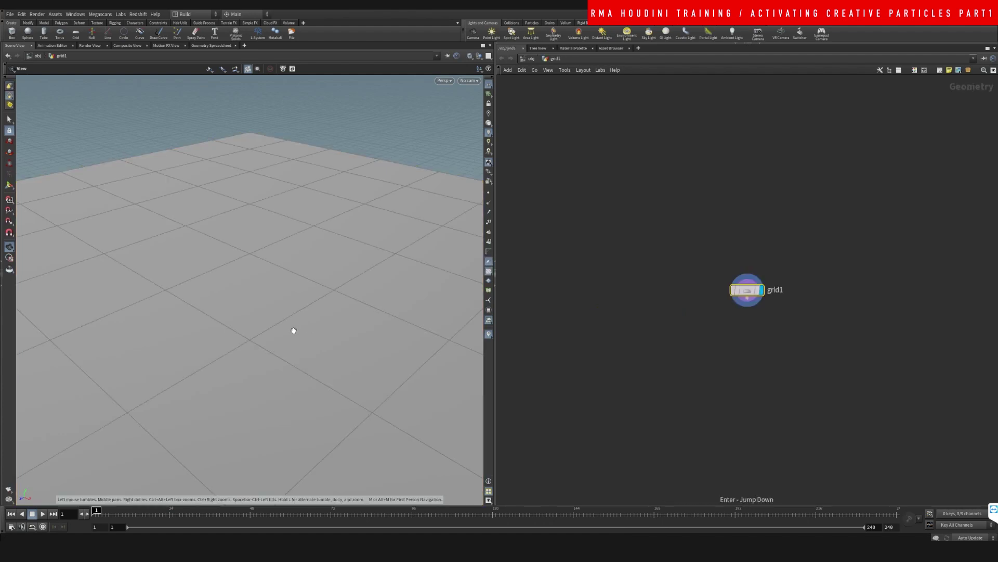
pyautogui.moveTo(321, 258); pyautogui.dragTo(193, 387, button='right')
pyautogui.moveTo(283, 307); pyautogui.dragTo(241, 348, button='right')
pyautogui.moveTo(240, 347); pyautogui.dragTo(295, 305)
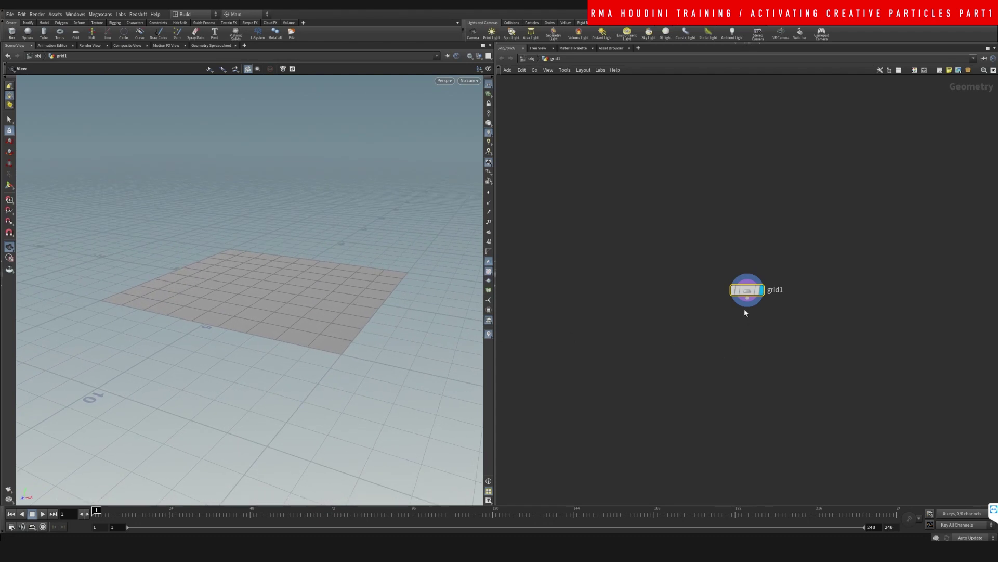
# - Add a PolyExtrude node beneath the grid node, wired to its output, and display it
pyautogui.moveTo(745, 294); pyautogui.dragTo(630, 222)
pyautogui.press('Tab')
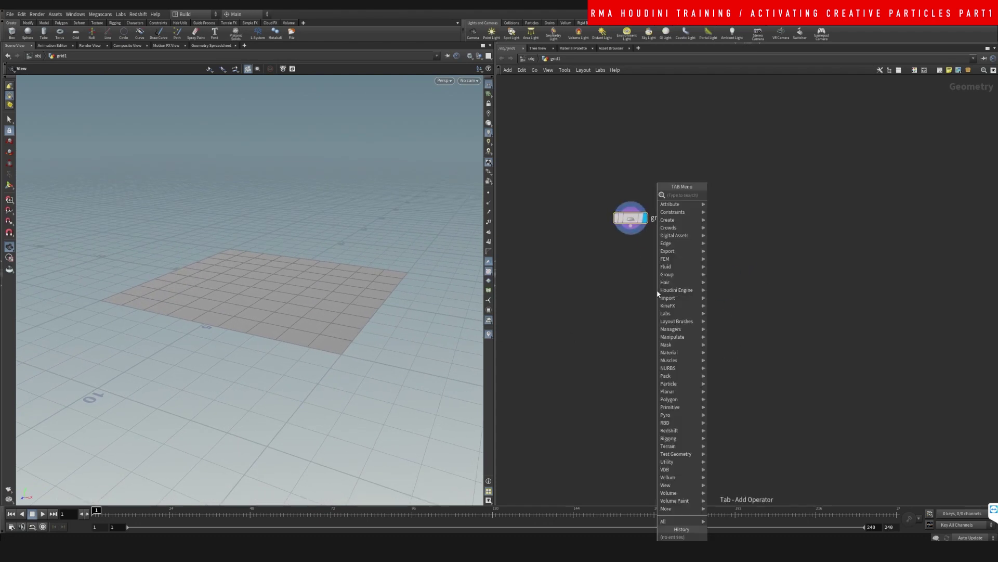
pyautogui.write('ex')
pyautogui.press('BackSpace')
pyautogui.press('BackSpace')
pyautogui.write('polyex')
pyautogui.press('Return')
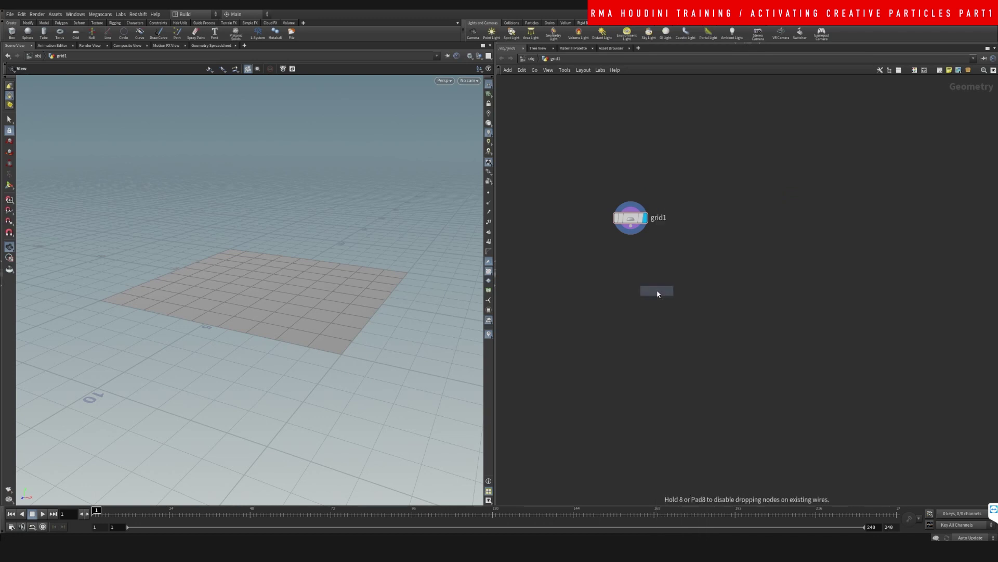
pyautogui.click(633, 230)
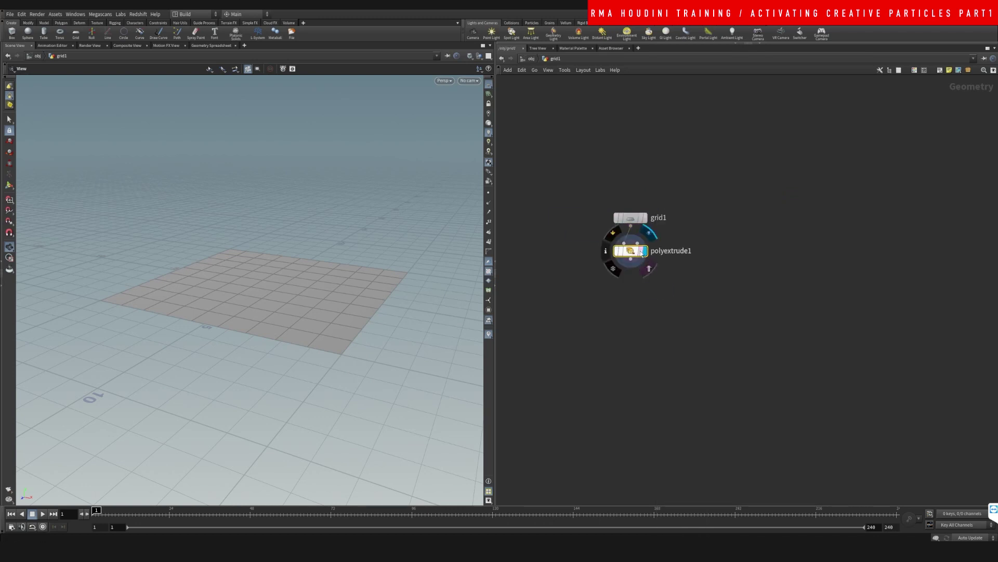
# - Split the network pane side by side with a Parameters pane in the new half, and delete the stray sticky note
pyautogui.hotkey('shift', 'p')
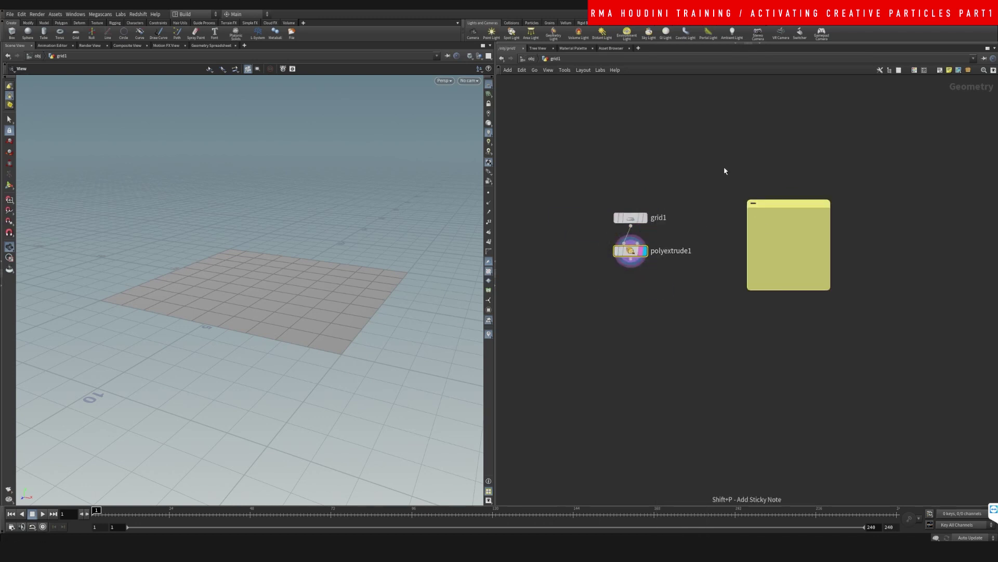
pyautogui.hotkey('ctrl', 'z')
pyautogui.click(994, 48)
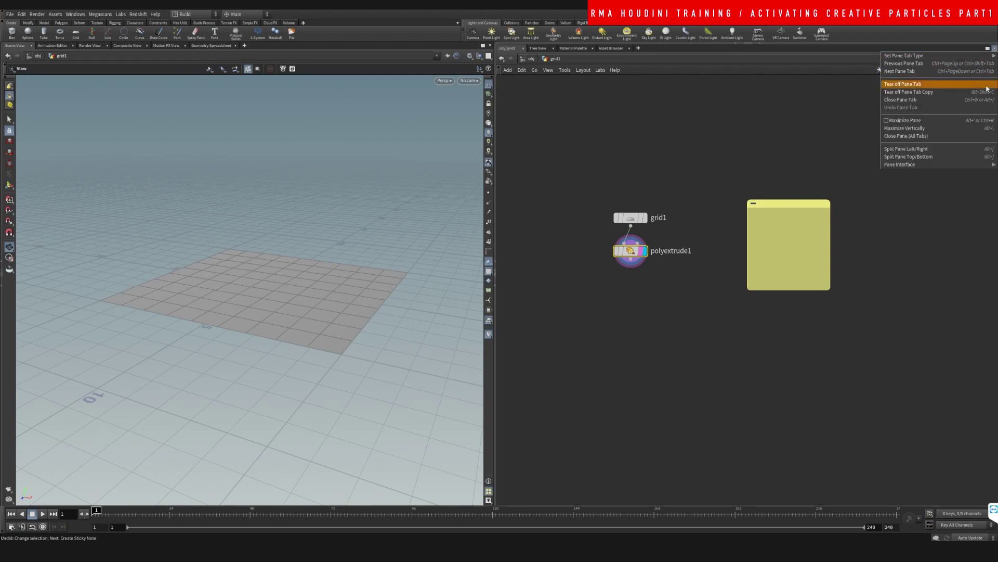
pyautogui.click(966, 151)
pyautogui.click(786, 48)
pyautogui.moveTo(811, 63)
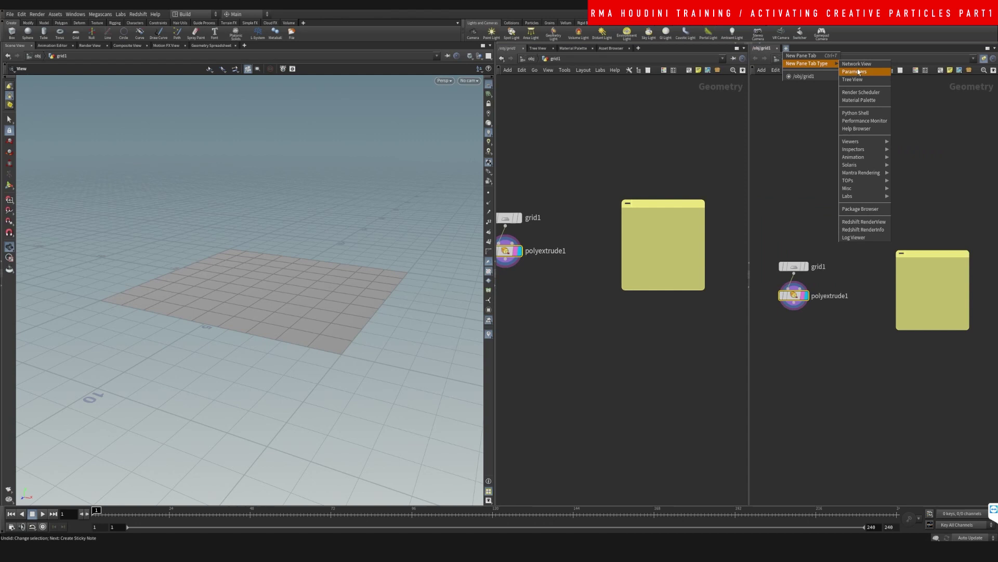
pyautogui.click(860, 74)
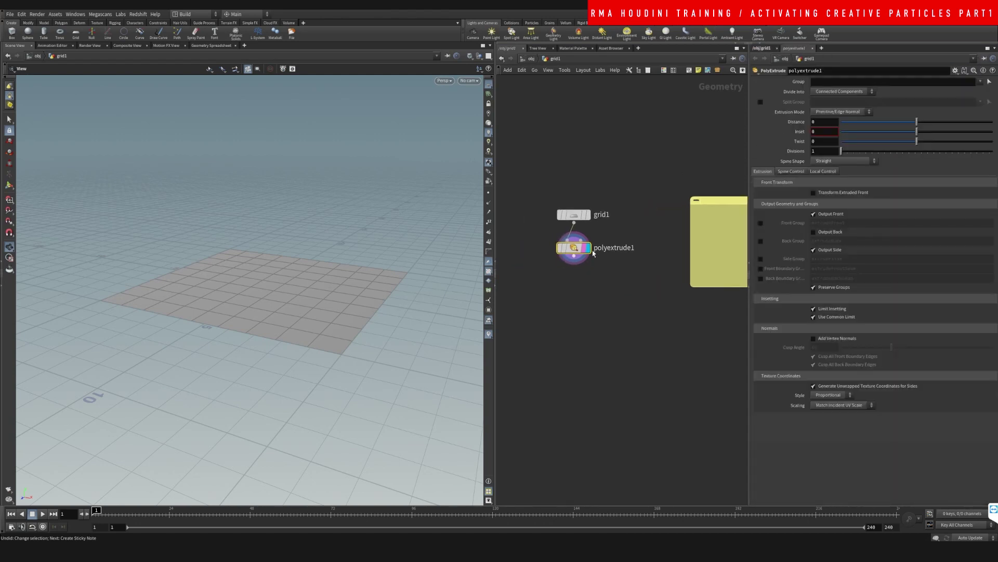
pyautogui.click(717, 228)
pyautogui.press('Delete')
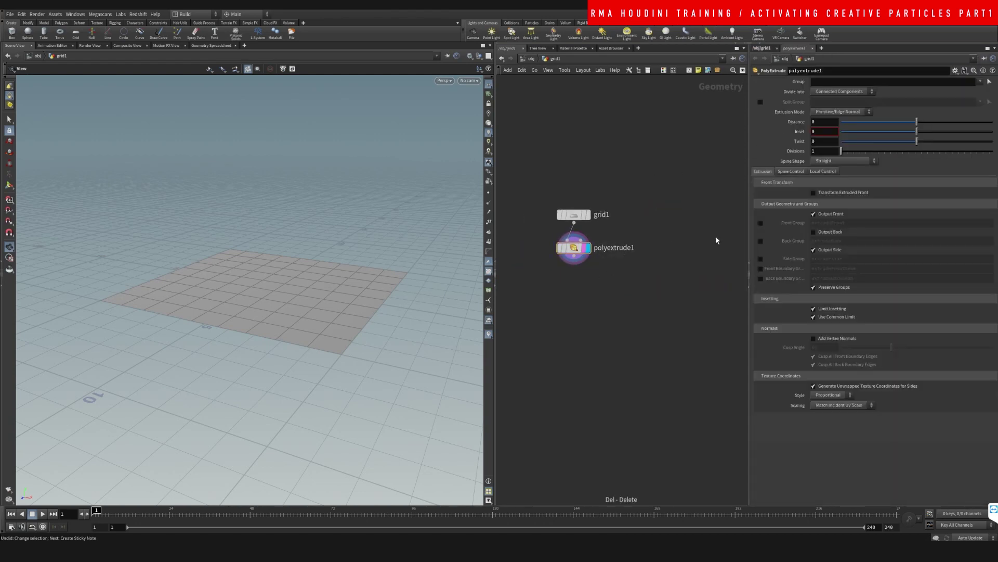
# - Set the PolyExtrude distance to 0.186 and enable Output Back
pyautogui.moveTo(917, 122); pyautogui.dragTo(930, 125)
pyautogui.click(814, 232)
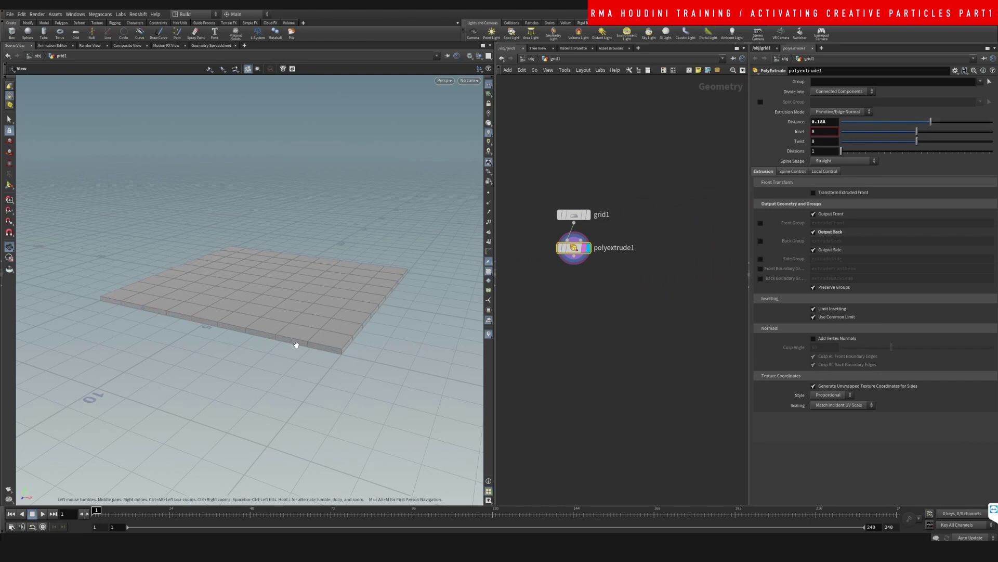
# - Add a Points from Volume node, connect it to the PolyExtrude output, and display it
pyautogui.press('Tab')
pyautogui.write('poi')
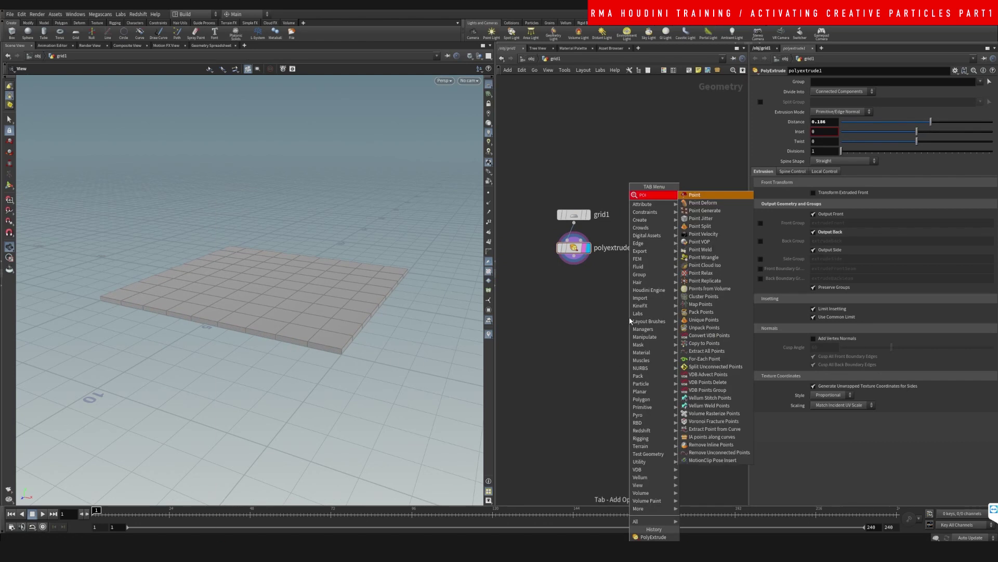
pyautogui.press('Escape')
pyautogui.press('Tab')
pyautogui.write('points v')
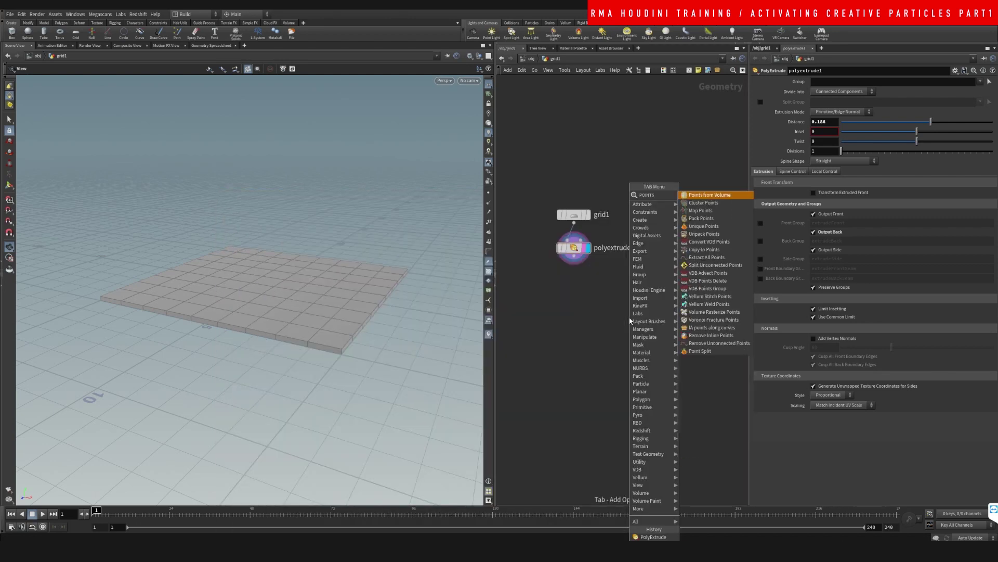
pyautogui.press('Return')
pyautogui.click(630, 321)
pyautogui.moveTo(574, 257); pyautogui.dragTo(576, 297)
pyautogui.click(587, 294)
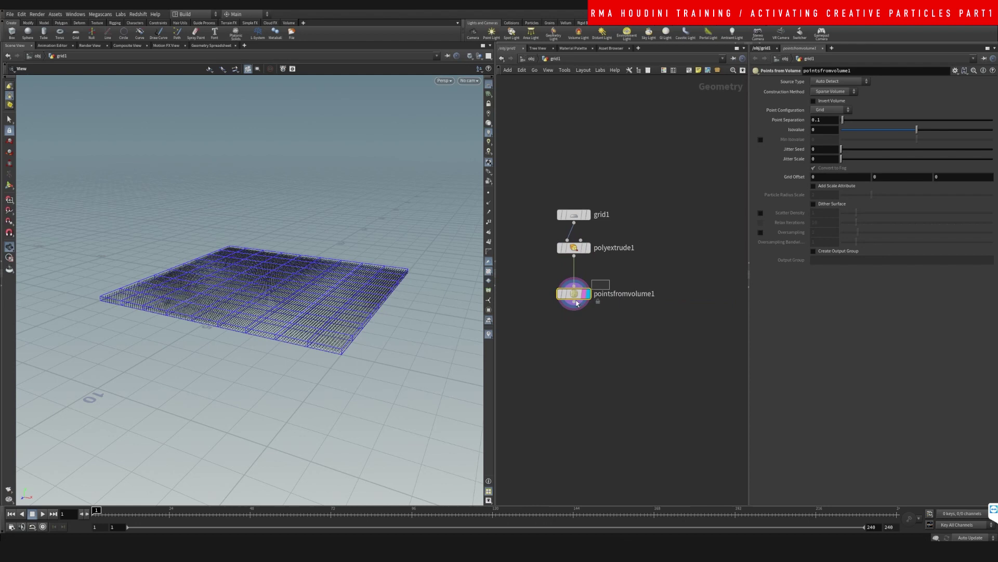
# - Try a point separation of 0.01 on the Points from Volume node
pyautogui.moveTo(825, 119); pyautogui.dragTo(712, 160)
pyautogui.write('.01')
pyautogui.press('Return')
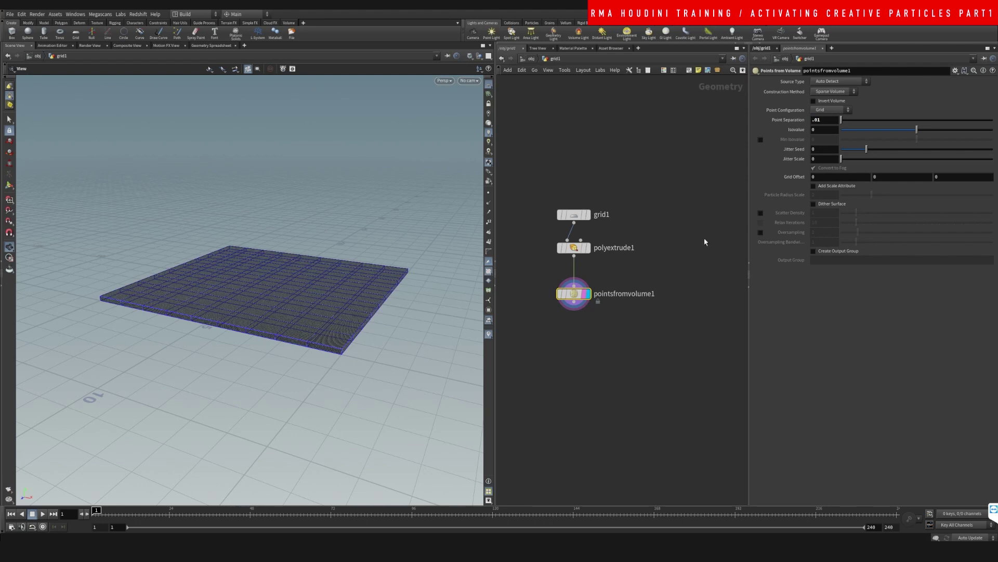
# - Set the Points from Volume point separation to 0.02, jitter seed to 5.46 and jitter scale to 4.23
pyautogui.moveTo(818, 119); pyautogui.dragTo(849, 127)
pyautogui.write('2')
pyautogui.press('Return')
pyautogui.click(613, 374)
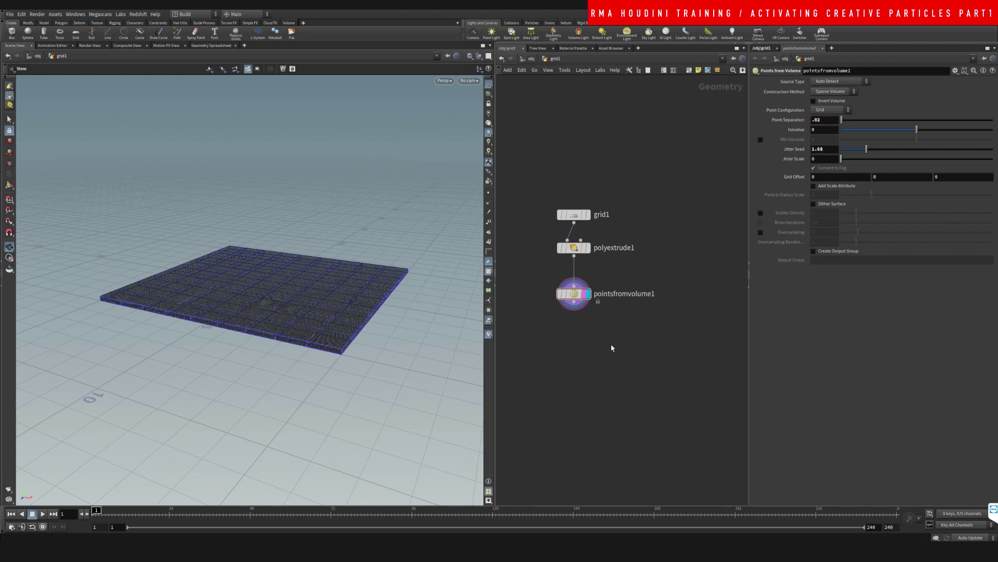
pyautogui.moveTo(840, 159); pyautogui.dragTo(931, 150)
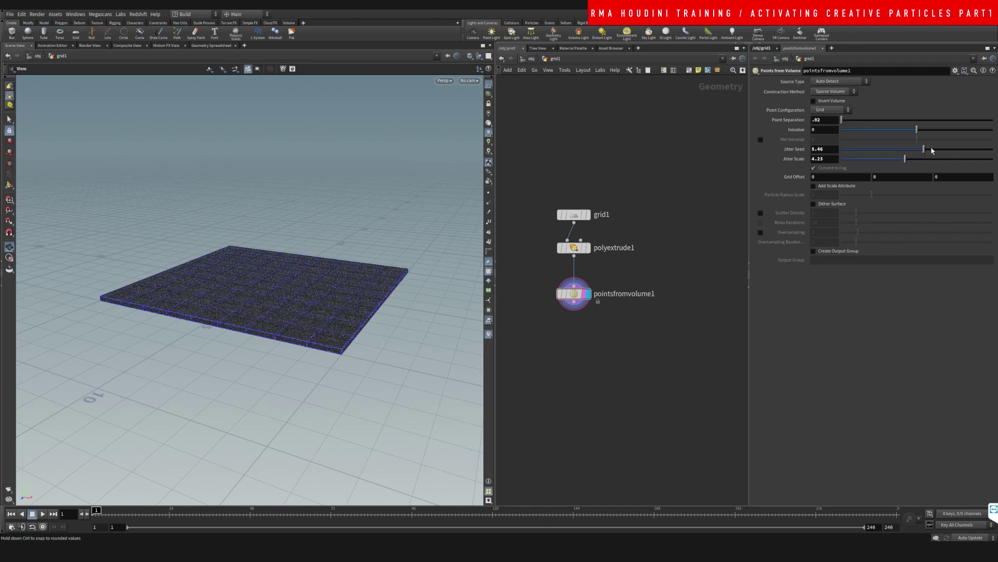
# - Add a Null node, connect it to the Points from Volume output, display it, and align it beneath that node
pyautogui.press('Tab')
pyautogui.write('nu')
pyautogui.press('Return')
pyautogui.click(557, 363)
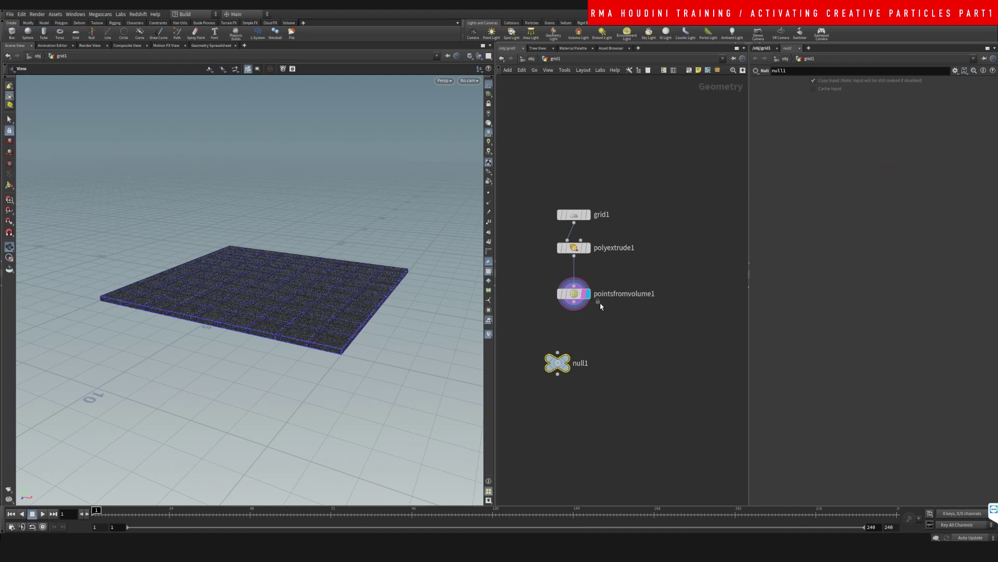
pyautogui.moveTo(574, 303); pyautogui.dragTo(558, 353)
pyautogui.click(568, 362)
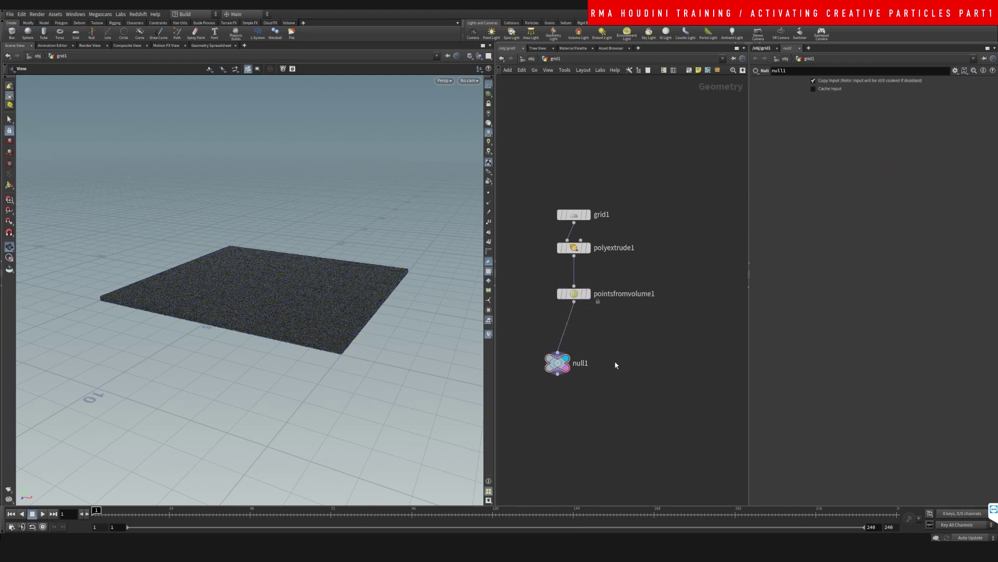
pyautogui.moveTo(292, 301); pyautogui.dragTo(319, 327)
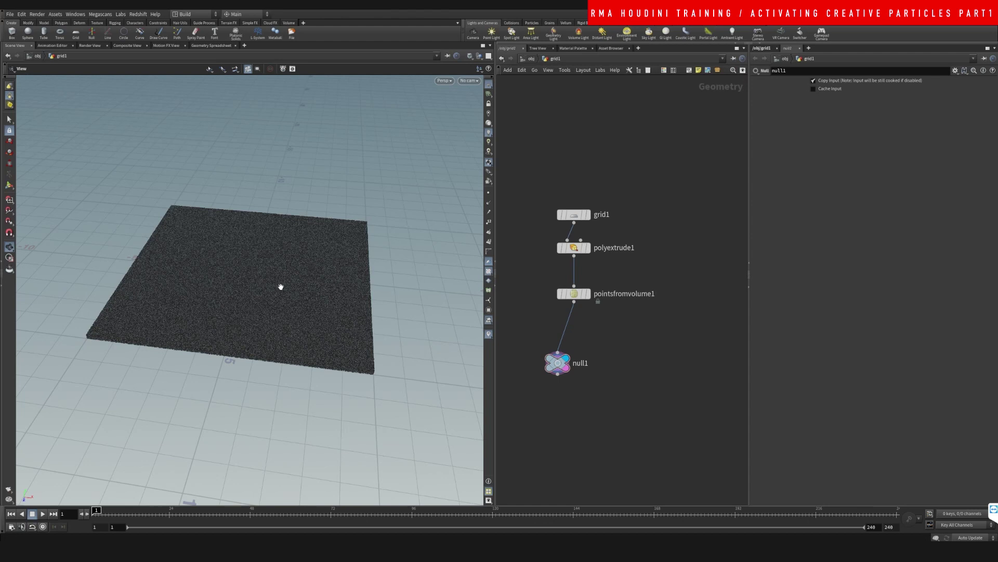
pyautogui.moveTo(281, 285)
pyautogui.mouseDown()
pyautogui.moveTo(292, 279)
pyautogui.moveTo(268, 275)
pyautogui.mouseUp()
pyautogui.moveTo(261, 247); pyautogui.dragTo(275, 233, button='right')
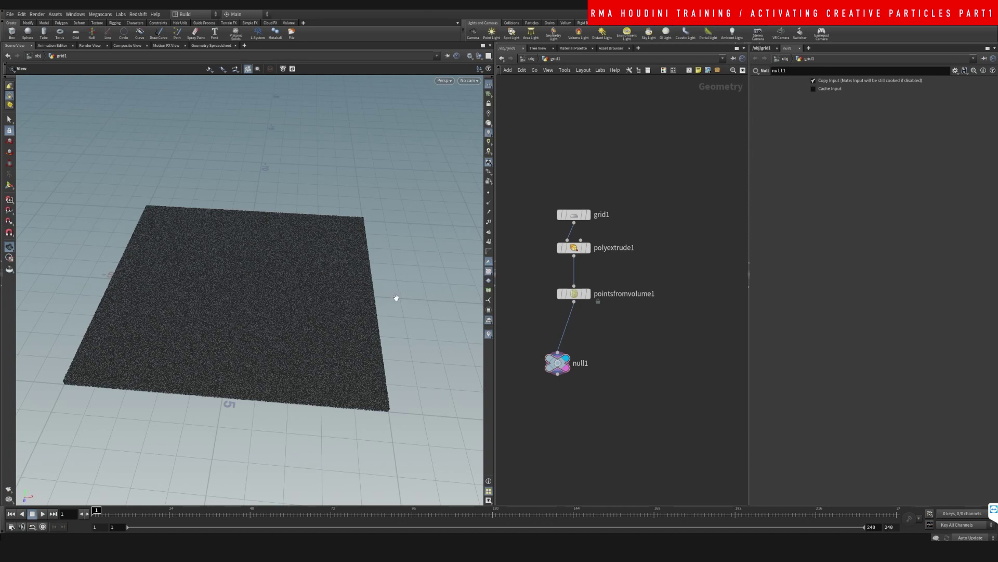
pyautogui.moveTo(558, 362); pyautogui.dragTo(572, 345)
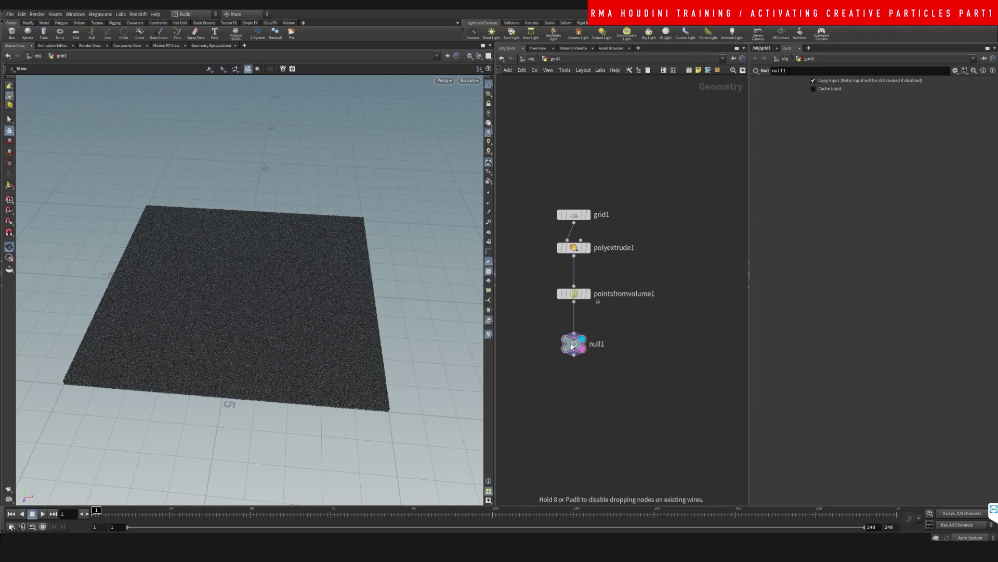
# - Add a separate Line node beside the grid chain and display it
pyautogui.press('l')
pyautogui.press('Tab')
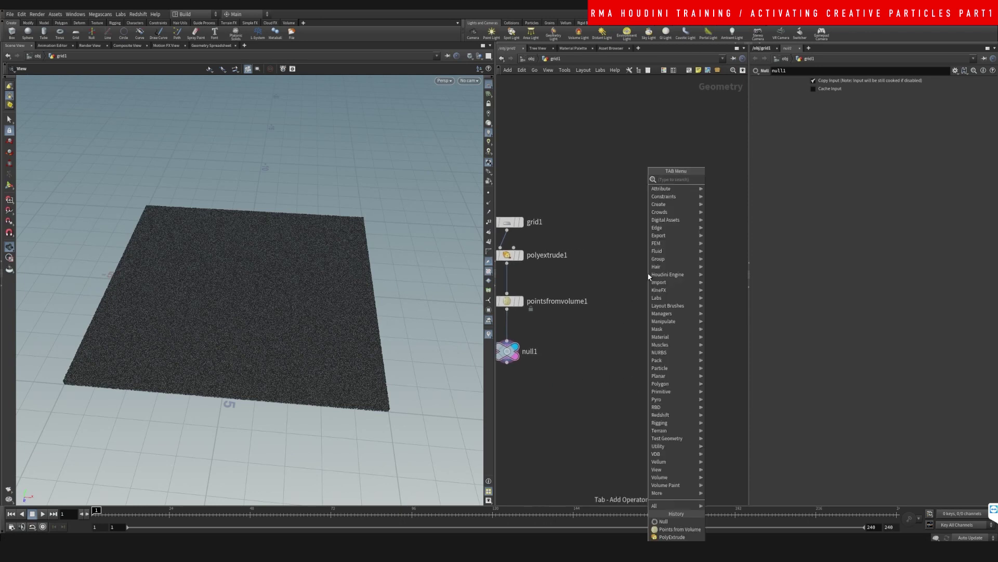
pyautogui.write('line')
pyautogui.press('Return')
pyautogui.click(648, 274)
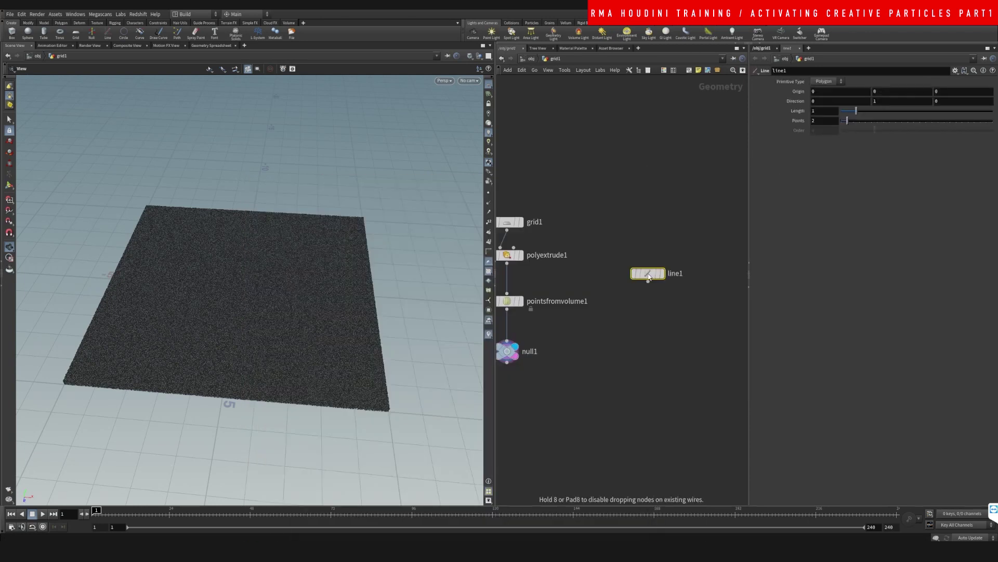
pyautogui.moveTo(650, 273)
pyautogui.click(665, 256)
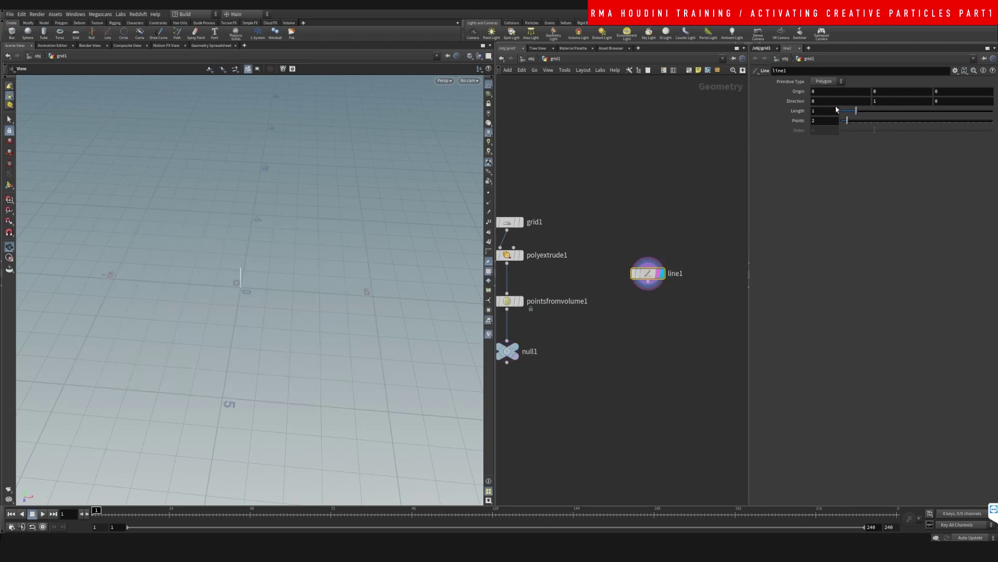
# - Set the line's direction to 1 in X and 0 in Y, and its point count to 26
pyautogui.moveTo(829, 102); pyautogui.dragTo(716, 86)
pyautogui.write('1')
pyautogui.press('Tab')
pyautogui.write('0')
pyautogui.press('Return')
pyautogui.moveTo(853, 122); pyautogui.dragTo(920, 122)
# - Add a Transform node beneath the line node, wired to its output, and display it
pyautogui.click(685, 307)
pyautogui.press('Tab')
pyautogui.write('TRA')
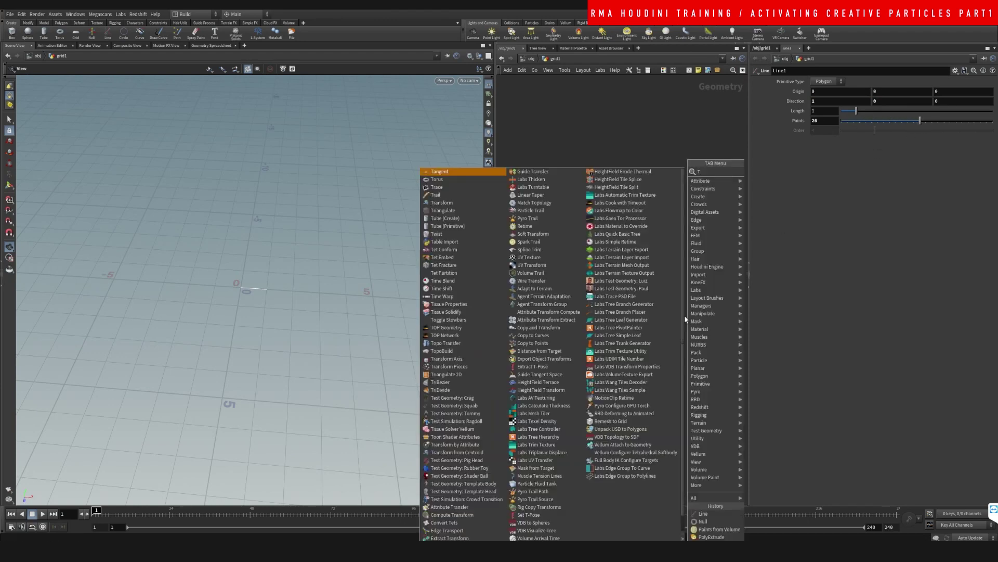
pyautogui.press('Down')
pyautogui.press('Down')
pyautogui.press('Return')
pyautogui.click(650, 307)
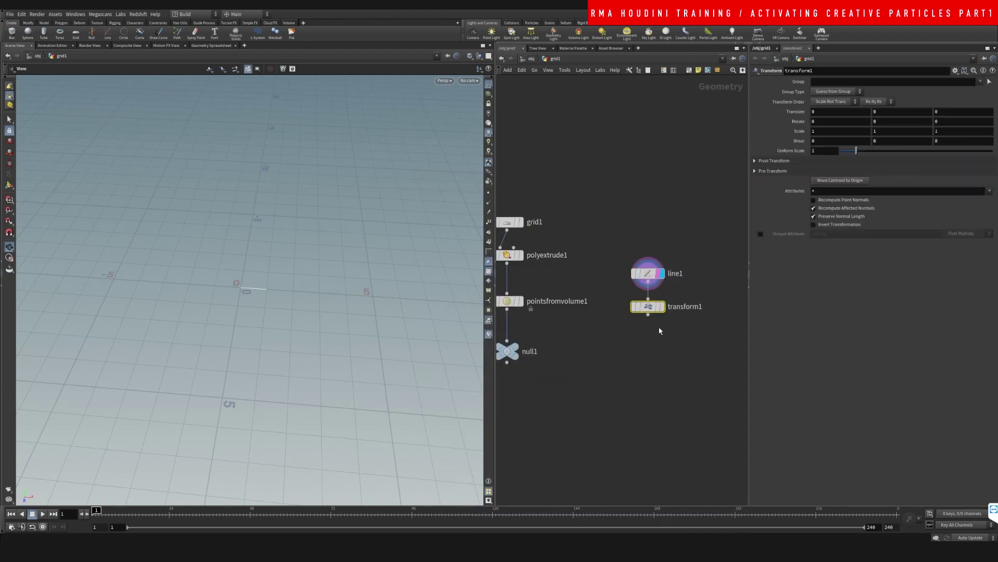
pyautogui.click(665, 307)
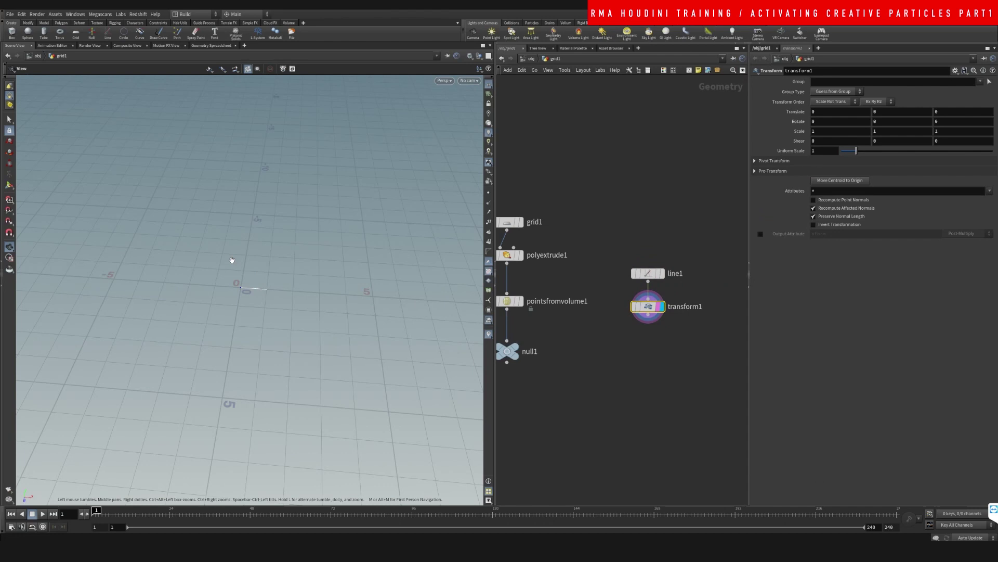
# - Template the null's point slab and translate the line to the slab's edge, about -5 in X and 0.18 in Y
pyautogui.press('Return')
pyautogui.moveTo(275, 289); pyautogui.dragTo(108, 259)
pyautogui.click(510, 360)
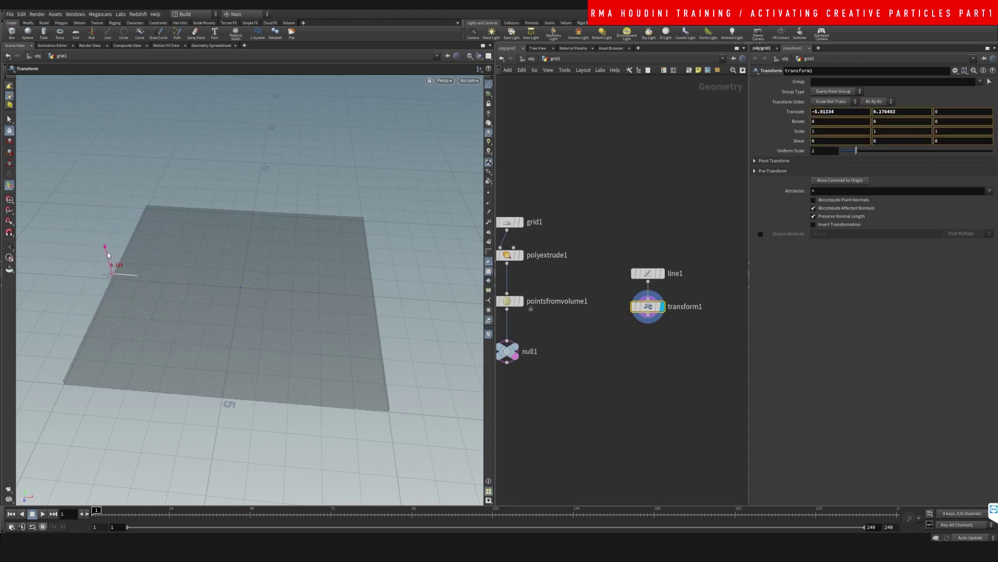
# - Set the Line node's length to 8.02 so that it extends across the point slab
pyautogui.click(648, 273)
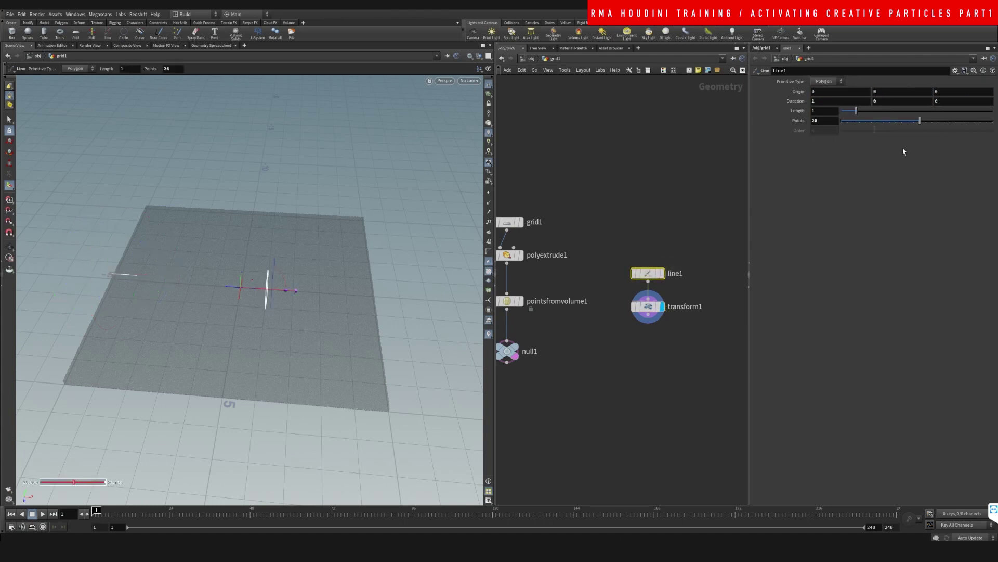
pyautogui.moveTo(858, 110); pyautogui.dragTo(955, 113)
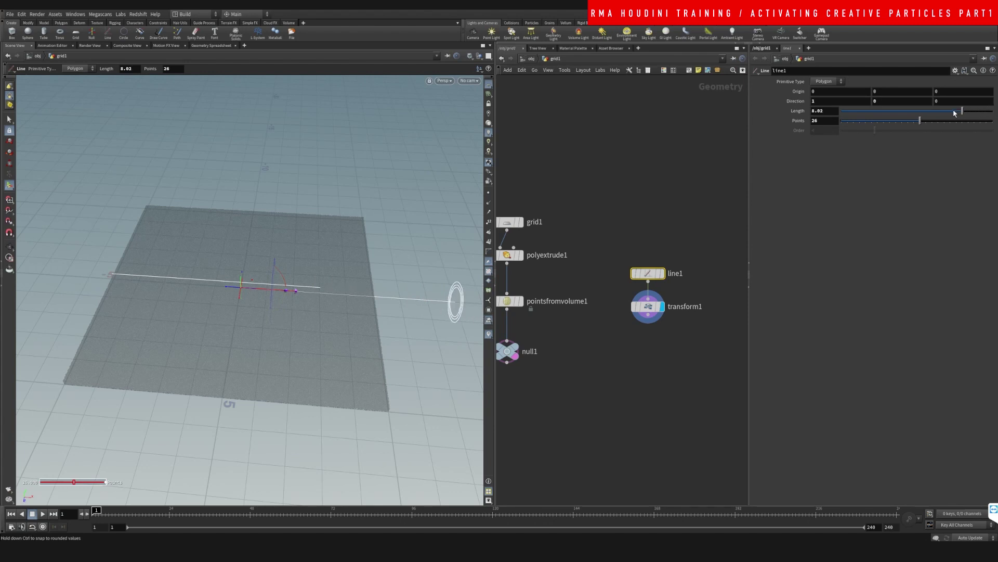
pyautogui.moveTo(97, 512)
pyautogui.mouseDown()
pyautogui.moveTo(306, 521)
pyautogui.moveTo(96, 513)
pyautogui.mouseUp()
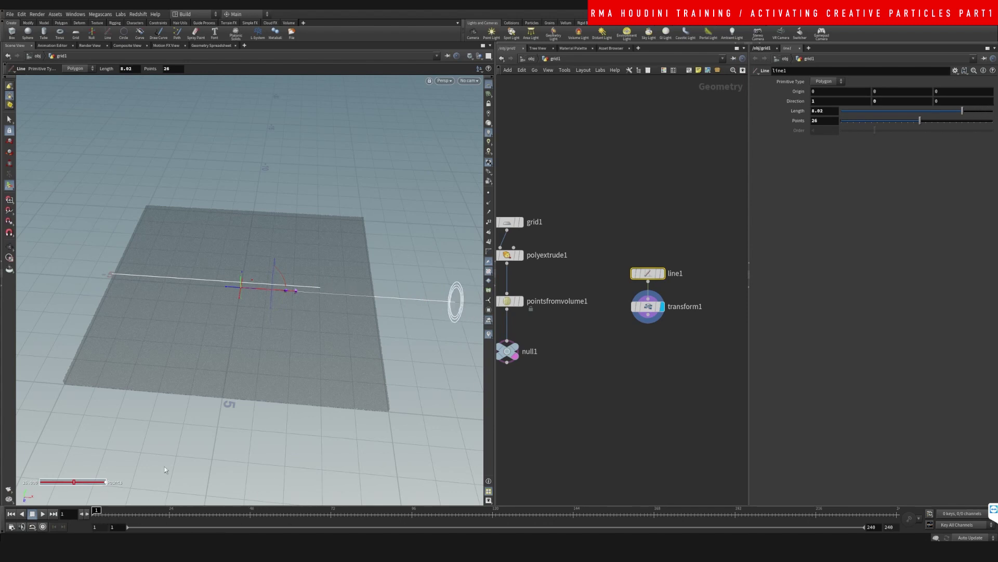
# - Keyframe the Line node's length between frames 1 and 121, with a short value of 0.46 for the line's growth
pyautogui.keyDown('alt'); pyautogui.click(827, 112); pyautogui.keyUp('alt')
pyautogui.moveTo(139, 512); pyautogui.dragTo(495, 512)
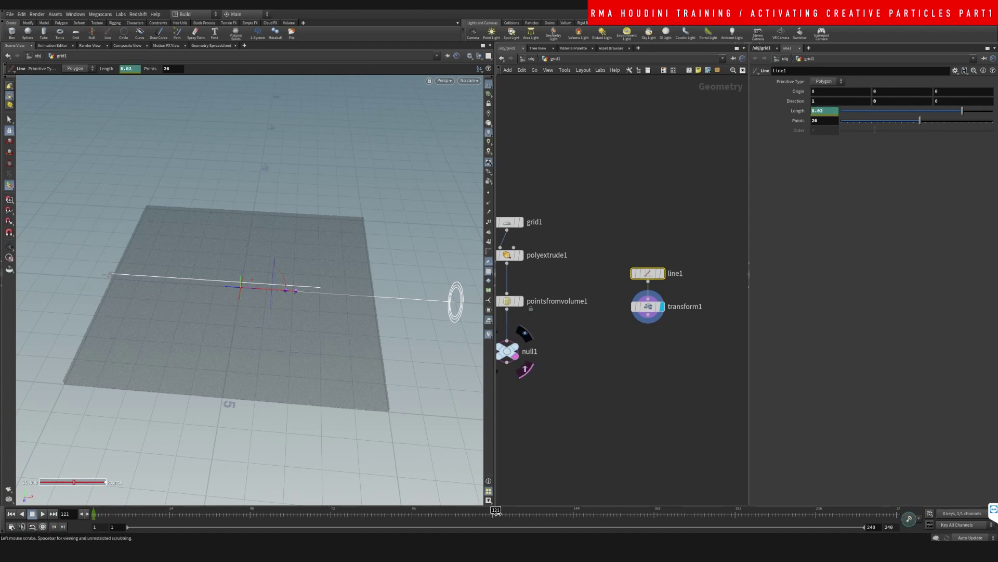
pyautogui.moveTo(884, 113); pyautogui.dragTo(848, 112)
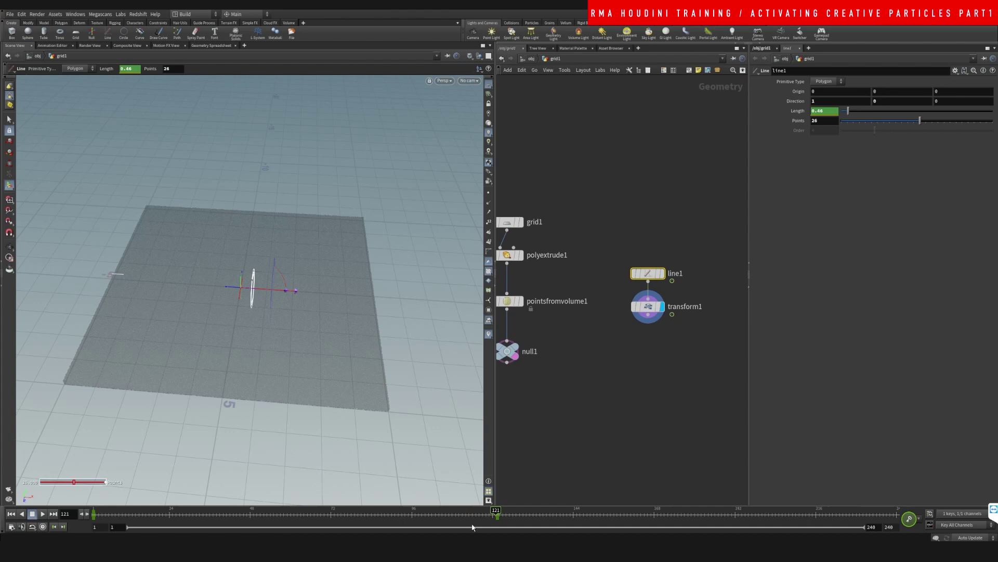
pyautogui.keyDown('shift'); pyautogui.moveTo(472, 517); pyautogui.dragTo(95, 513); pyautogui.keyUp('shift')
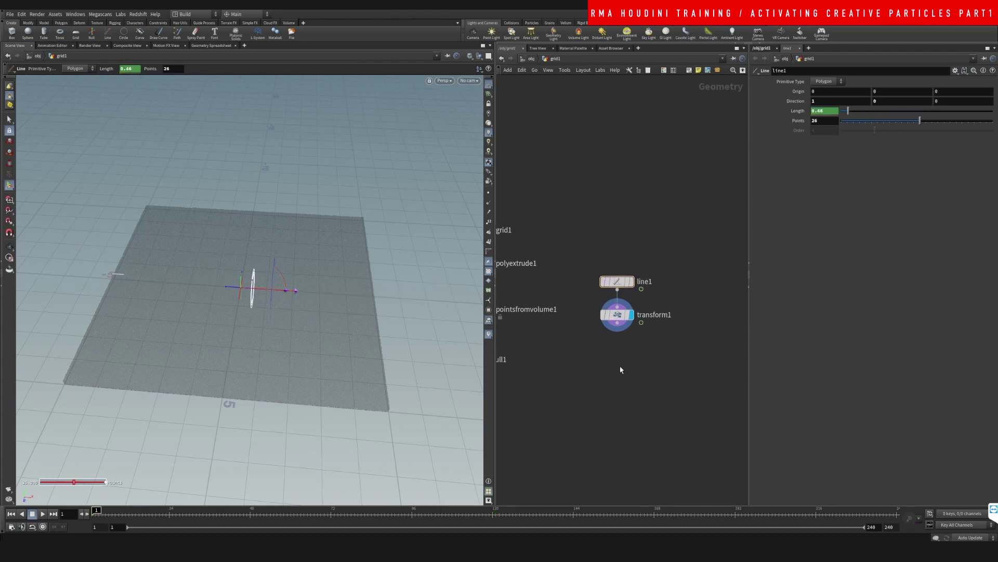
# - Add a Mountain node beneath the Transform node, wired to its output, and display it
pyautogui.press('Tab')
pyautogui.write('moun')
pyautogui.press('Return')
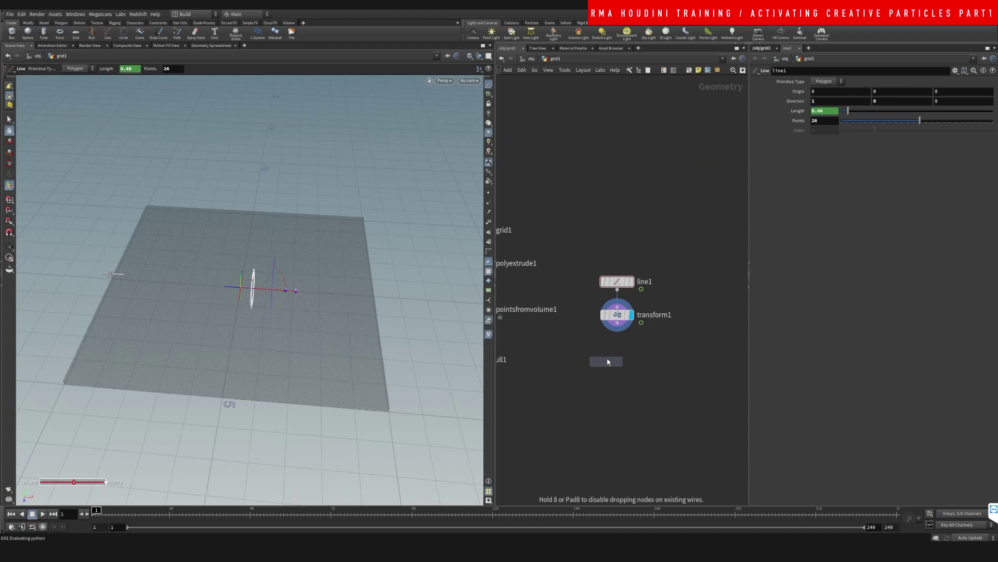
pyautogui.click(635, 356)
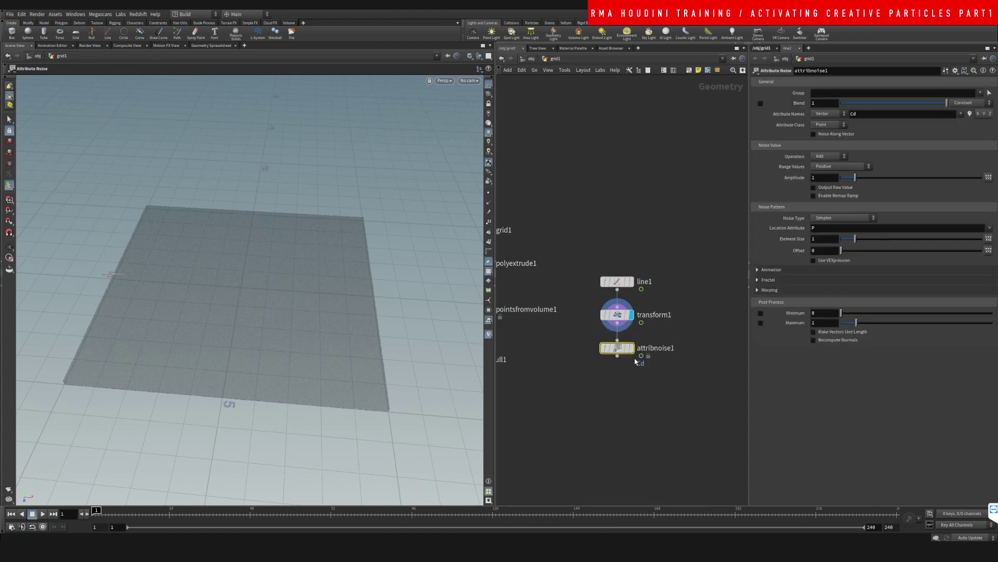
pyautogui.moveTo(622, 351); pyautogui.dragTo(622, 398)
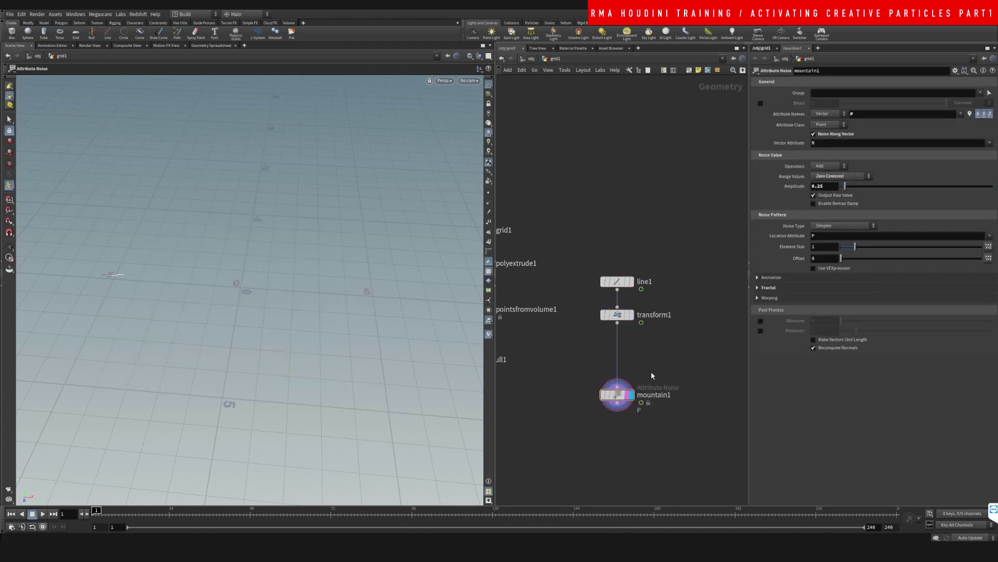
# - Preview the line at frame 72, and rewire the Mountain node between the line and transform nodes
pyautogui.moveTo(111, 510); pyautogui.dragTo(331, 510)
pyautogui.moveTo(627, 399); pyautogui.dragTo(614, 405)
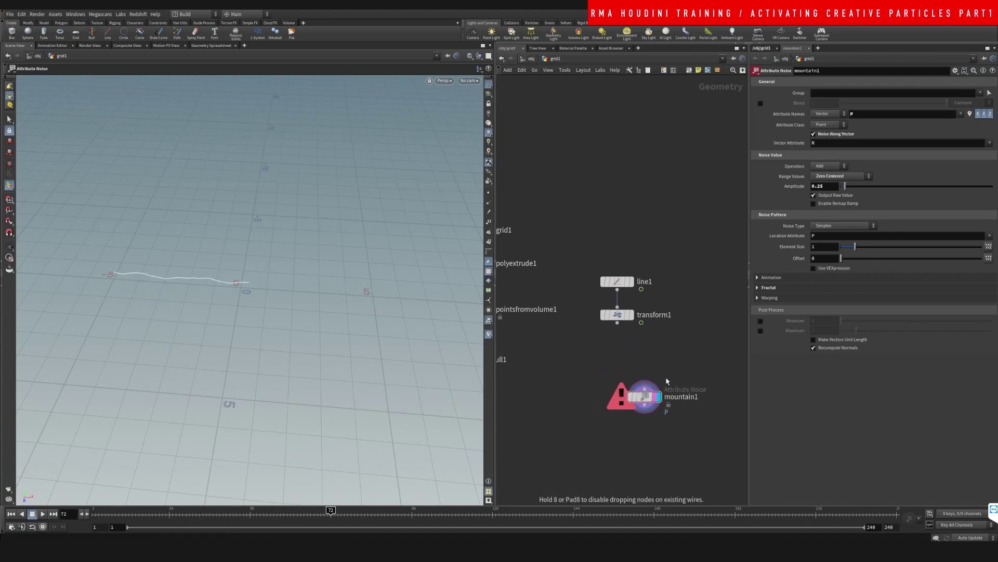
pyautogui.click(638, 298)
# - Delete the animation channels on the Line node's length and set the length to 10
pyautogui.click(644, 281)
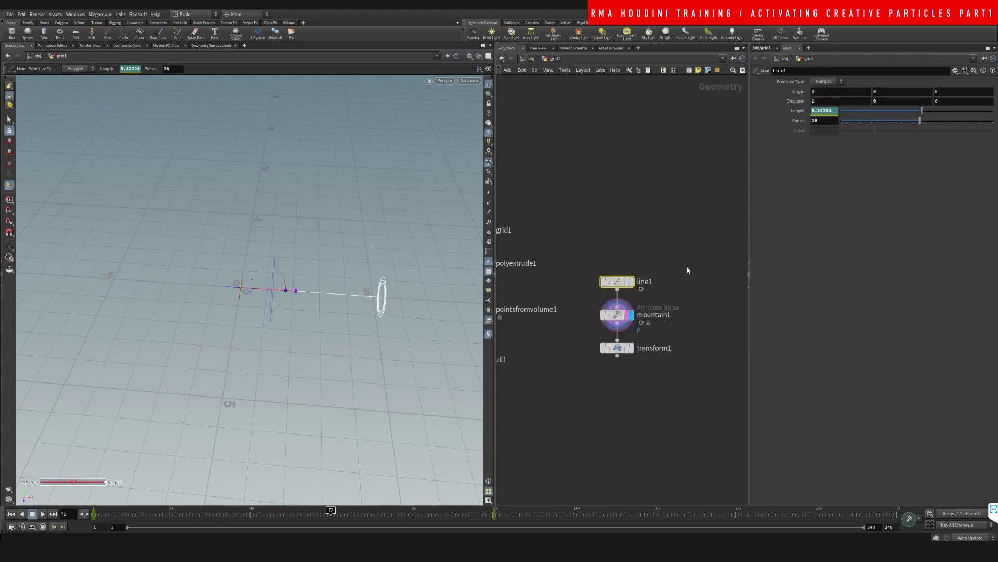
pyautogui.rightClick(802, 114)
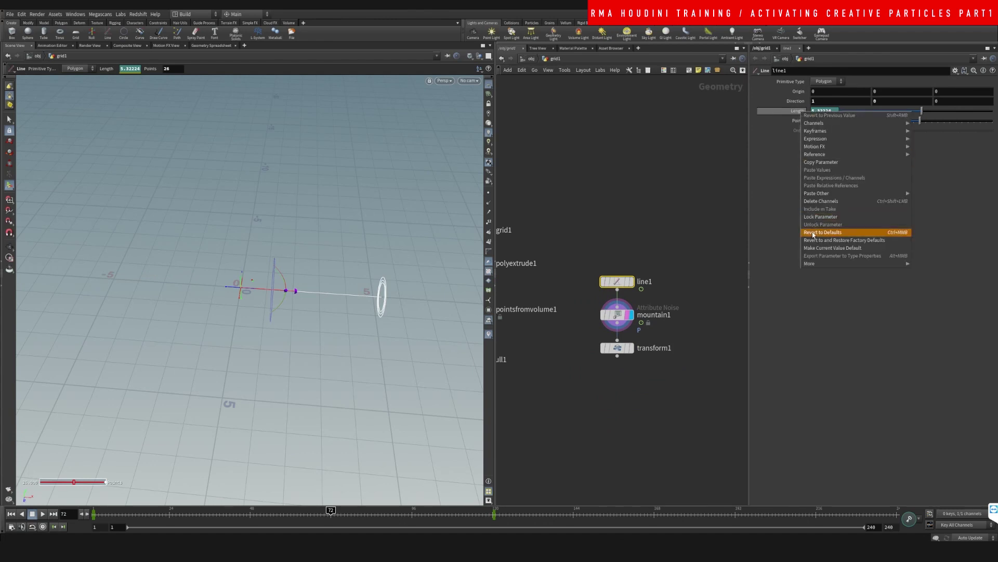
pyautogui.click(823, 203)
pyautogui.moveTo(937, 110); pyautogui.dragTo(993, 112)
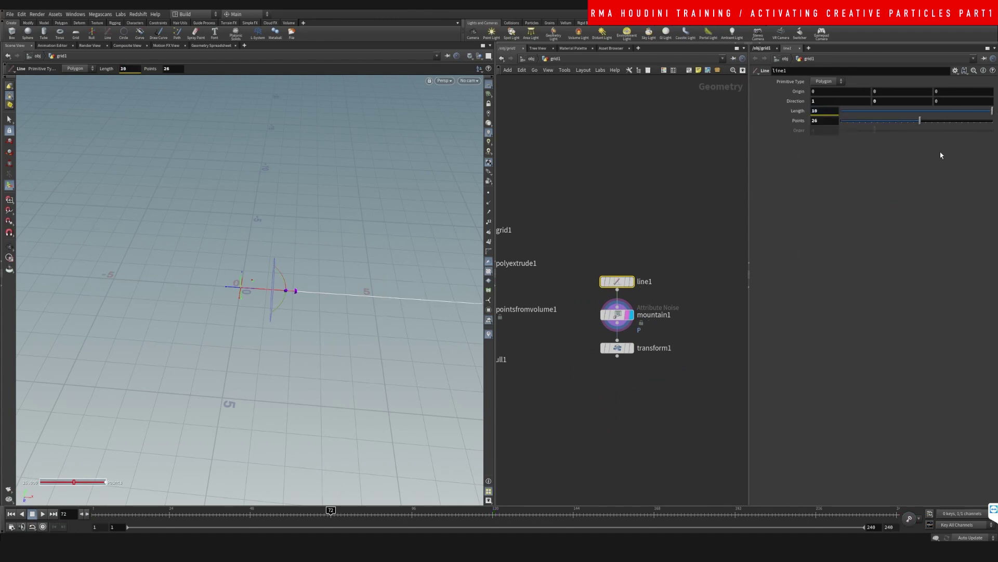
# - Move the Mountain node back below the Transform node in the line branch and display it
pyautogui.click(630, 347)
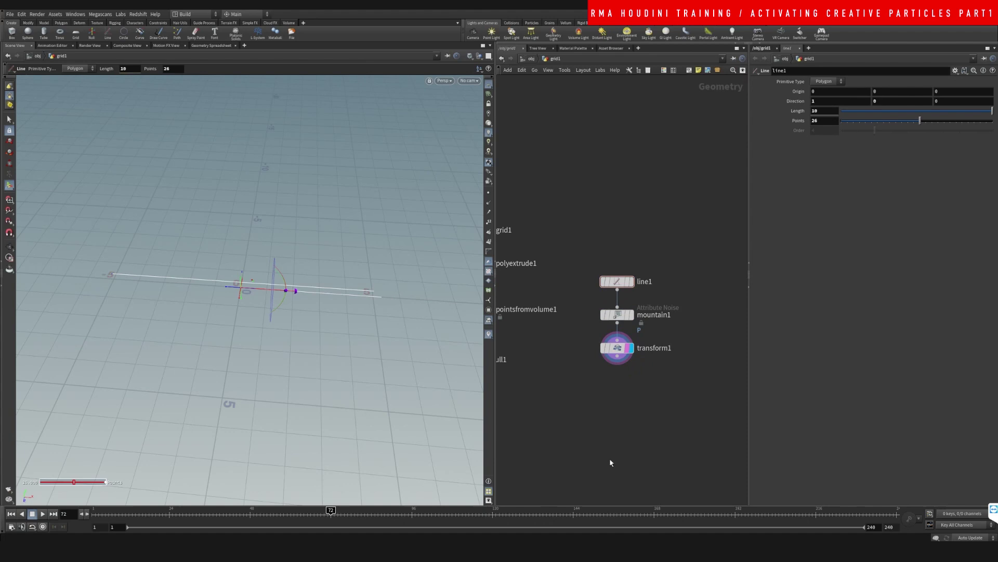
pyautogui.moveTo(650, 315); pyautogui.dragTo(650, 400)
pyautogui.moveTo(622, 353)
pyautogui.moveTo(622, 349)
pyautogui.mouseDown()
pyautogui.moveTo(621, 319)
pyautogui.moveTo(618, 396)
pyautogui.moveTo(618, 364)
pyautogui.mouseUp()
pyautogui.click(635, 381)
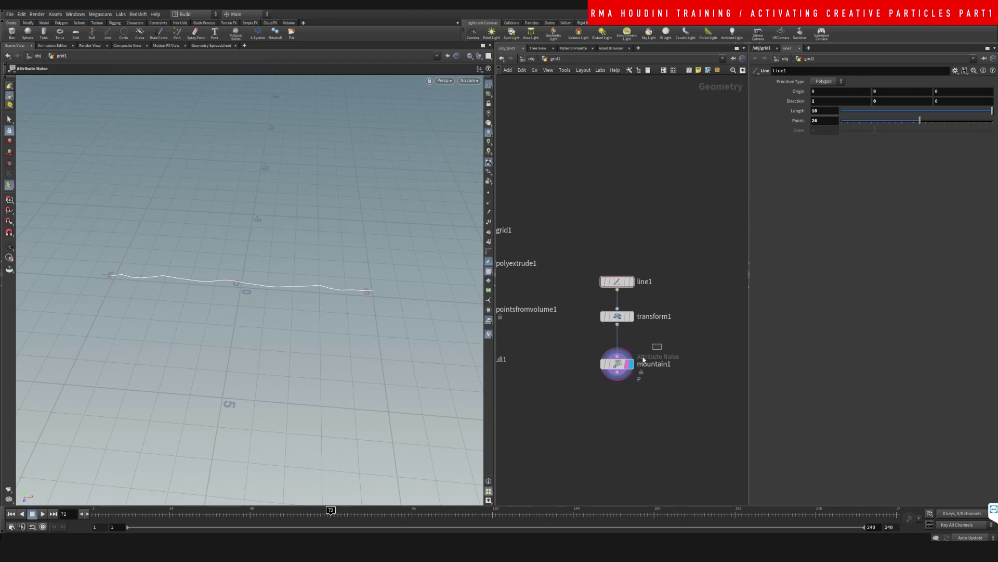
pyautogui.click(618, 363)
# - Set the Line node's point count to 200 for a smoother noisy line
pyautogui.click(624, 281)
pyautogui.moveTo(919, 121); pyautogui.dragTo(997, 123)
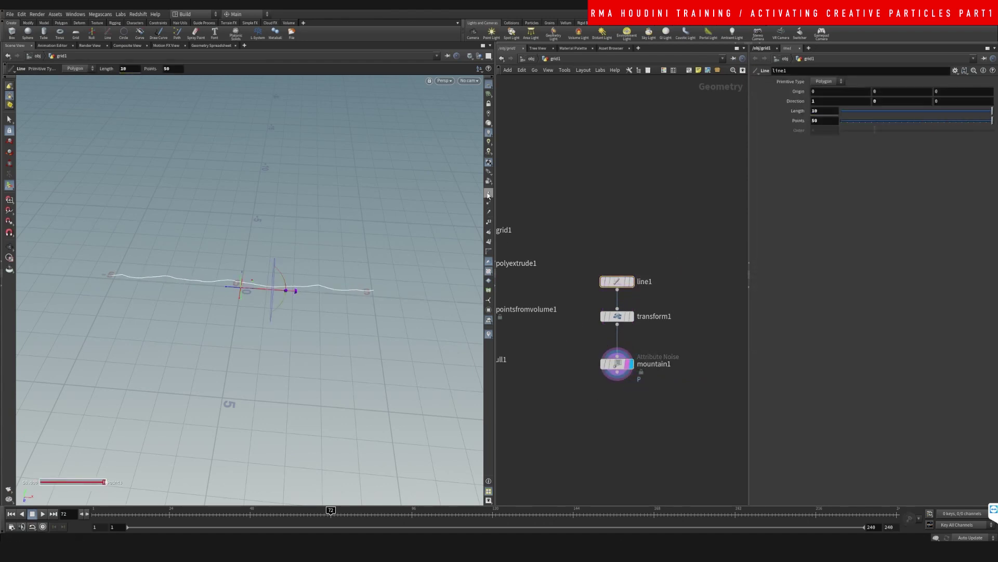
pyautogui.click(818, 121)
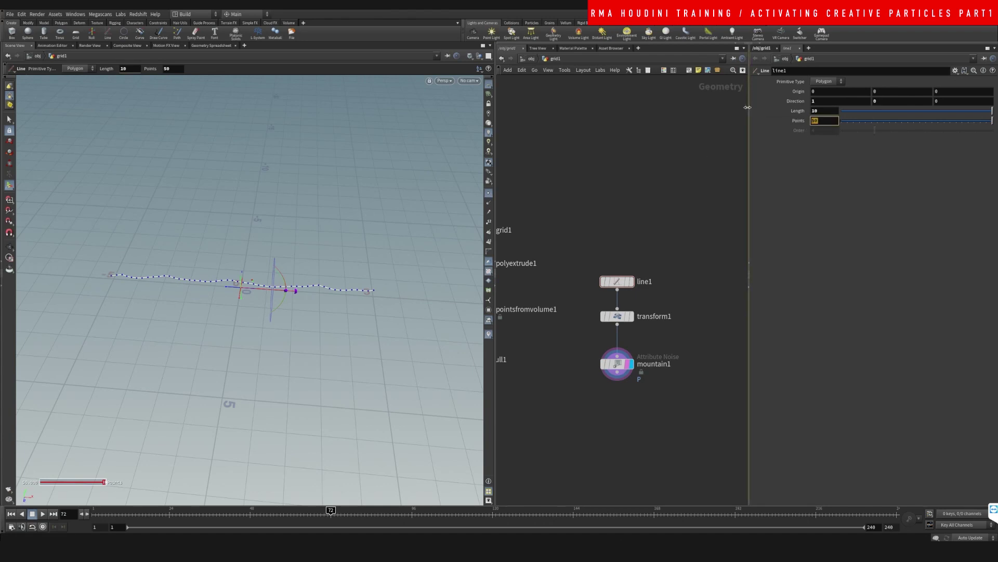
pyautogui.write('200')
pyautogui.press('Return')
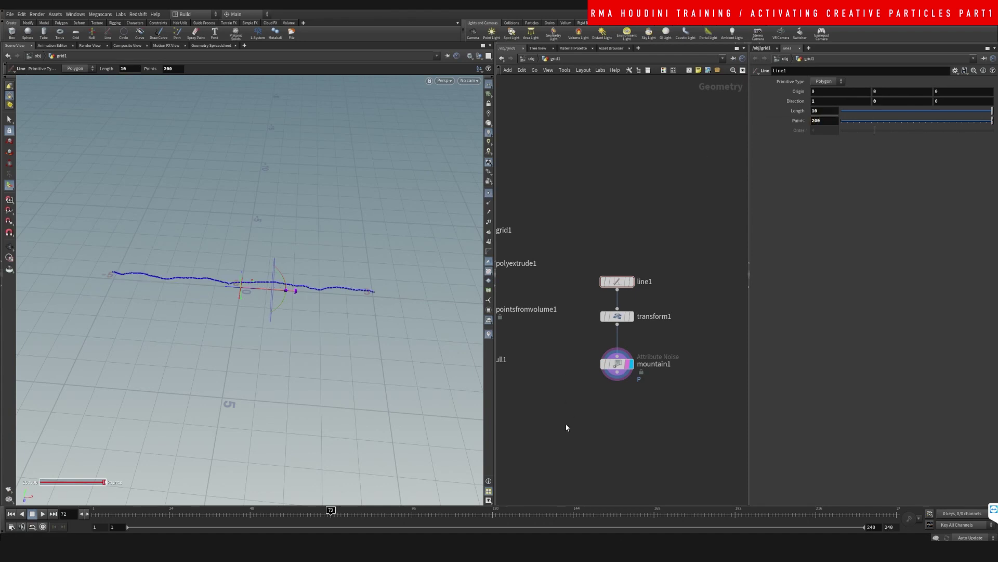
# - Set the Mountain node's noise amplitude to 2.19 so the line becomes strongly jagged
pyautogui.click(617, 363)
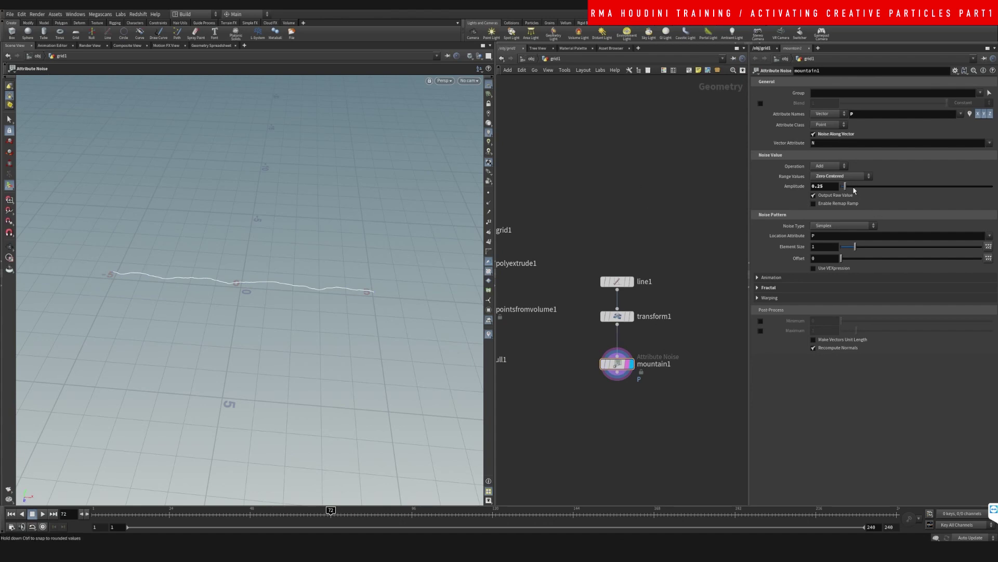
pyautogui.moveTo(854, 191); pyautogui.dragTo(874, 186)
pyautogui.press('Escape')
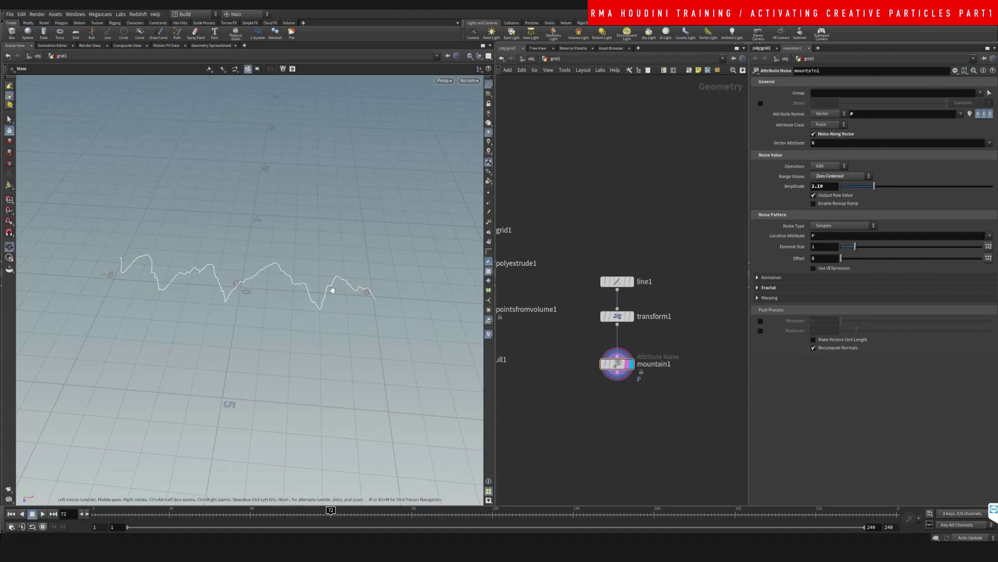
pyautogui.moveTo(332, 289); pyautogui.dragTo(328, 314)
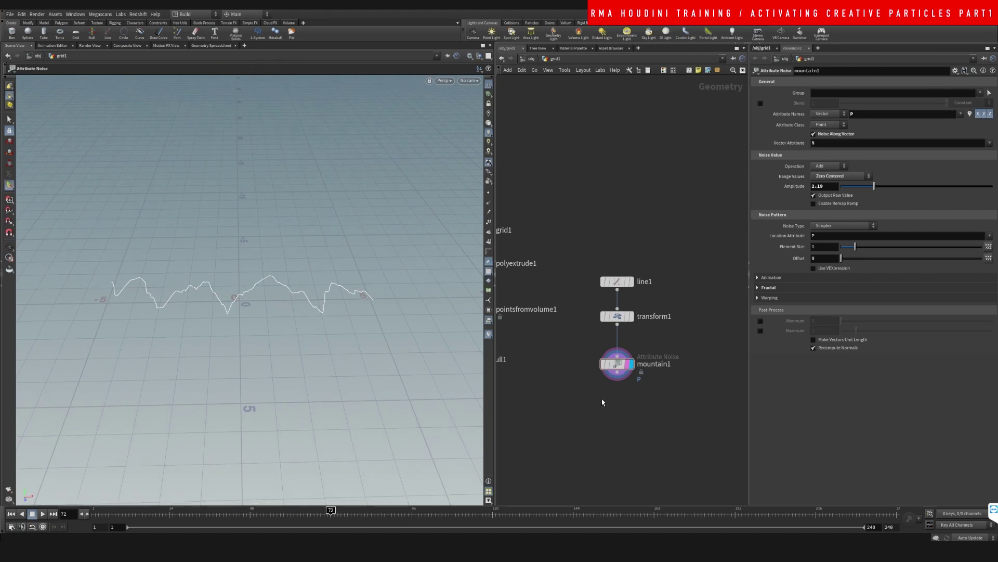
# - Display the null's point slab and add an Attribute Transfer node below the slab and line branches
pyautogui.moveTo(628, 415); pyautogui.dragTo(689, 346, button='middle')
pyautogui.click(552, 290)
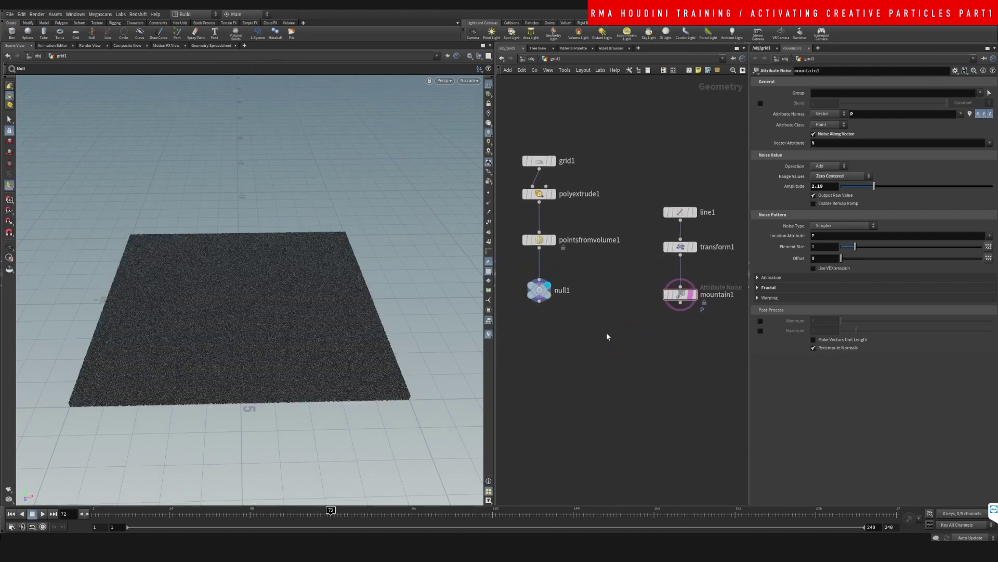
pyautogui.press('Tab')
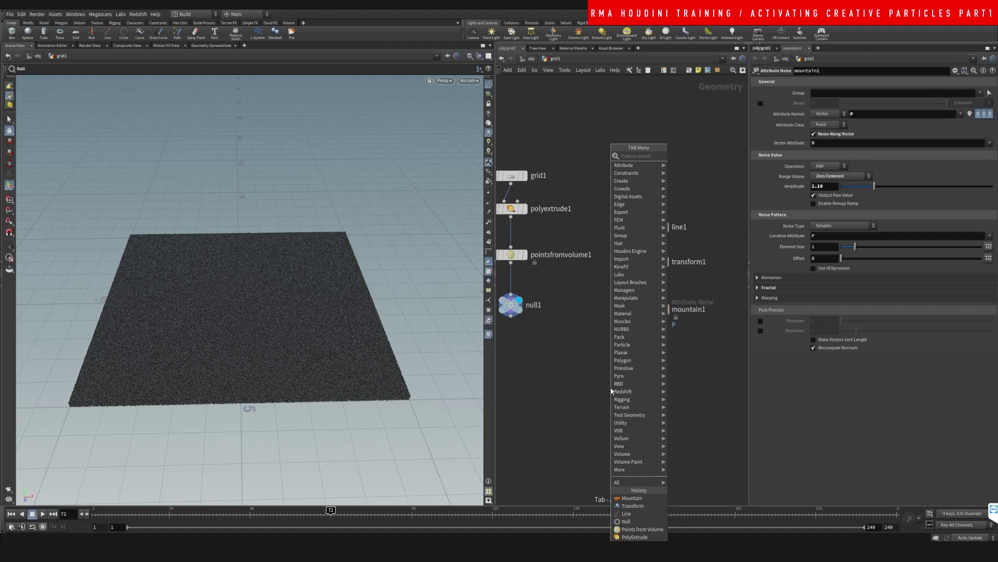
pyautogui.write('aTRANS')
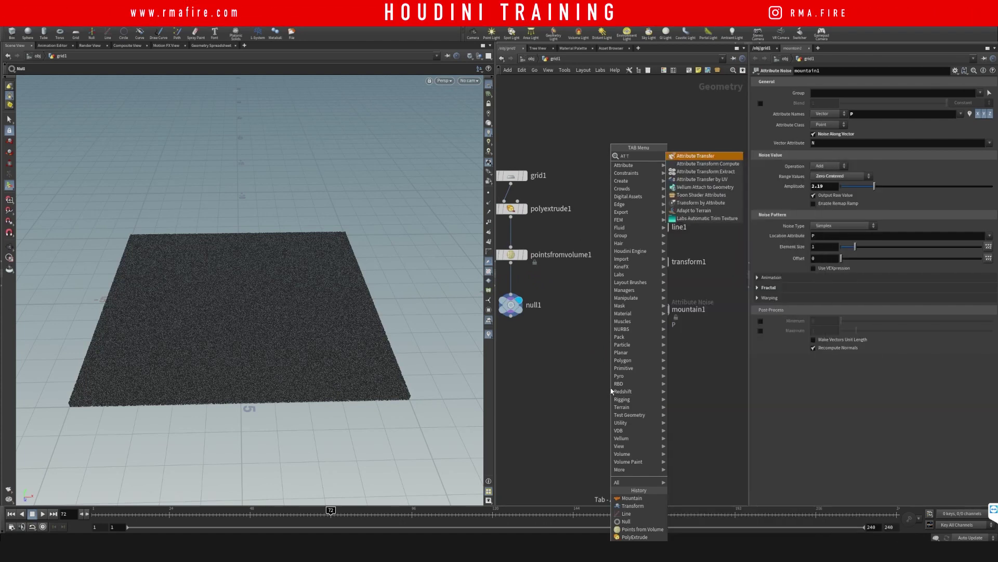
pyautogui.press('Return')
pyautogui.click(608, 400)
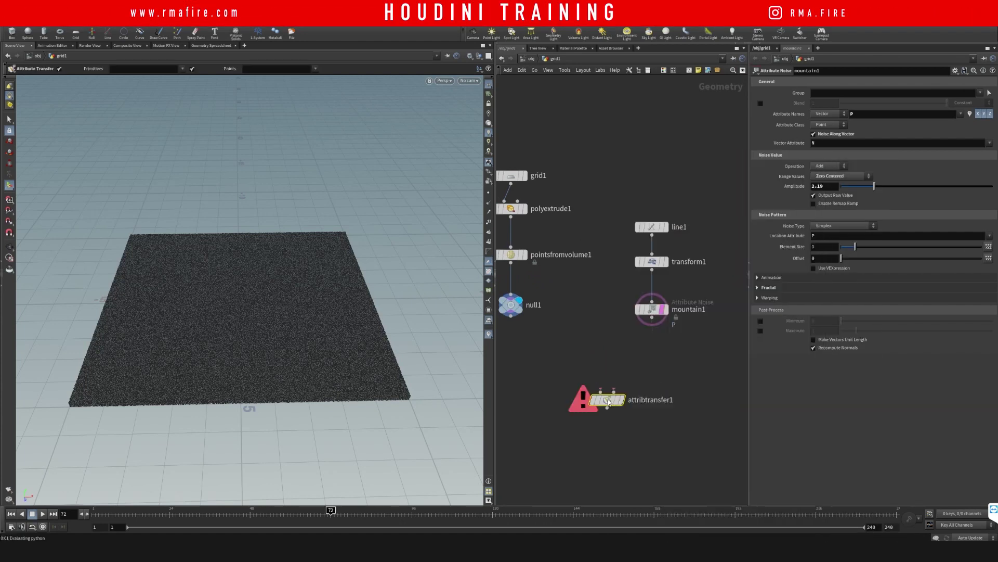
# - Wire the null into the Attribute Transfer's first input and the Mountain node into its second, and display the Attribute Transfer
pyautogui.moveTo(511, 315); pyautogui.dragTo(656, 332)
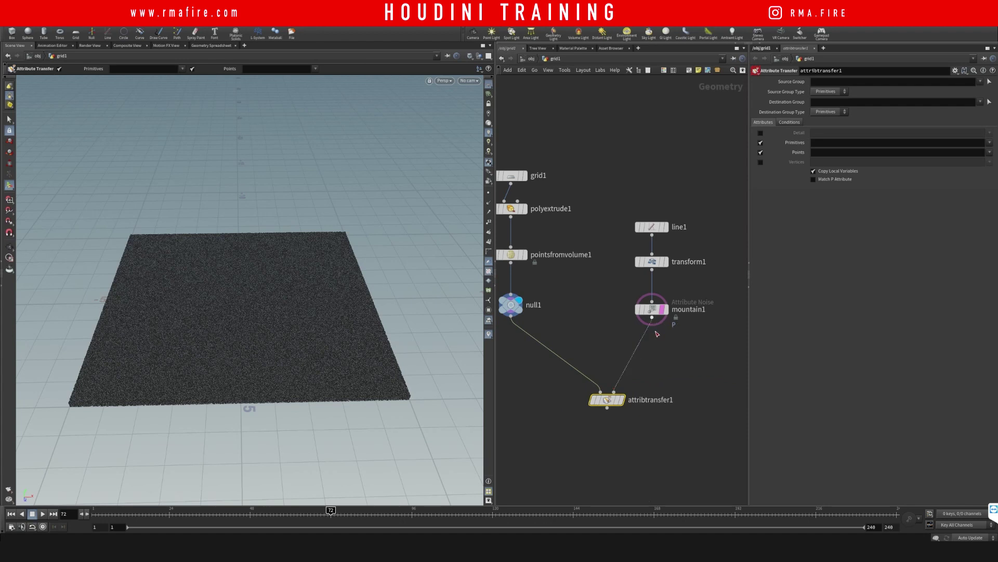
pyautogui.click(621, 400)
pyautogui.moveTo(615, 400); pyautogui.dragTo(595, 402)
# - Insert a Color node on the wire between the Mountain and Attribute Transfer nodes
pyautogui.click(656, 368)
pyautogui.press('Tab')
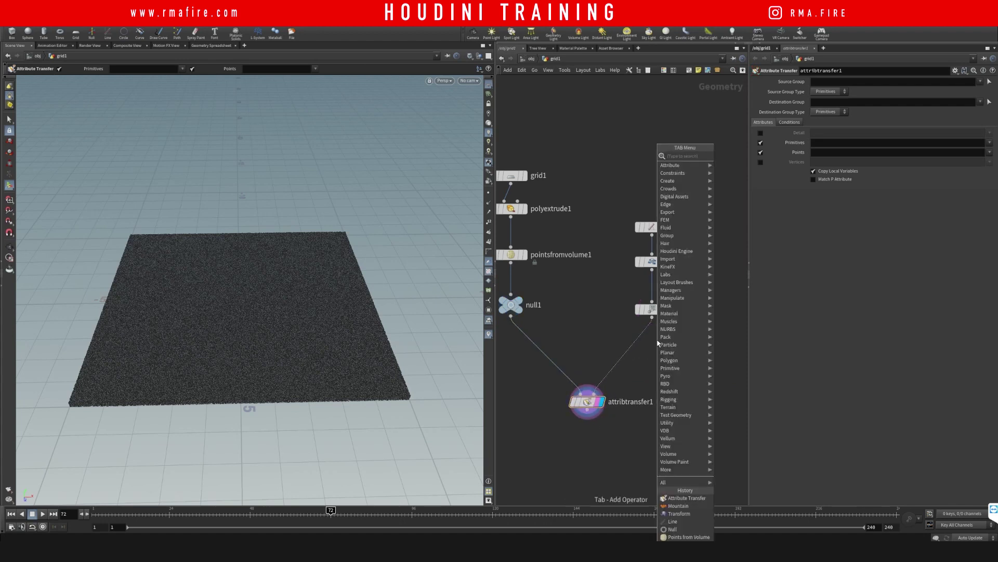
pyautogui.write('color')
pyautogui.press('Return')
pyautogui.click(636, 343)
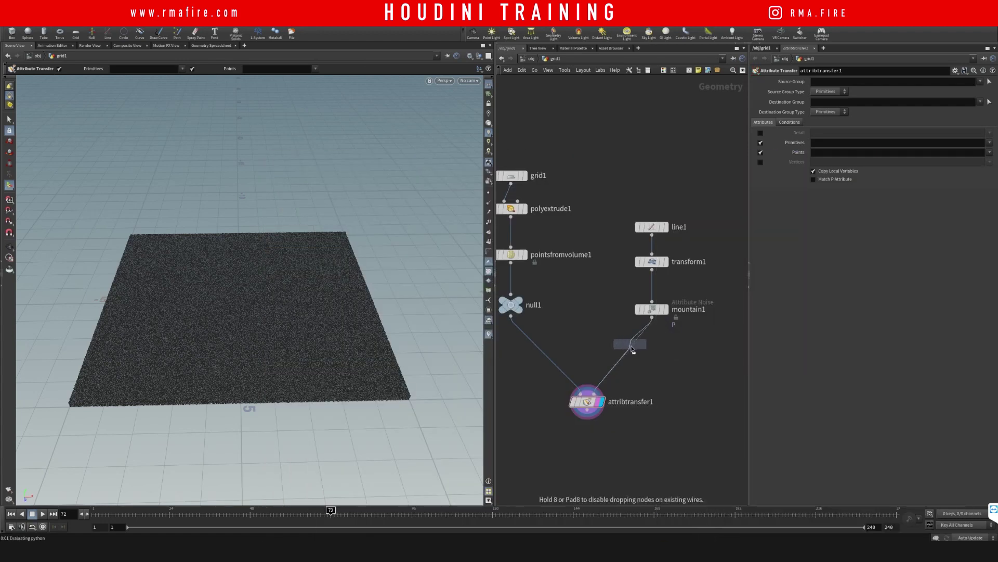
# - Set the line branch's Color node to pure red, with green and blue at 0
pyautogui.press('Tab')
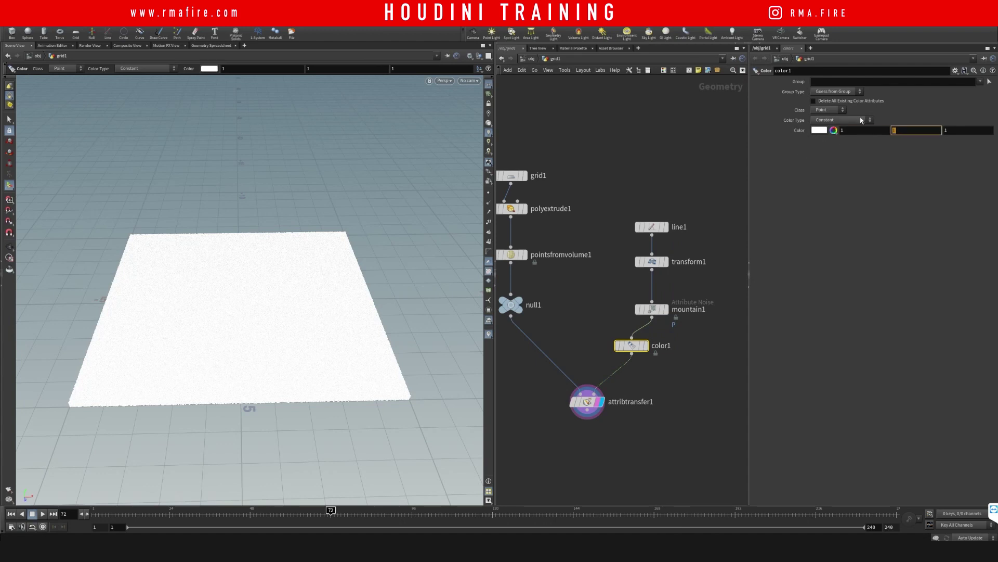
pyautogui.write('0')
pyautogui.press('Tab')
pyautogui.write('0')
pyautogui.press('Return')
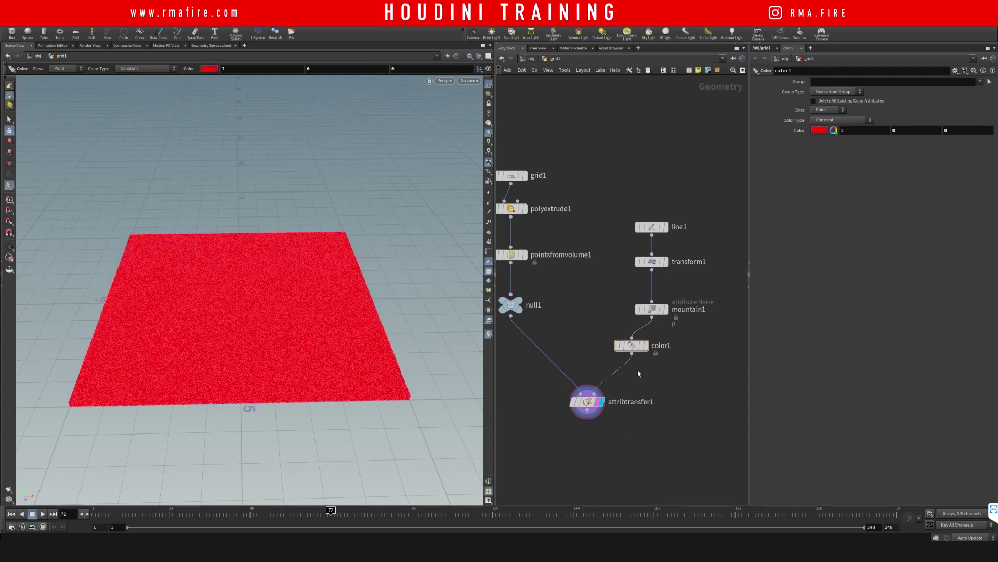
# - Duplicate the Color node onto the wire between the null and Attribute Transfer, and set its red value to 0 for black
pyautogui.keyDown('alt'); pyautogui.moveTo(633, 347); pyautogui.dragTo(541, 357); pyautogui.keyUp('alt')
pyautogui.press('y')
pyautogui.moveTo(849, 130); pyautogui.dragTo(769, 123)
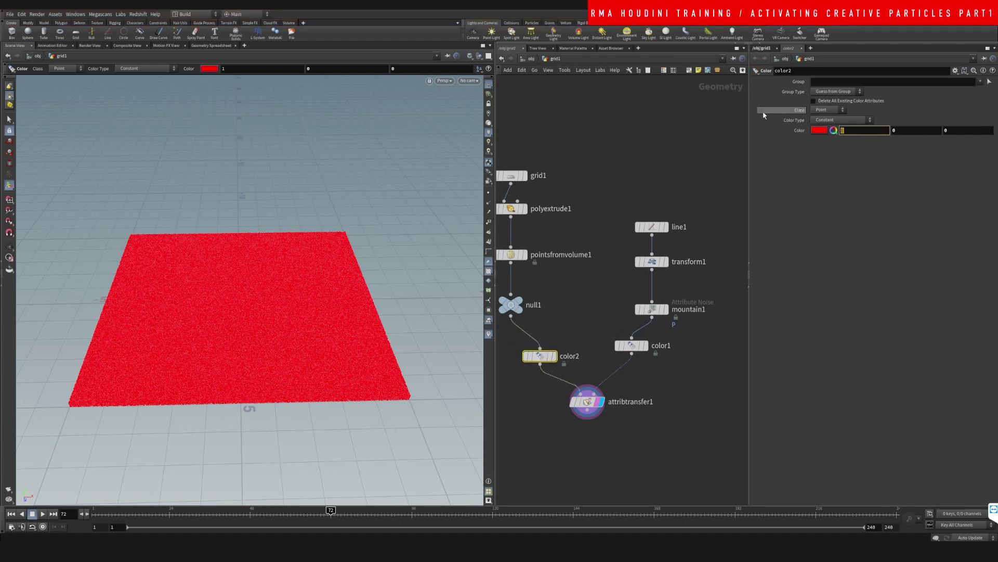
pyautogui.write('0')
pyautogui.press('Return')
# - Turn off primitive attributes in the Attribute Transfer node and set its distance threshold to 0.21
pyautogui.click(587, 401)
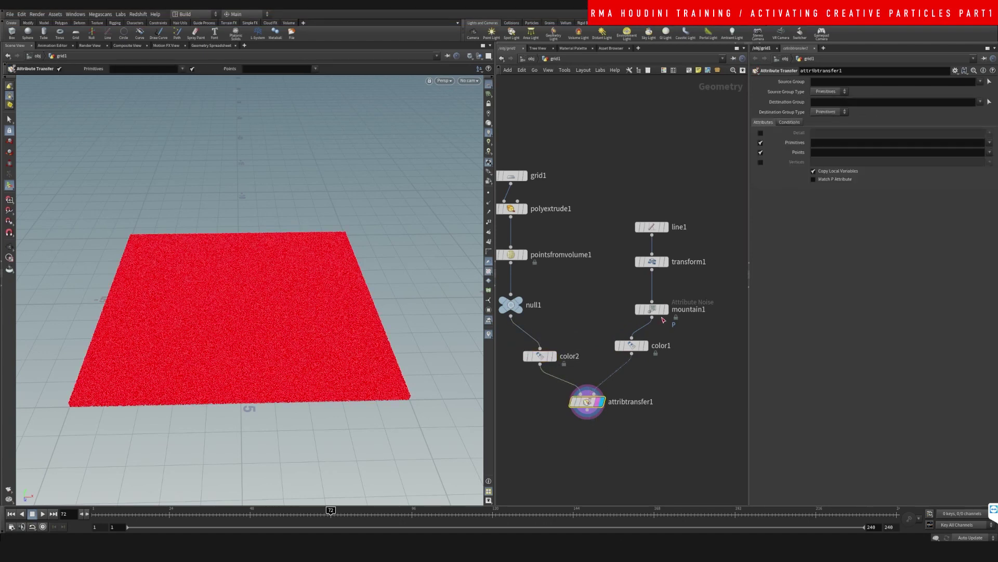
pyautogui.click(760, 143)
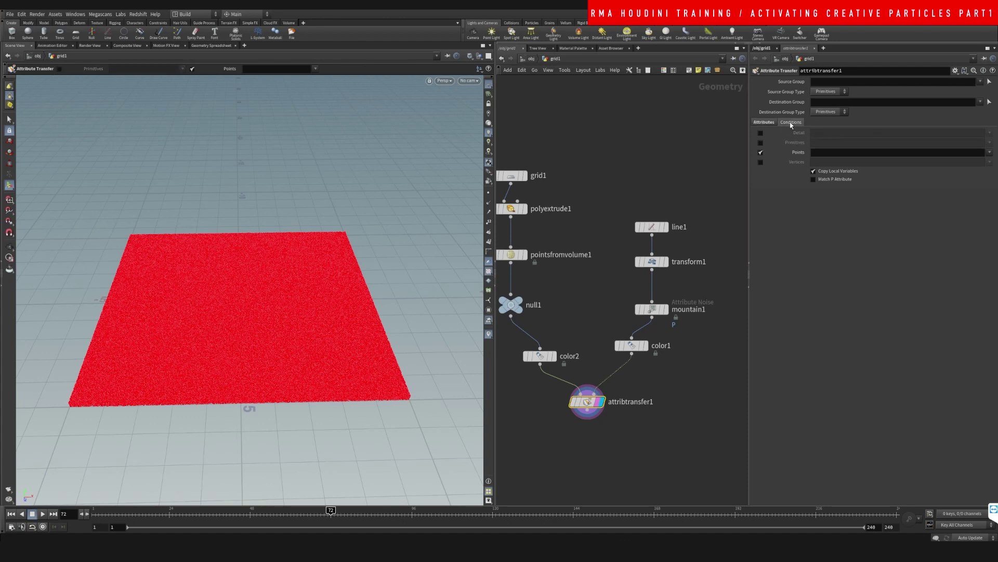
pyautogui.click(790, 123)
pyautogui.moveTo(847, 162); pyautogui.dragTo(844, 163)
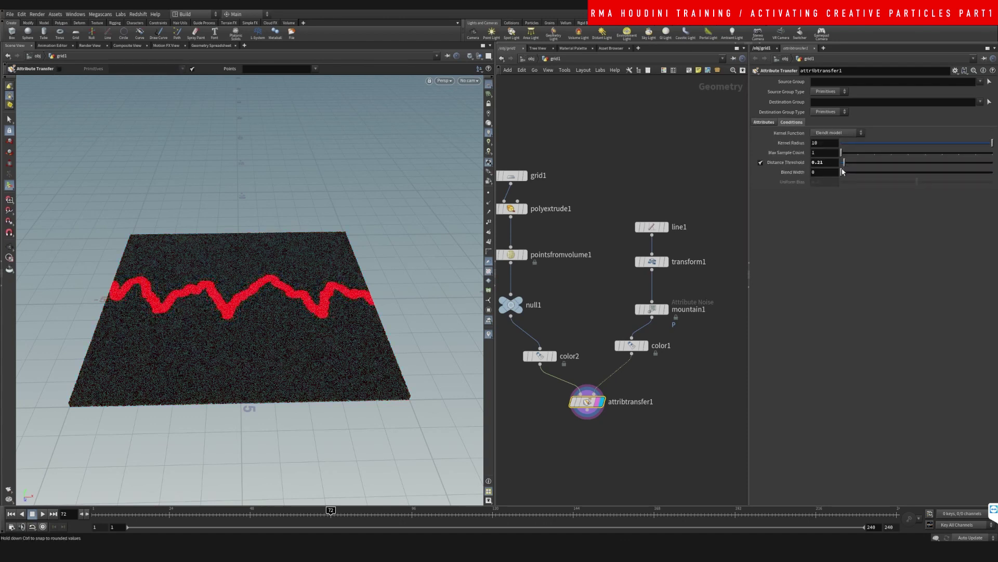
# - Insert a Carve node between the line branch's Color node and the Attribute Transfer node, and go to frame 20
pyautogui.moveTo(589, 403); pyautogui.dragTo(586, 441)
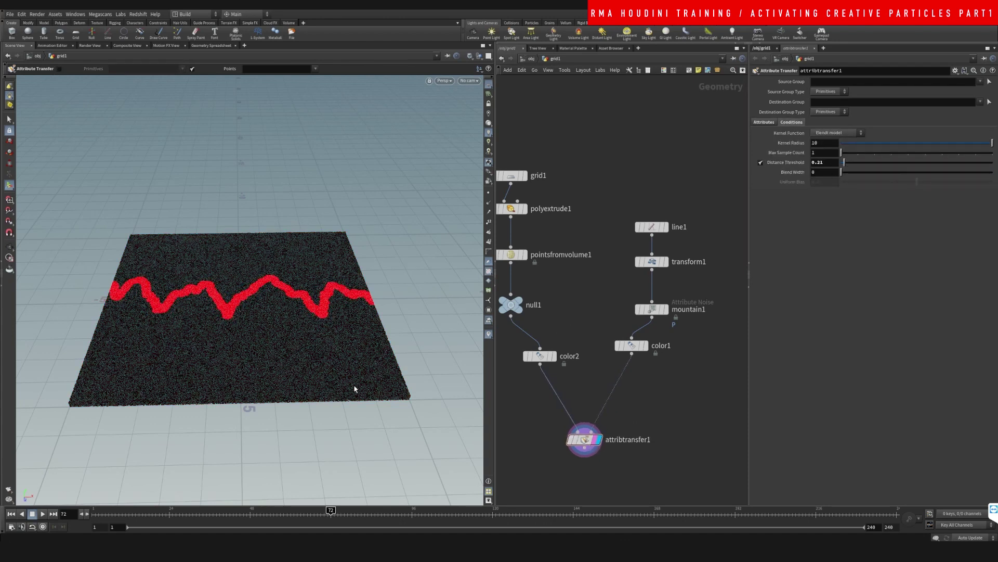
pyautogui.rightClick(652, 316)
pyautogui.write('null')
pyautogui.press('Return')
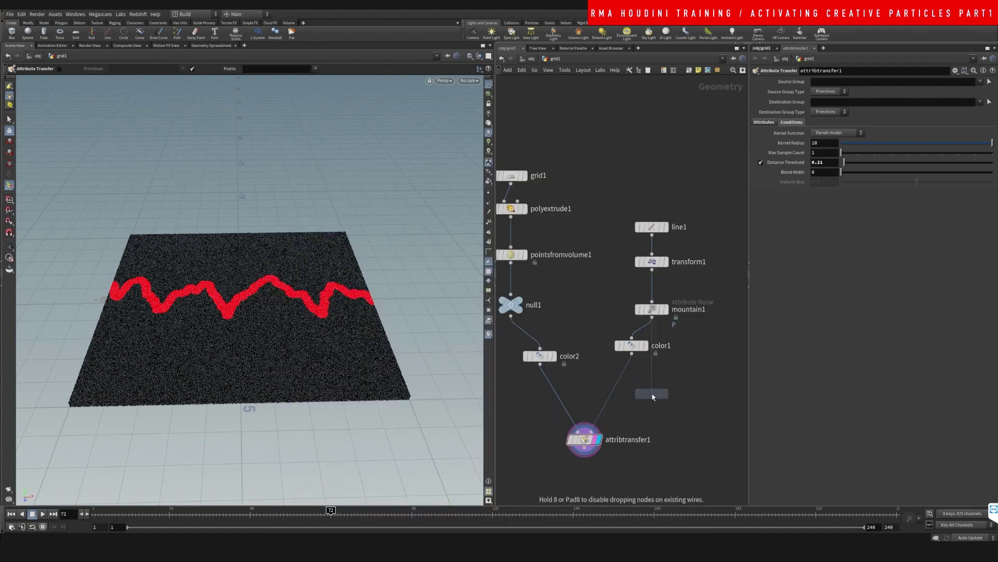
pyautogui.click(622, 378)
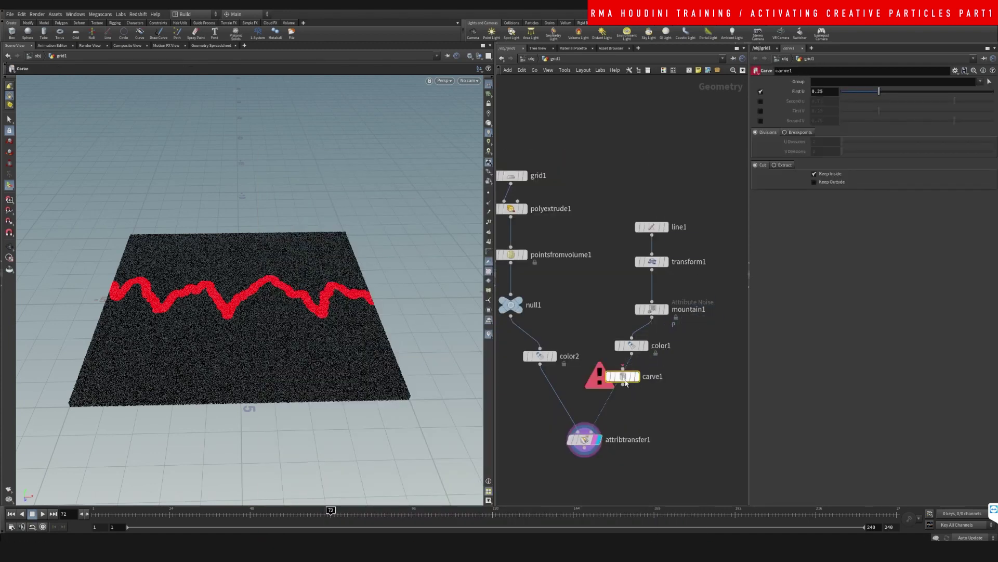
pyautogui.moveTo(625, 380); pyautogui.dragTo(637, 378)
pyautogui.click(151, 514)
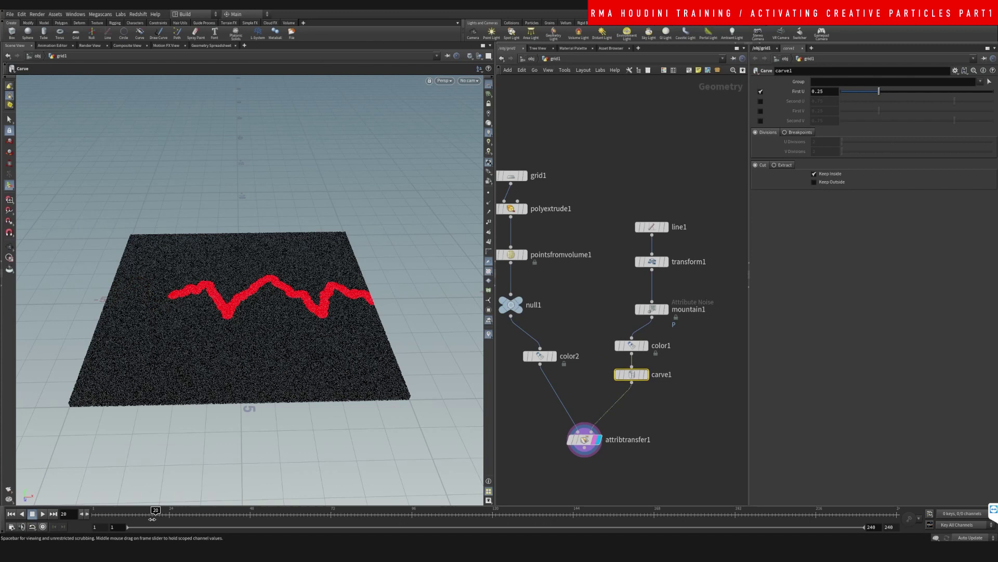
# - Set the Carve node's First U to 0, enable Second U, and keyframe Second U at 0 on frame 1
pyautogui.moveTo(865, 92); pyautogui.dragTo(841, 92)
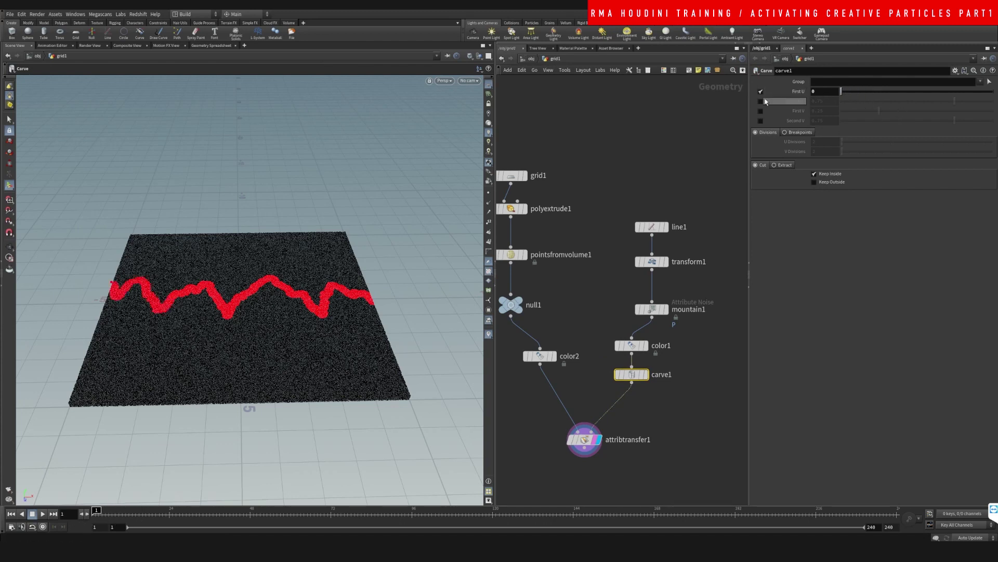
pyautogui.click(760, 101)
pyautogui.moveTo(940, 106); pyautogui.dragTo(891, 105)
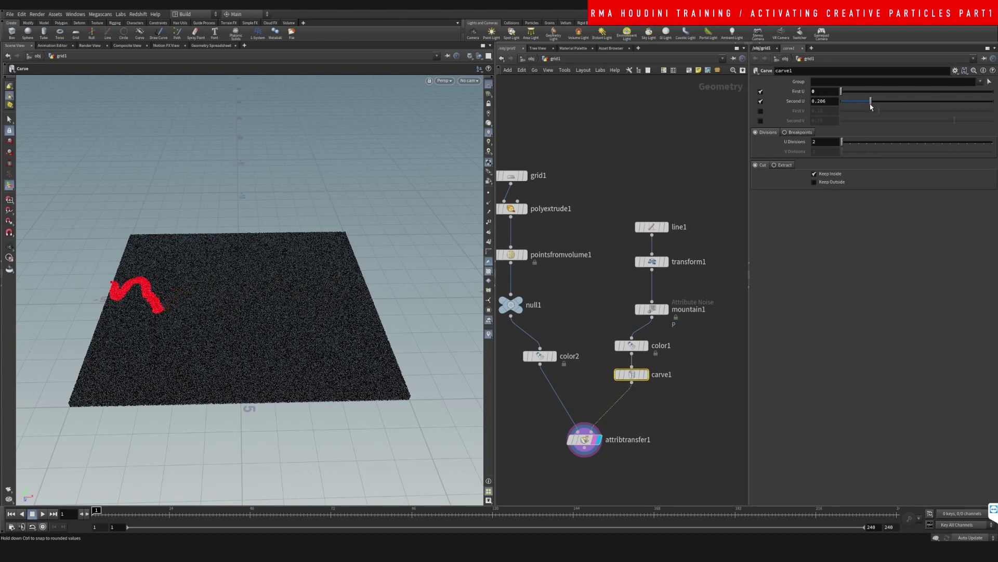
pyautogui.moveTo(866, 106); pyautogui.dragTo(830, 102)
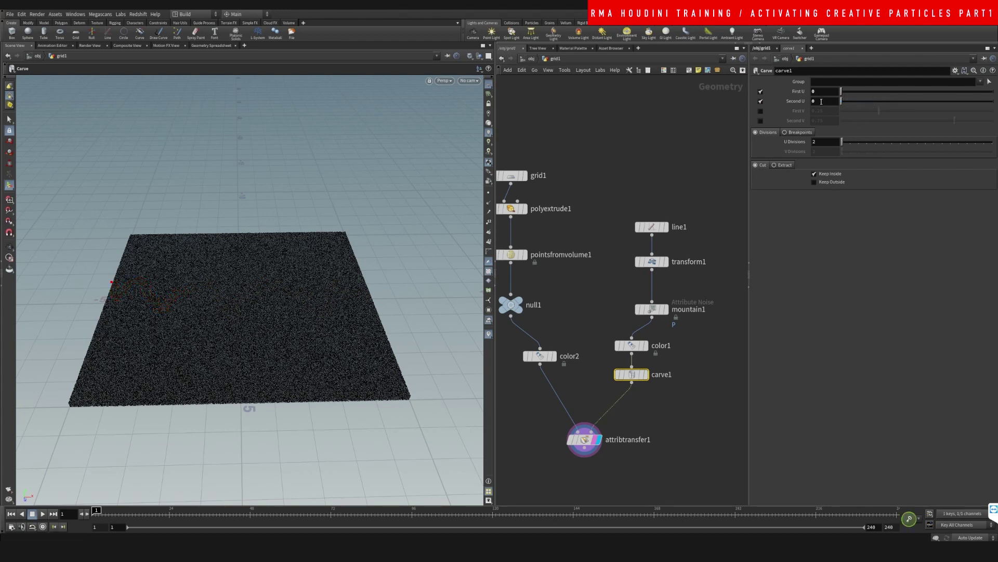
# - Keyframe the Carve node's Second U at 1 on frame 124 and scrub back to frame 60 to preview the growth
pyautogui.click(189, 514)
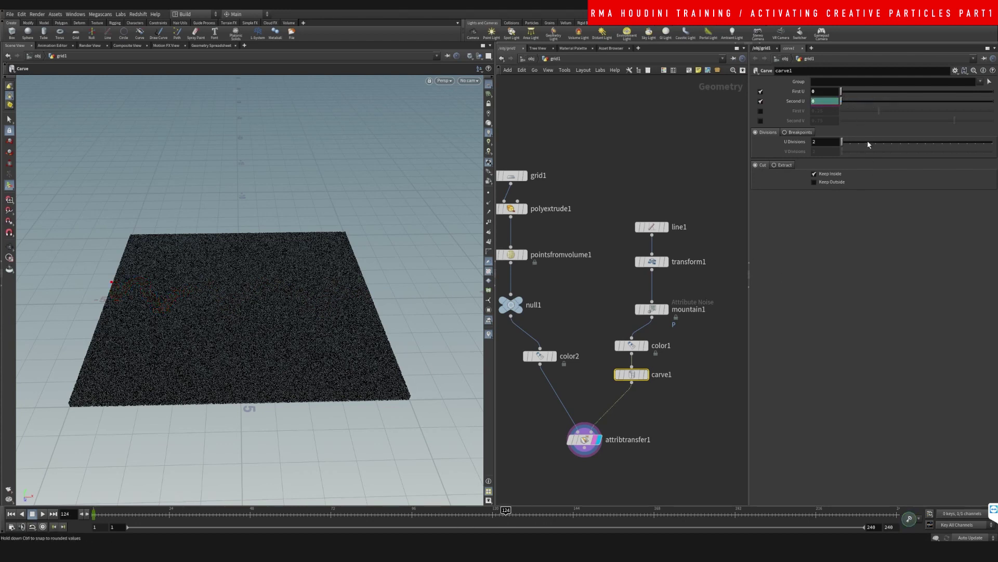
pyautogui.moveTo(841, 100); pyautogui.dragTo(992, 101)
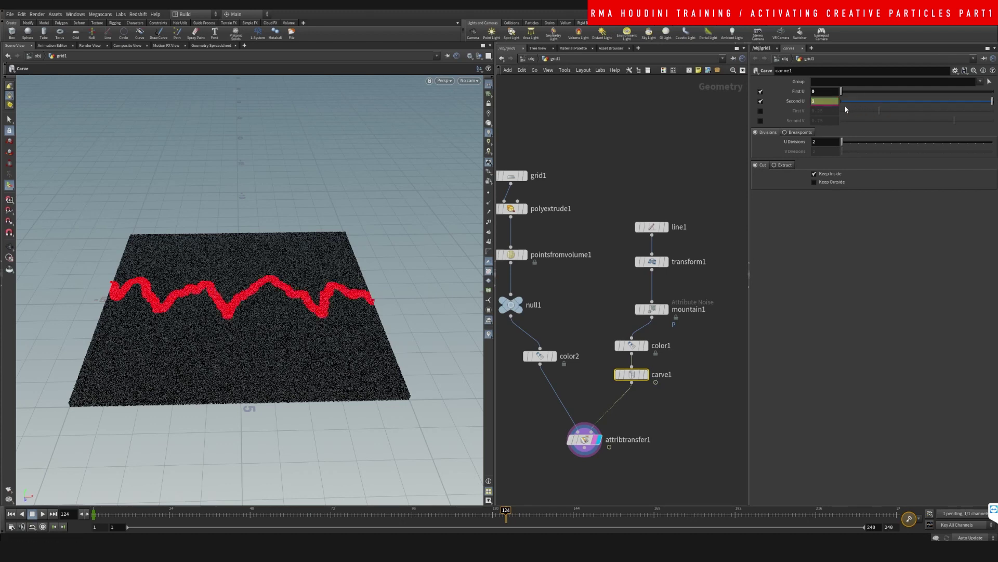
pyautogui.moveTo(451, 513); pyautogui.dragTo(290, 515)
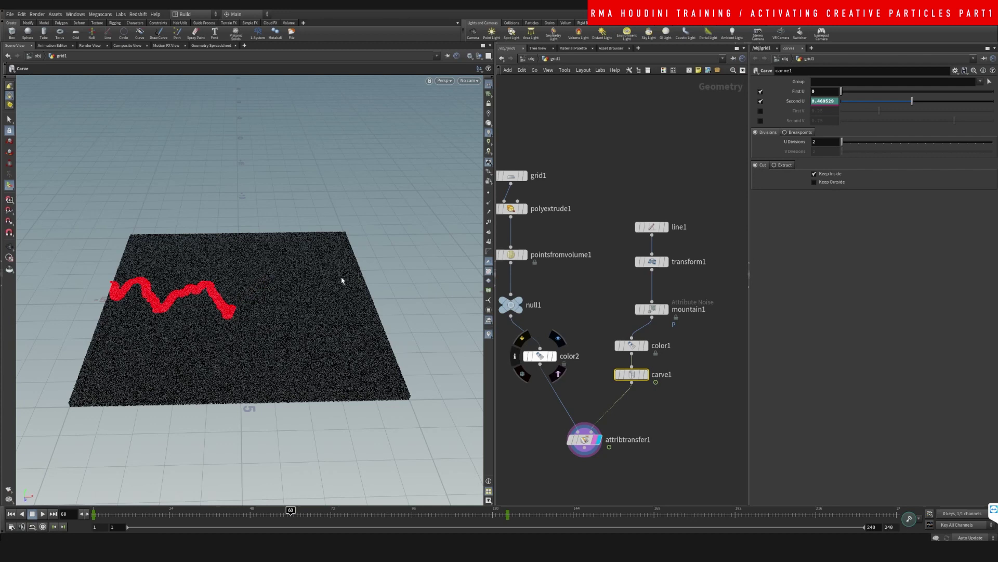
# - Set the Attribute Transfer node's blend width to 1.06 and scrub the timeline to preview the soft red spread
pyautogui.click(588, 439)
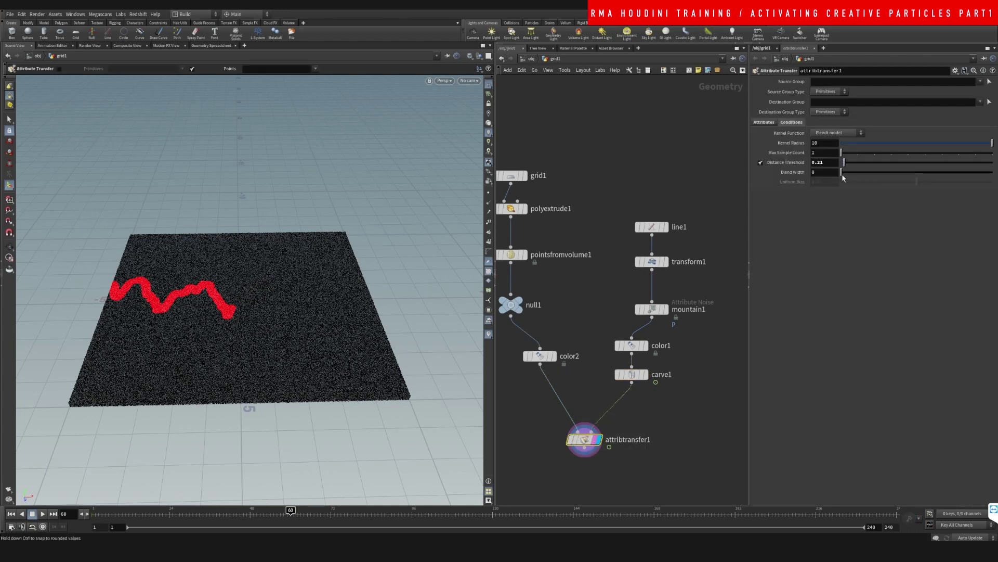
pyautogui.moveTo(844, 178); pyautogui.dragTo(877, 176)
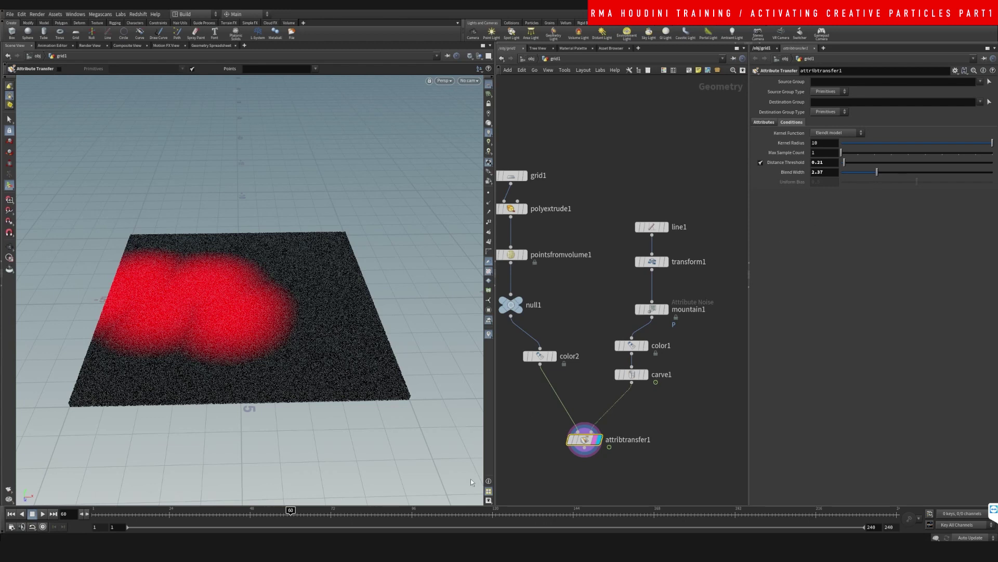
pyautogui.moveTo(290, 517); pyautogui.dragTo(405, 517)
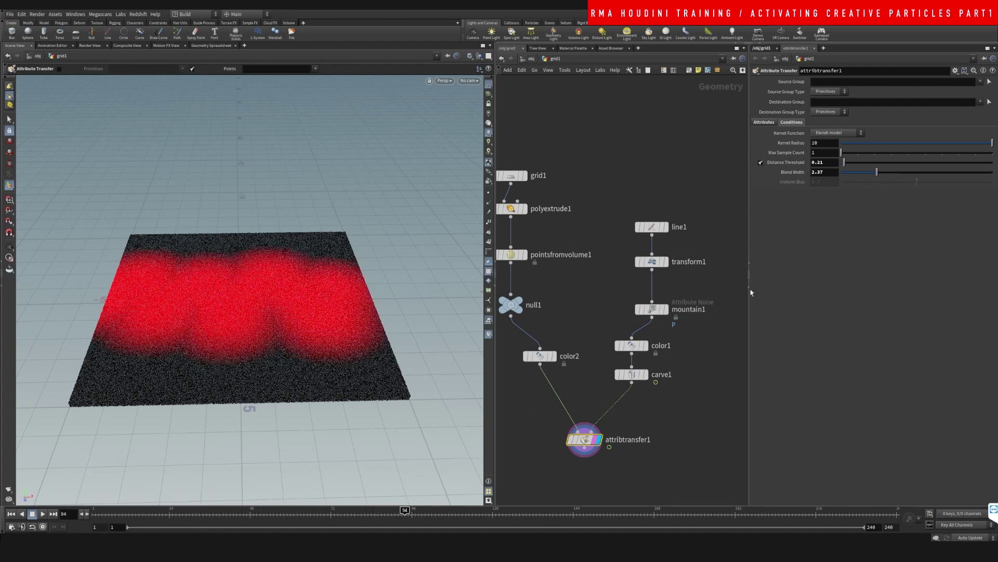
pyautogui.moveTo(868, 176); pyautogui.dragTo(866, 182)
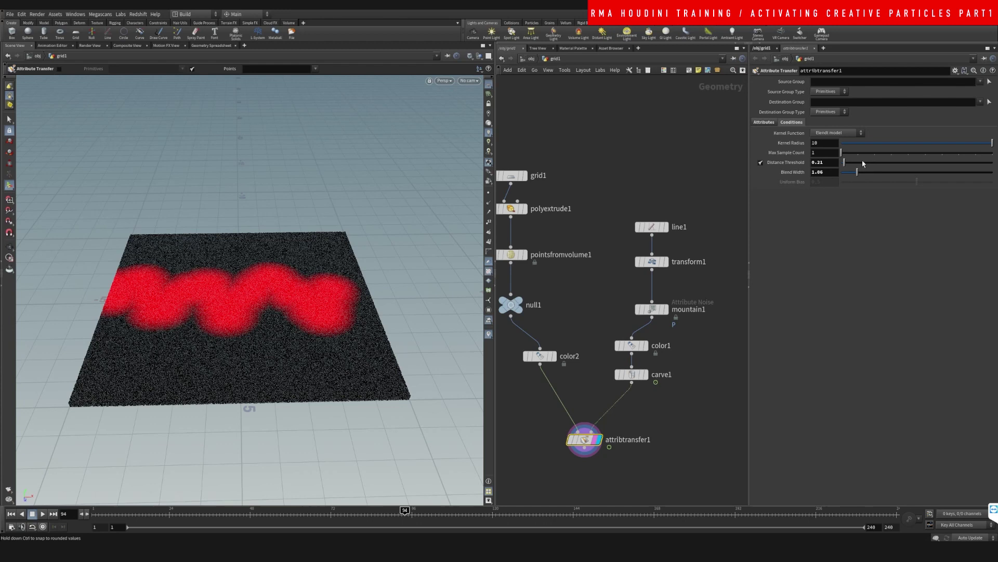
pyautogui.moveTo(291, 513); pyautogui.dragTo(381, 513)
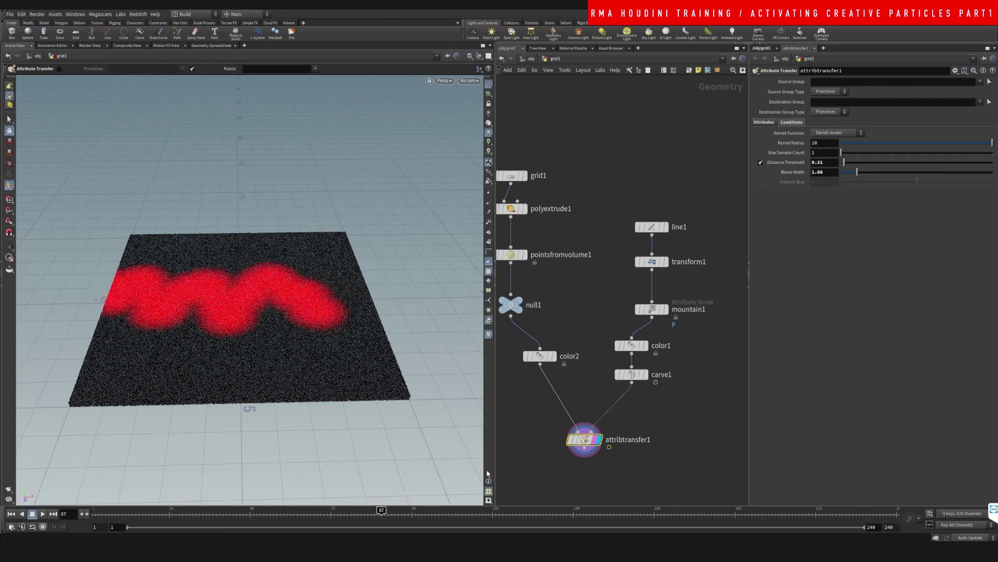
# - Move the black Color node and the Attribute Transfer node farther down the network, away from the null
pyautogui.moveTo(654, 424); pyautogui.dragTo(699, 338, button='middle')
pyautogui.moveTo(587, 275); pyautogui.dragTo(617, 305)
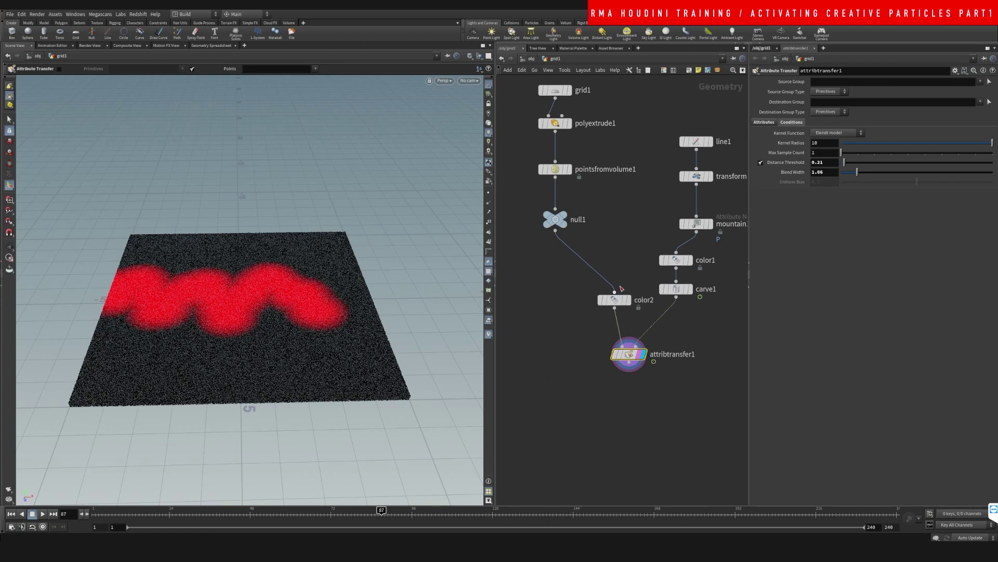
pyautogui.moveTo(631, 291); pyautogui.dragTo(591, 305, button='middle')
pyautogui.moveTo(575, 267); pyautogui.dragTo(635, 423)
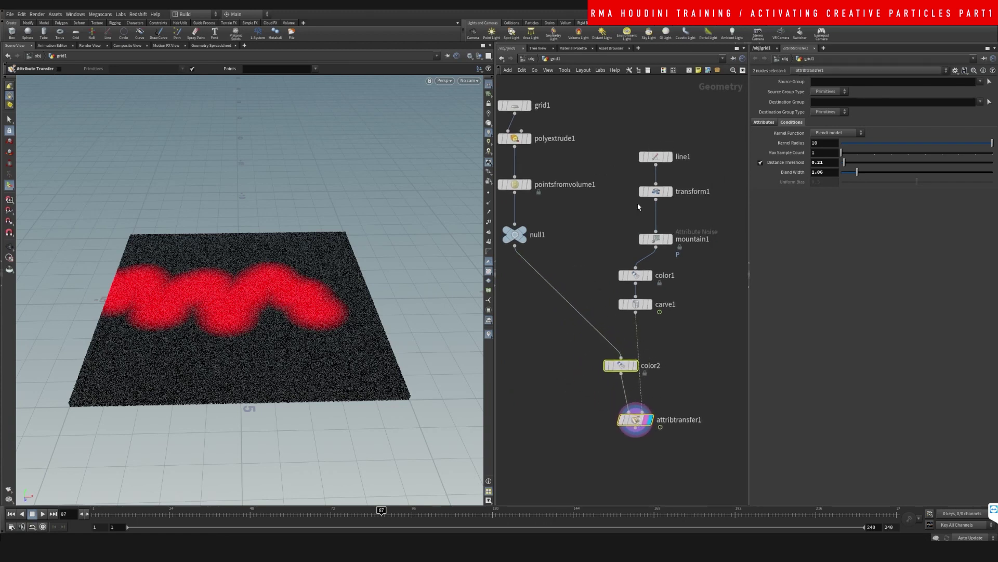
pyautogui.moveTo(618, 130); pyautogui.dragTo(674, 343)
pyautogui.moveTo(636, 298); pyautogui.dragTo(655, 198)
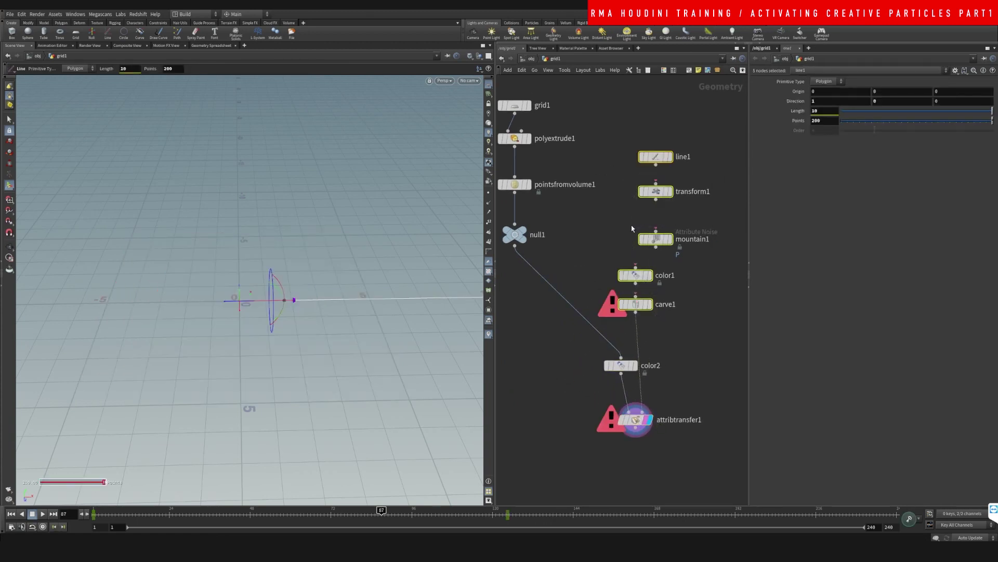
pyautogui.hotkey('ctrl', 'z')
# - Arrange the line branch in a vertical column away from the slab branch and copy its five nodes
pyautogui.moveTo(606, 122); pyautogui.dragTo(692, 220)
pyautogui.click(643, 207)
pyautogui.click(644, 183)
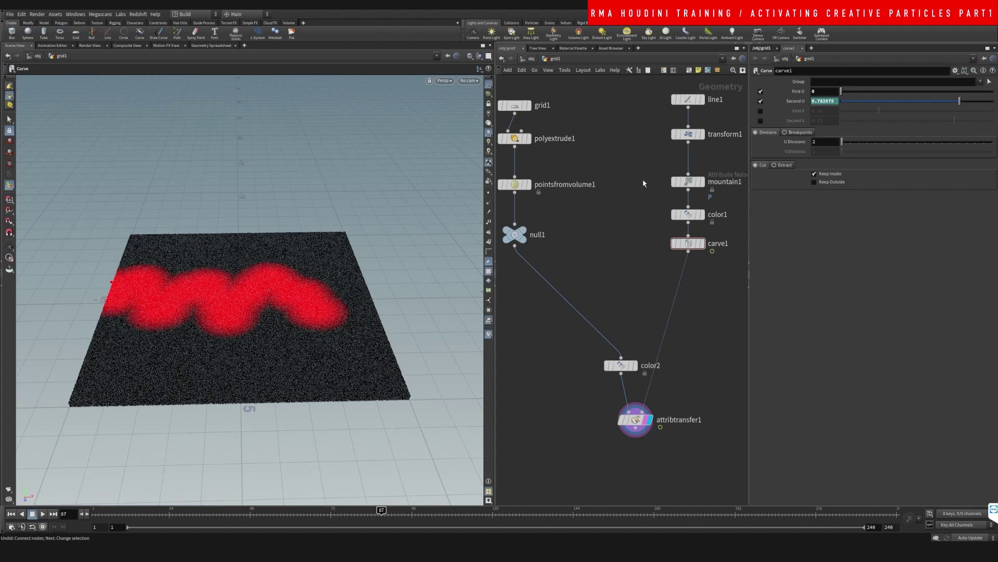
pyautogui.moveTo(646, 90); pyautogui.dragTo(695, 299)
pyautogui.hotkey('ctrl', 'c')
pyautogui.moveTo(591, 268); pyautogui.dragTo(629, 257, button='middle')
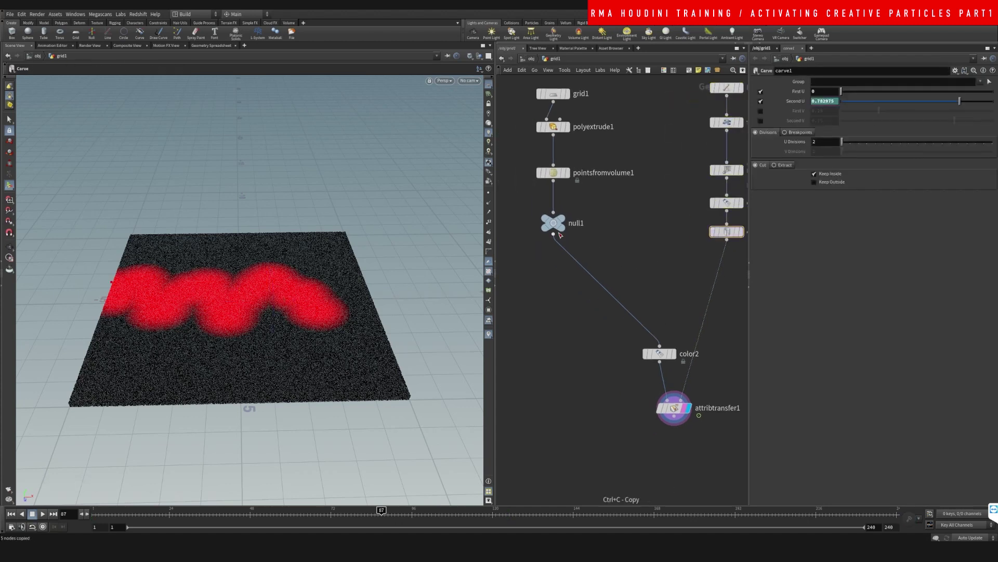
# - Display the null's output and add a POP Network node below it
pyautogui.click(562, 220)
pyautogui.press('r')
pyautogui.press('Tab')
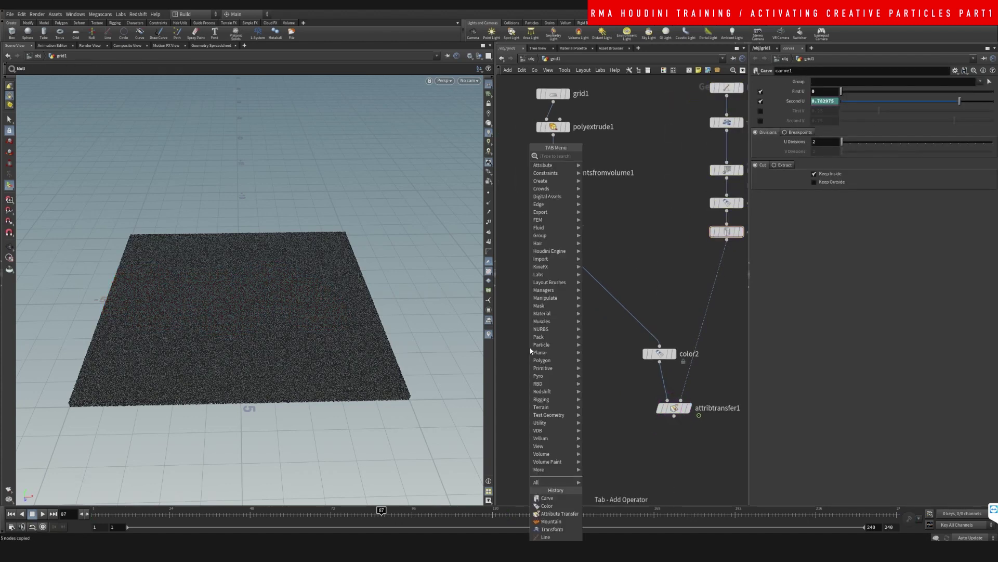
pyautogui.write('POP')
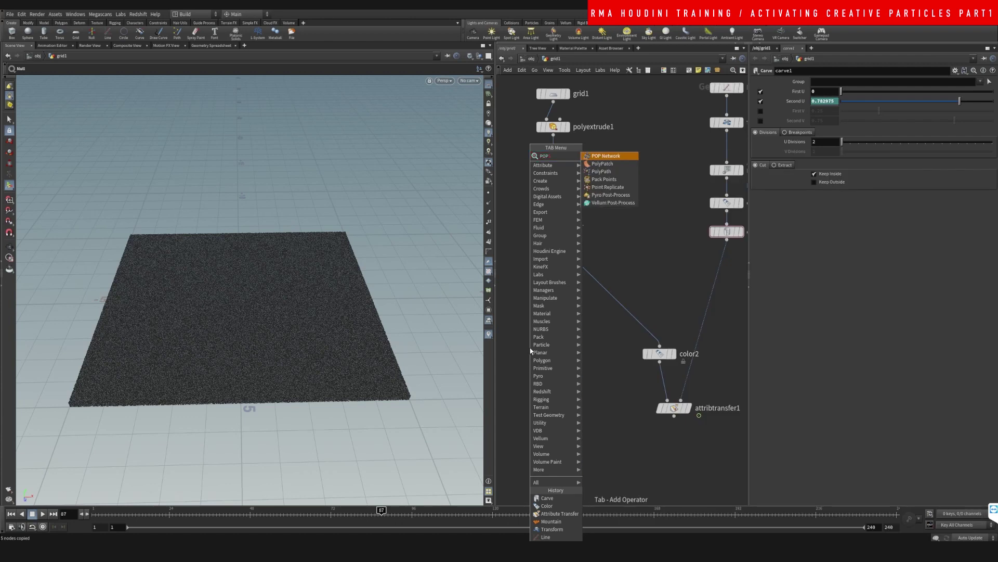
pyautogui.press('Return')
pyautogui.click(531, 348)
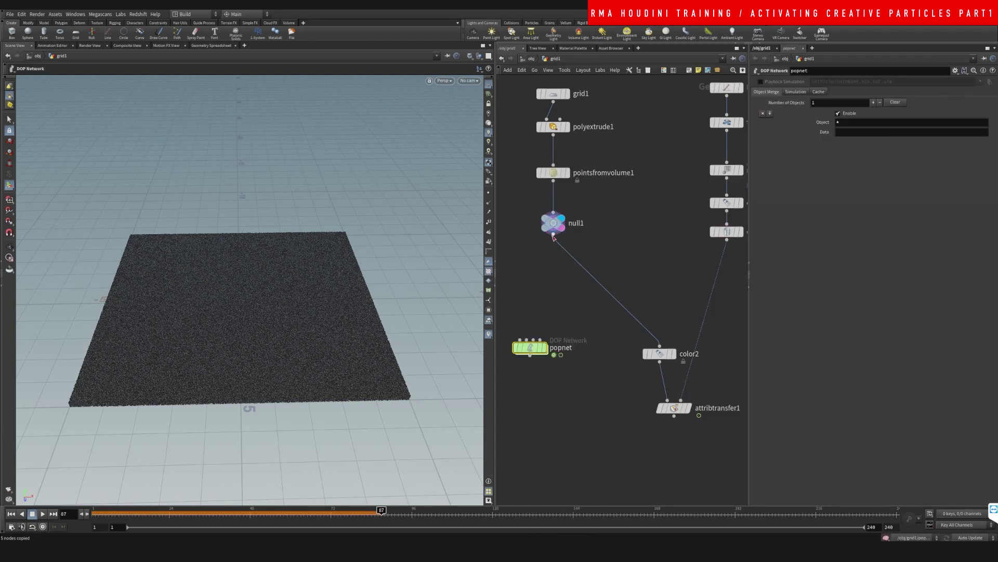
# - Wire the null into the POP Network's first input and display the network at frame 1
pyautogui.moveTo(547, 253); pyautogui.dragTo(520, 339)
pyautogui.moveTo(568, 299); pyautogui.dragTo(638, 257, button='middle')
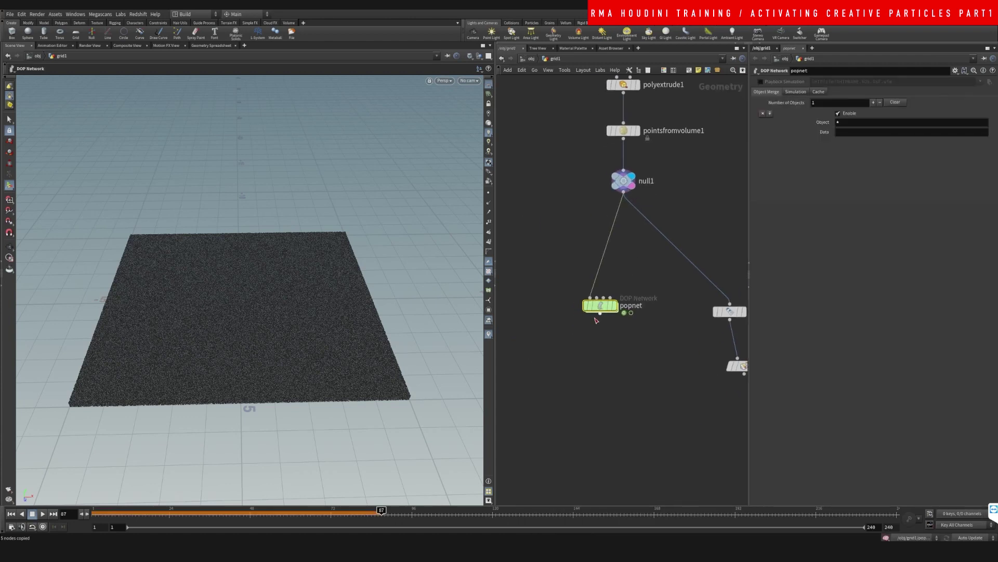
pyautogui.moveTo(601, 306); pyautogui.dragTo(536, 288)
pyautogui.click(550, 289)
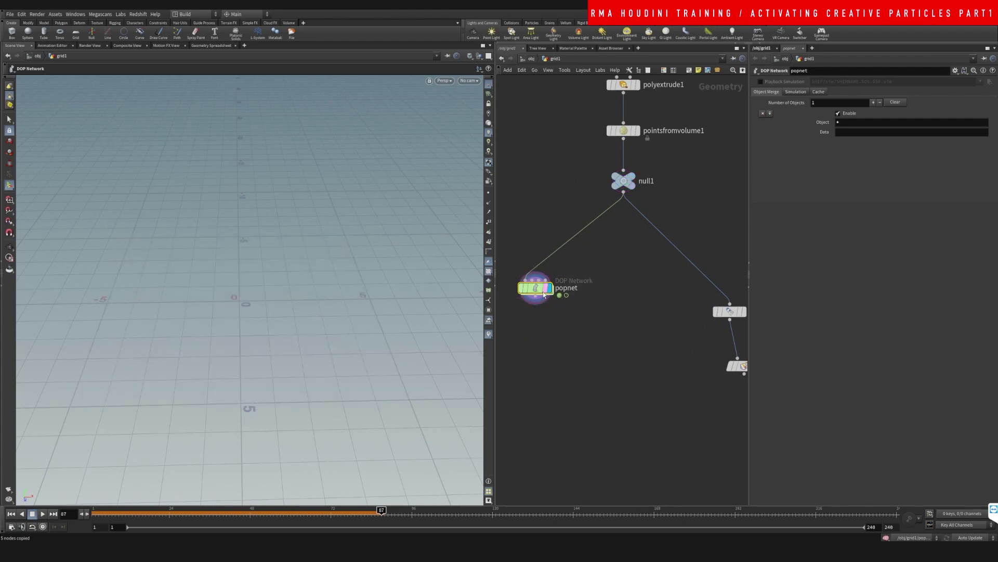
pyautogui.click(11, 513)
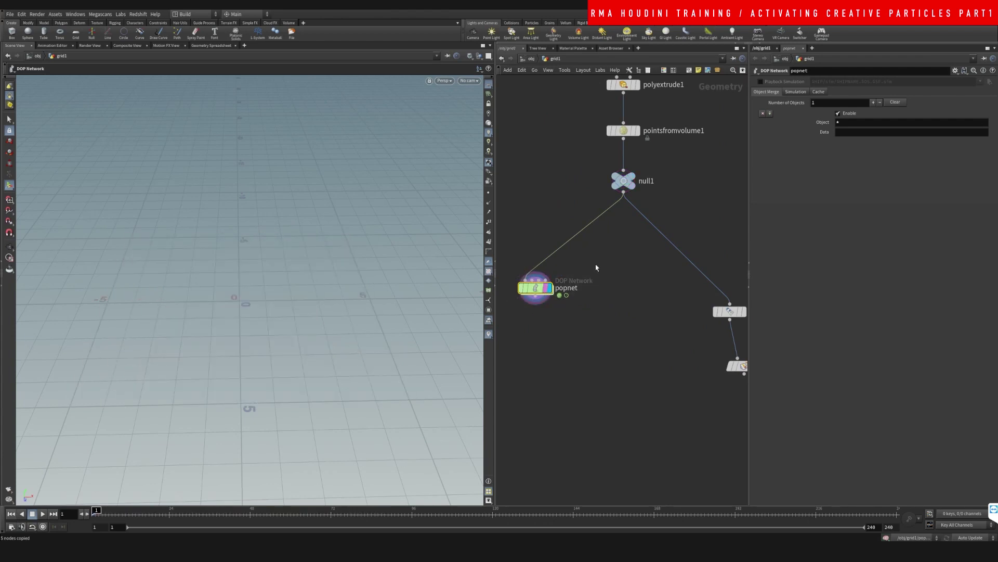
# - Enter the POP Network and move its source node up to make room above the merge
pyautogui.doubleClick(536, 293)
pyautogui.moveTo(661, 195); pyautogui.dragTo(609, 279, button='middle')
pyautogui.moveTo(602, 251); pyautogui.dragTo(621, 192)
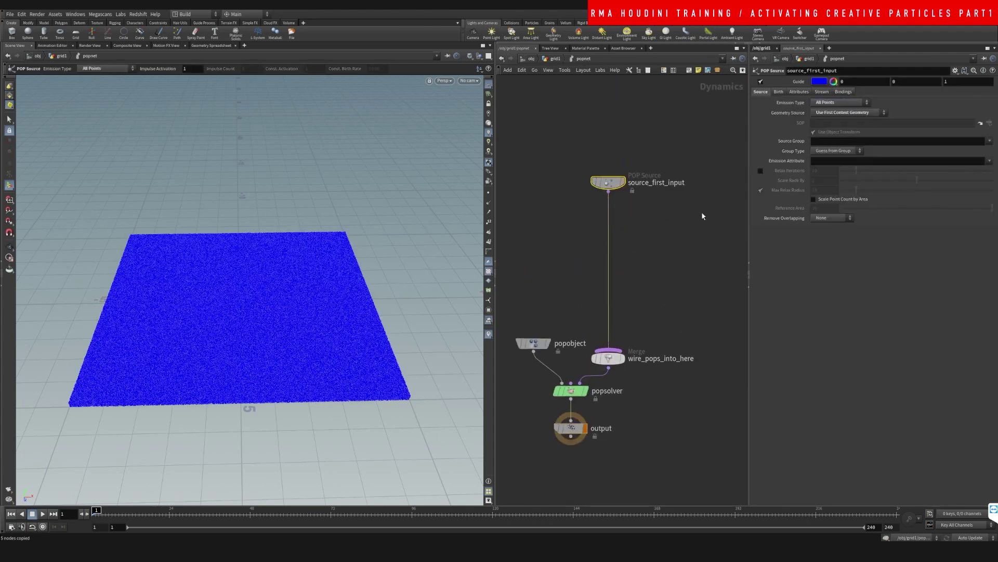
# - Set the POP Source's Impulse Activation to $F==1, play the simulation briefly, and return to frame 1
pyautogui.moveTo(702, 216); pyautogui.dragTo(680, 254, button='middle')
pyautogui.click(778, 92)
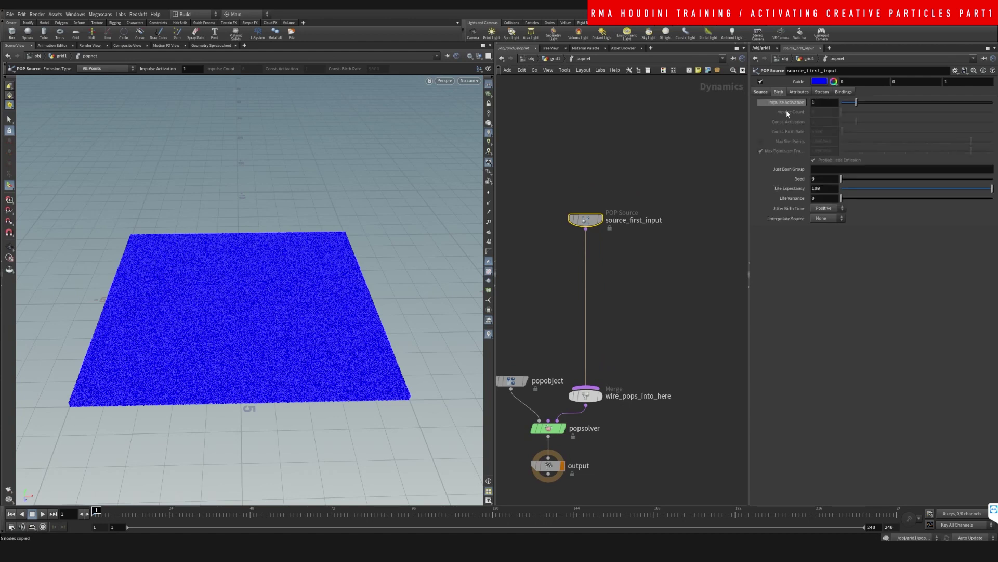
pyautogui.click(824, 103)
pyautogui.write('$F')
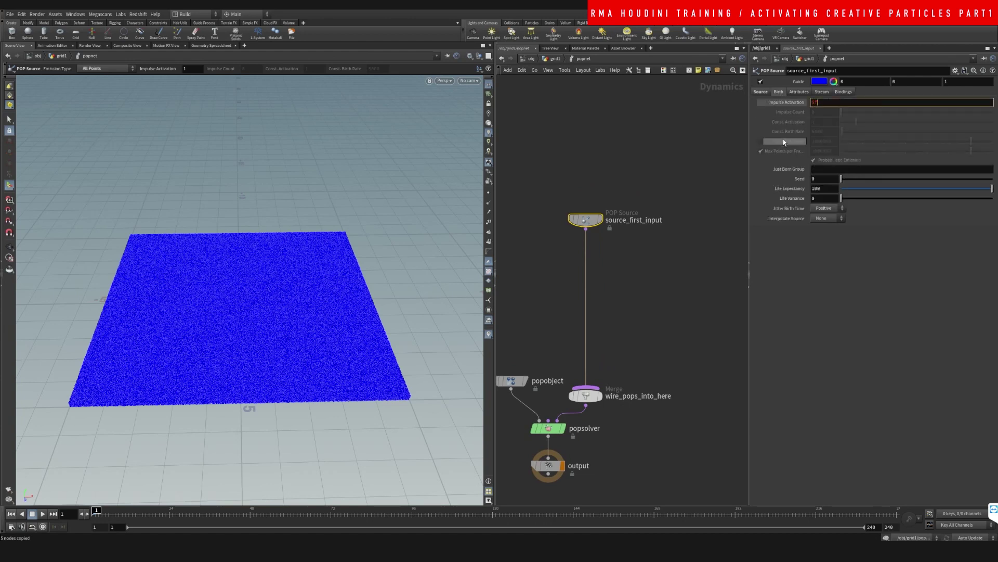
pyautogui.write('==1')
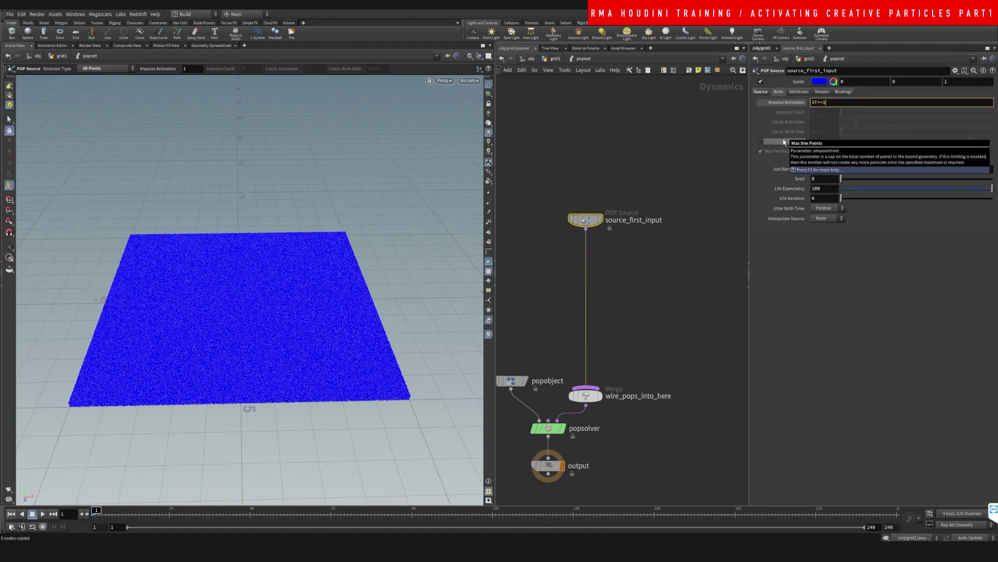
pyautogui.press('Return')
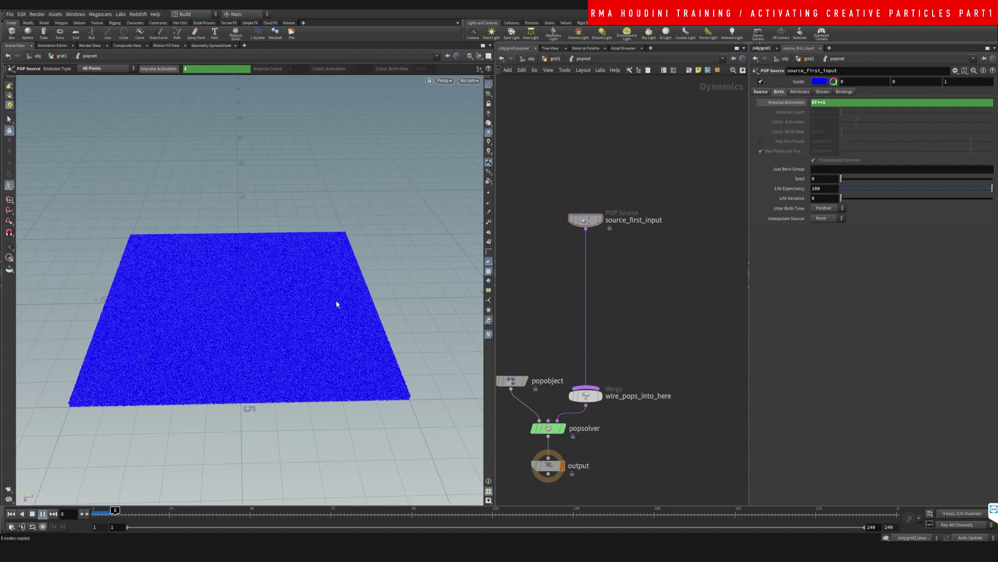
pyautogui.moveTo(104, 513); pyautogui.dragTo(89, 513)
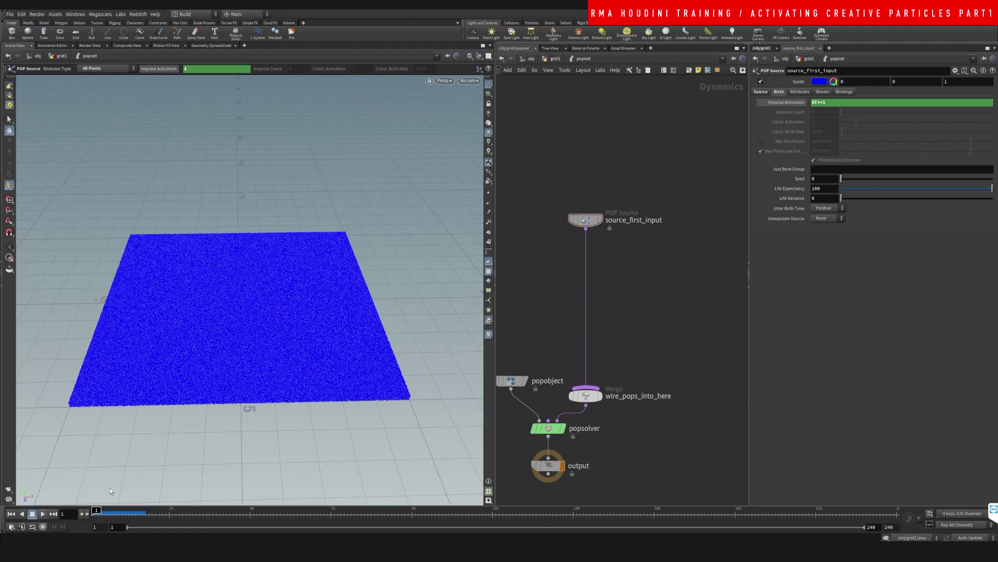
# - Insert a POP Force node on the wire between the POP Source and the merge
pyautogui.press('Tab')
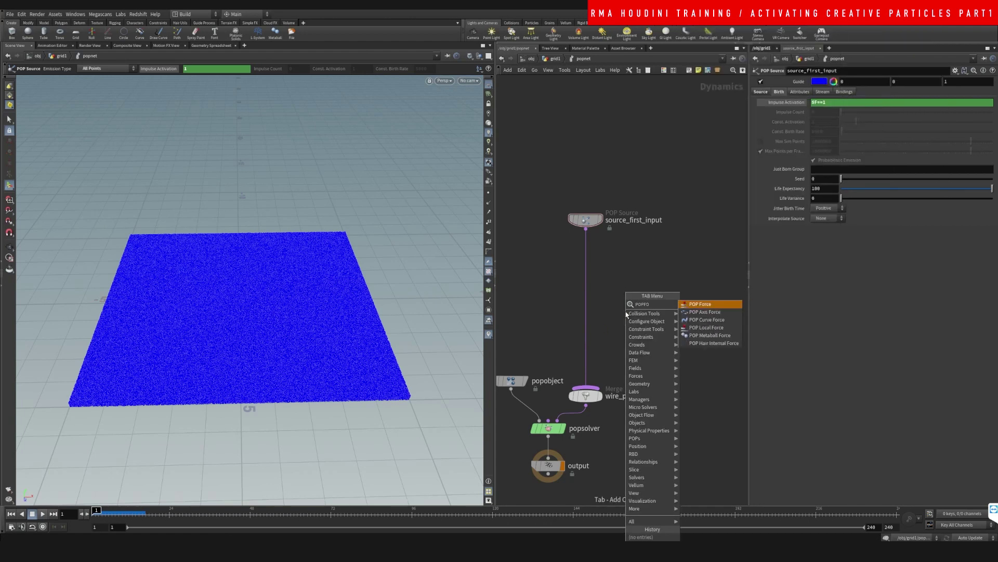
pyautogui.click(699, 297)
pyautogui.click(592, 304)
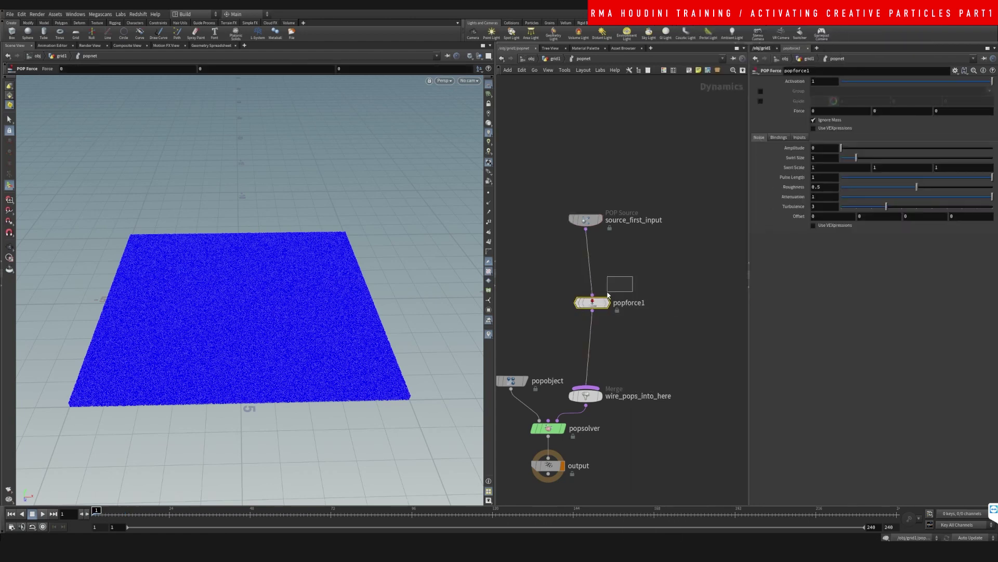
# - Align the POP Source above the POP Force and turn off the source's guide display
pyautogui.moveTo(626, 192); pyautogui.dragTo(592, 200)
pyautogui.click(760, 82)
# - Test the simulation with the POP Force's noise amplitude at 3.22, return to frame 1, and delete the force node
pyautogui.click(593, 302)
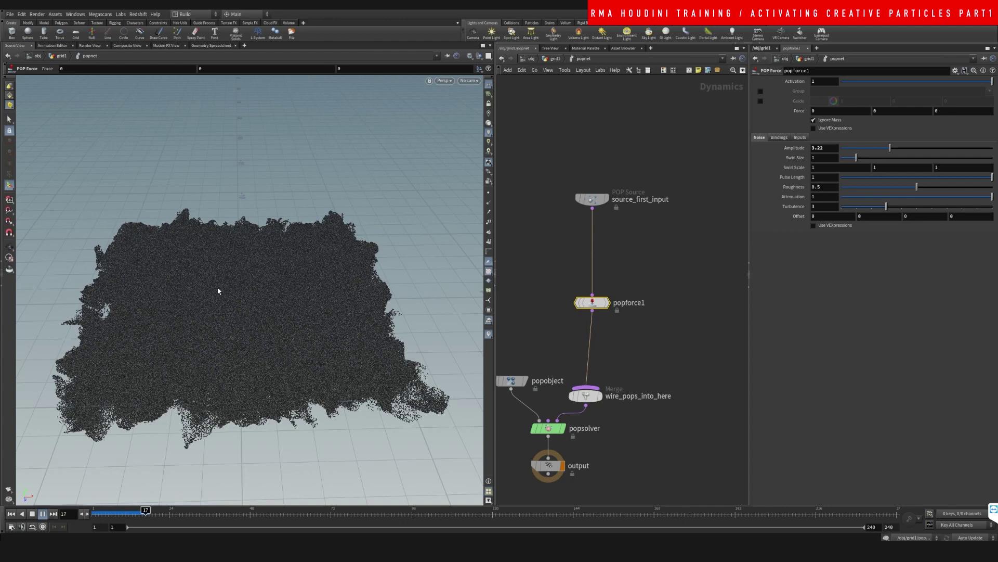
pyautogui.click(92, 511)
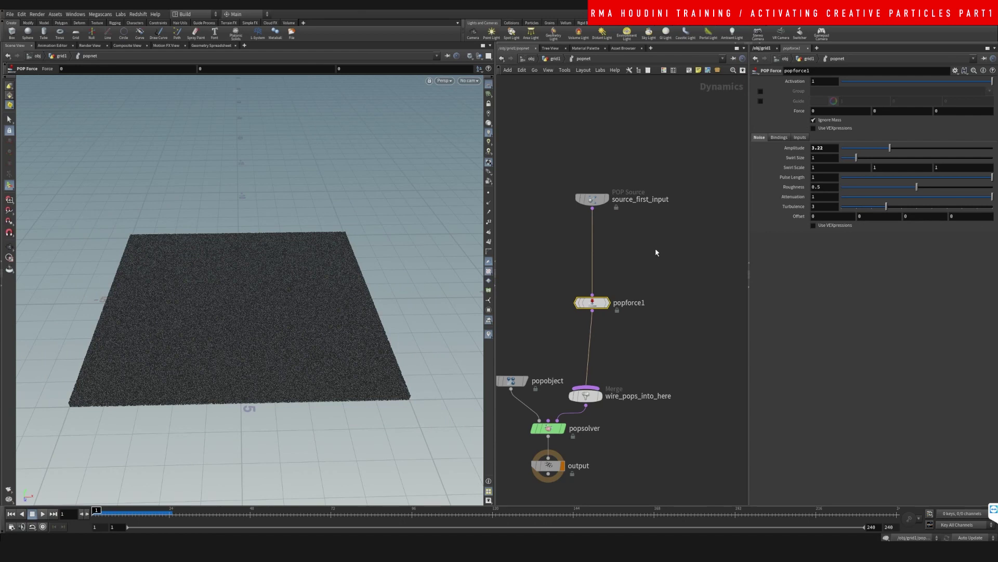
pyautogui.press('Delete')
# - Move the merge node up and the POP Source up and aside to free space for another particle input
pyautogui.moveTo(602, 208); pyautogui.dragTo(596, 217)
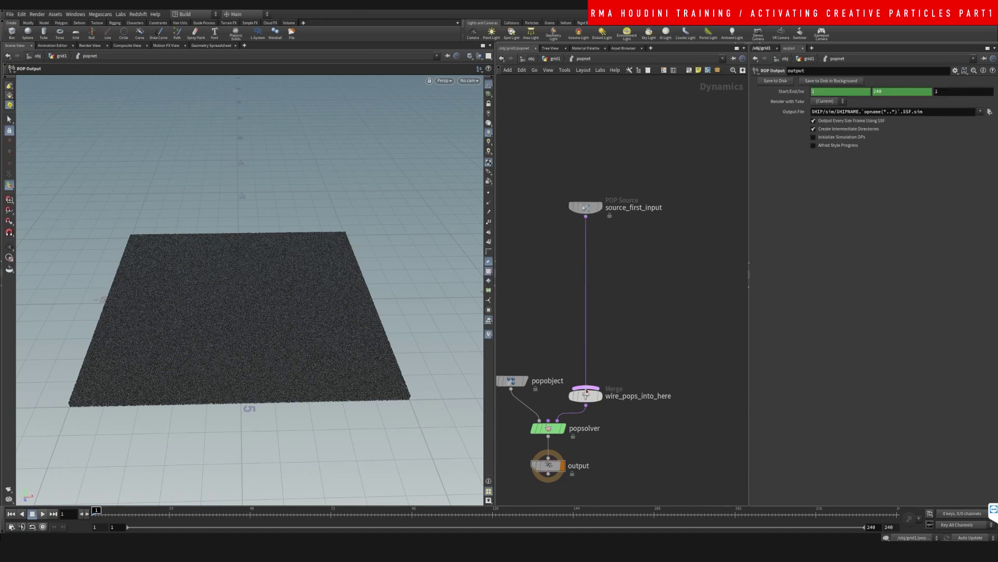
pyautogui.moveTo(587, 391); pyautogui.dragTo(590, 273)
pyautogui.moveTo(586, 207); pyautogui.dragTo(523, 178)
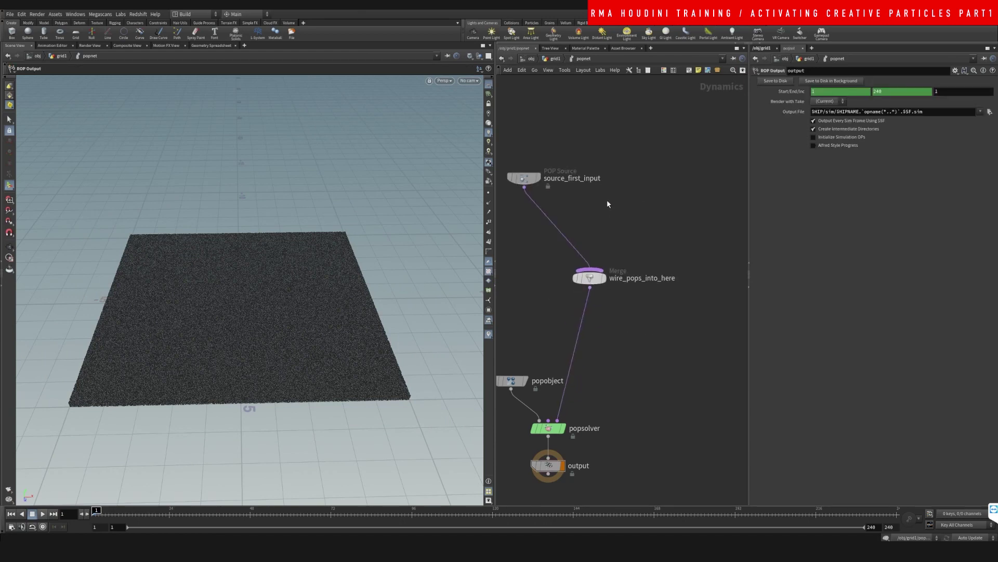
# - Add a SOP Solver node to the POP network and wire it into the merge beside the POP Source
pyautogui.press('Tab')
pyautogui.write('sop solver')
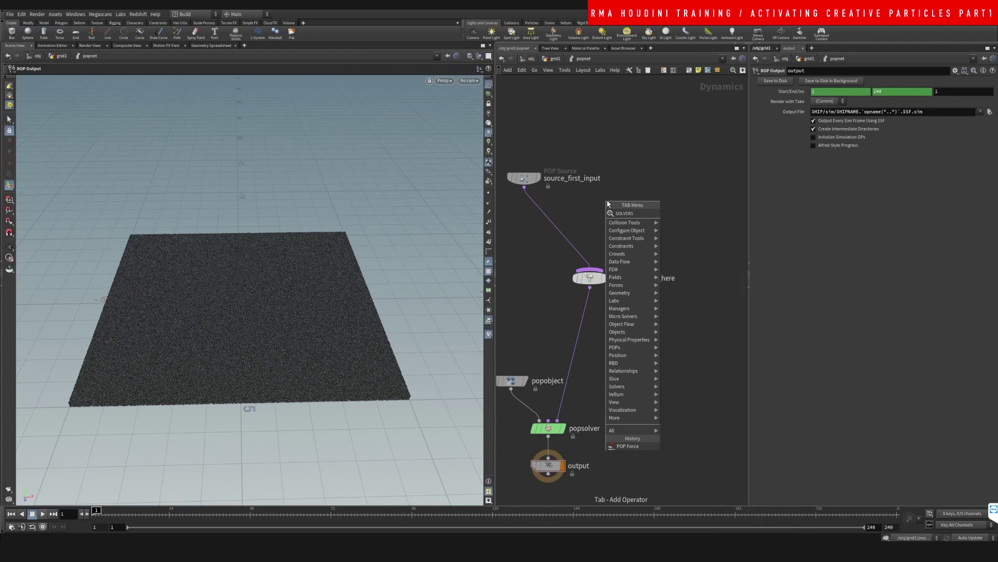
pyautogui.press('Return')
pyautogui.click(607, 204)
pyautogui.moveTo(608, 203); pyautogui.dragTo(592, 278)
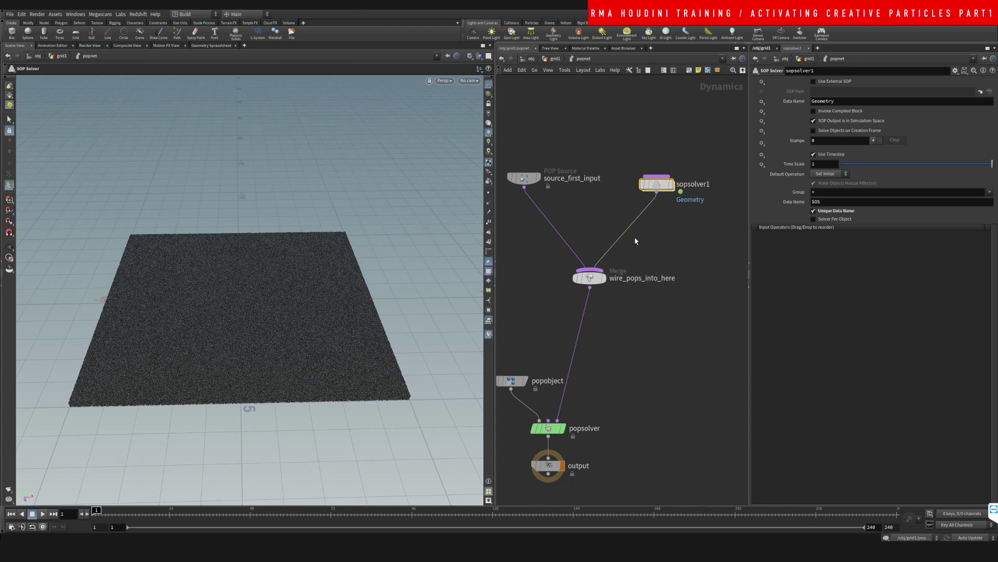
# - Inside the SOP Solver, add an Attribute Transfer node and connect dop_geometry to its first input
pyautogui.doubleClick(659, 185)
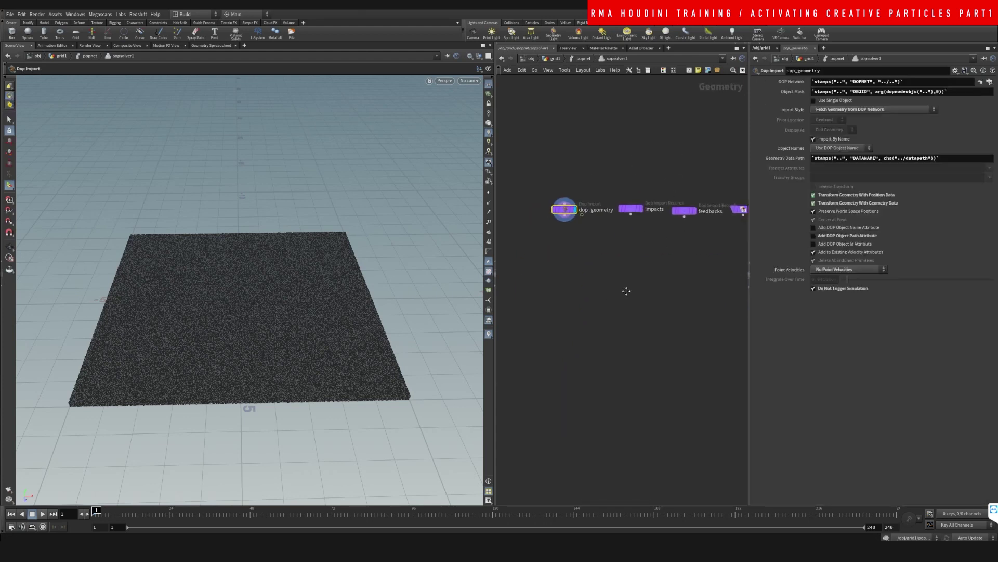
pyautogui.moveTo(588, 295); pyautogui.dragTo(555, 298, button='middle')
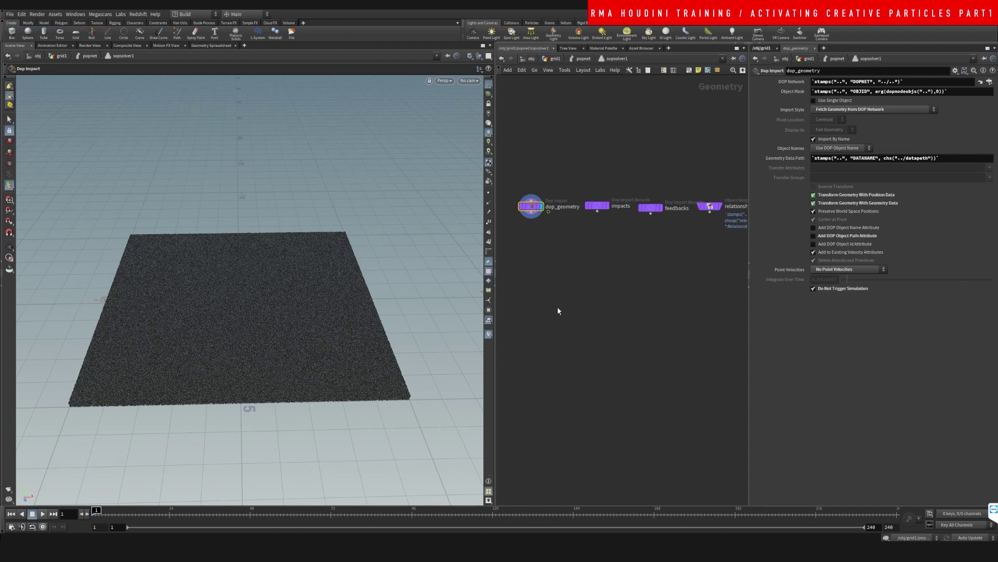
pyautogui.press('Tab')
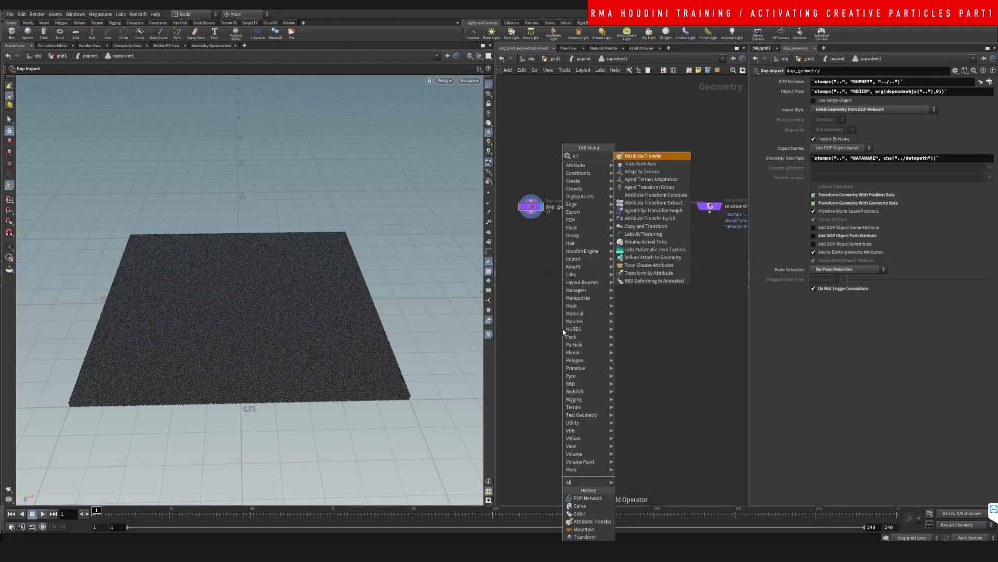
pyautogui.press('Return')
pyautogui.click(563, 329)
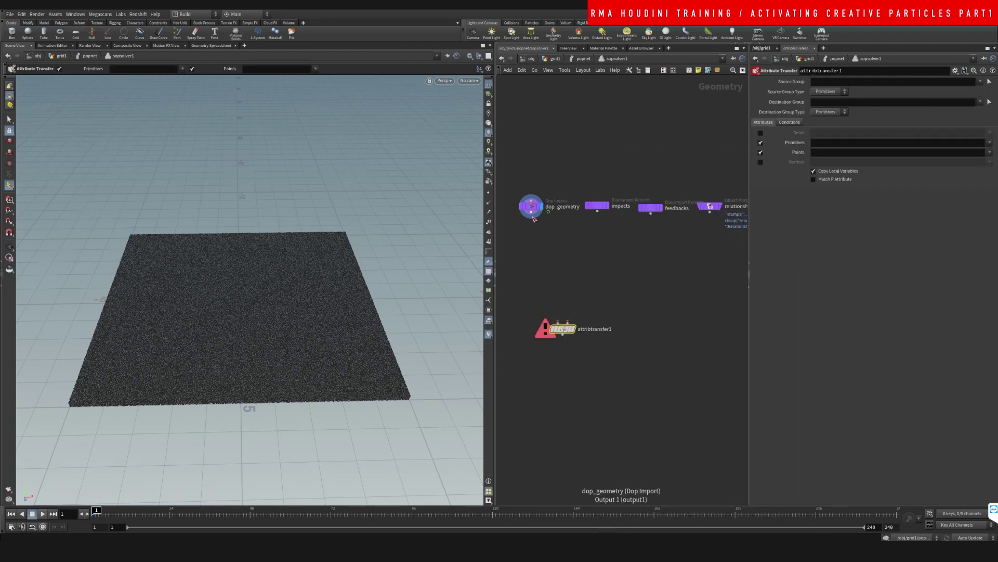
pyautogui.click(531, 218)
pyautogui.click(558, 322)
# - Copy the line1, transform1, mountain1, color1 and carve1 nodes from grid1 and paste them inside the SOP Solver
pyautogui.click(551, 59)
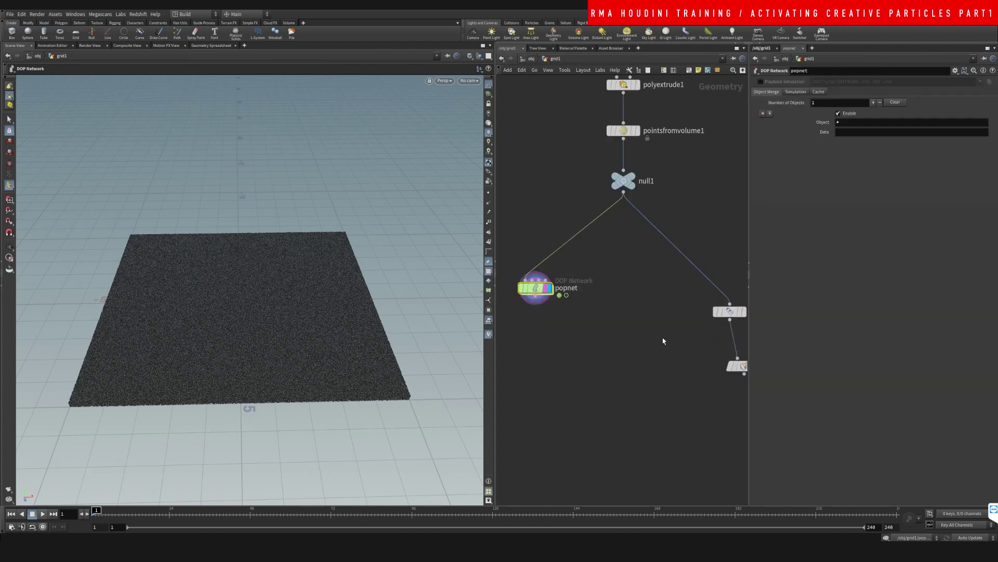
pyautogui.moveTo(626, 175); pyautogui.dragTo(685, 318)
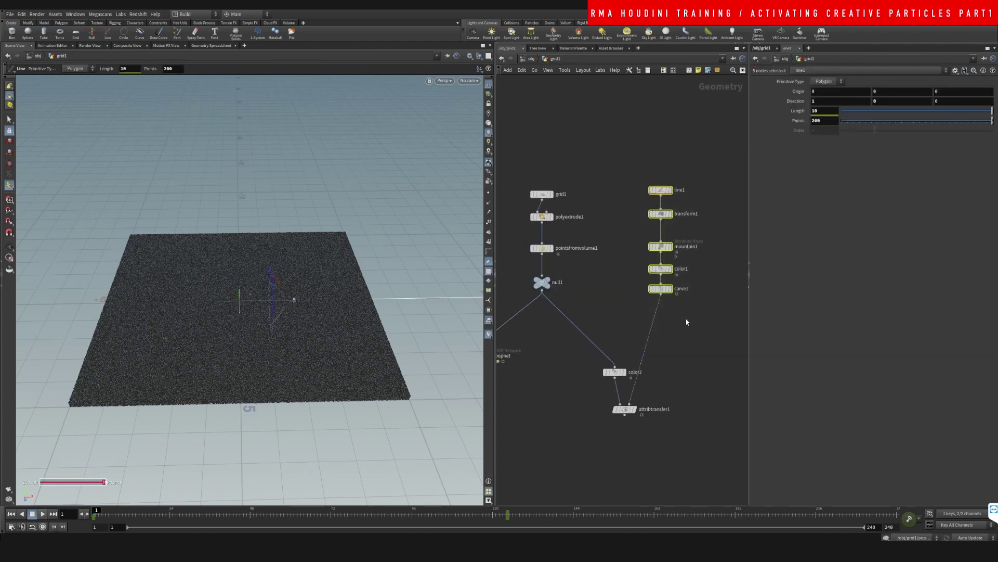
pyautogui.hotkey('ctrl', 'c')
pyautogui.moveTo(616, 264); pyautogui.dragTo(656, 237, button='middle')
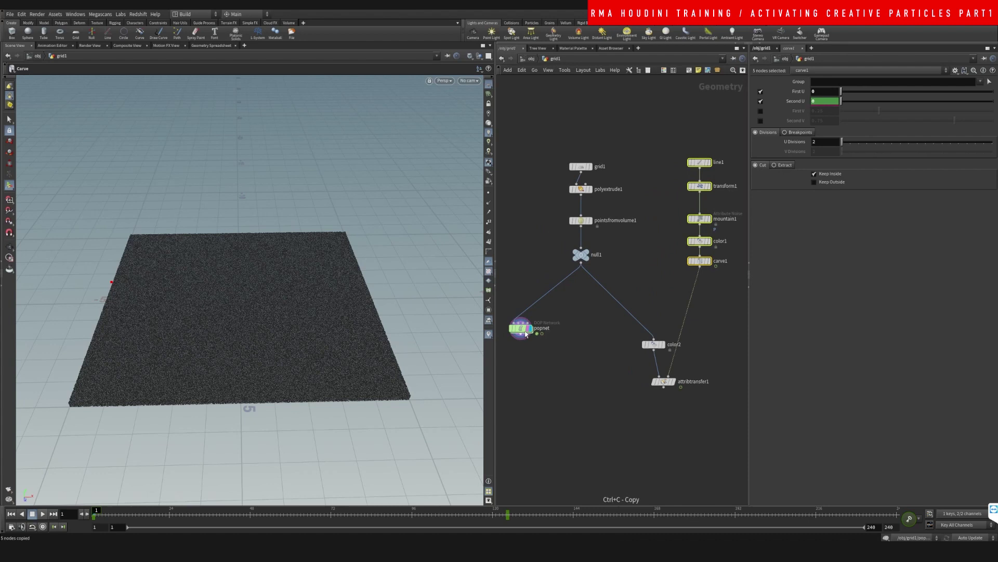
pyautogui.doubleClick(521, 328)
pyautogui.doubleClick(656, 184)
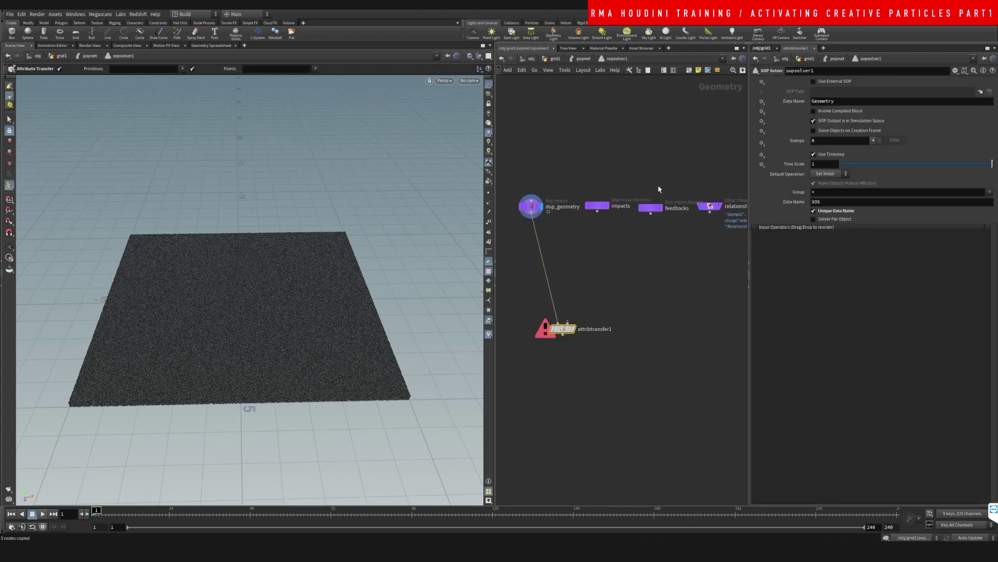
pyautogui.moveTo(636, 266); pyautogui.dragTo(633, 253, button='middle')
pyautogui.click(646, 247)
pyautogui.hotkey('ctrl', 'v')
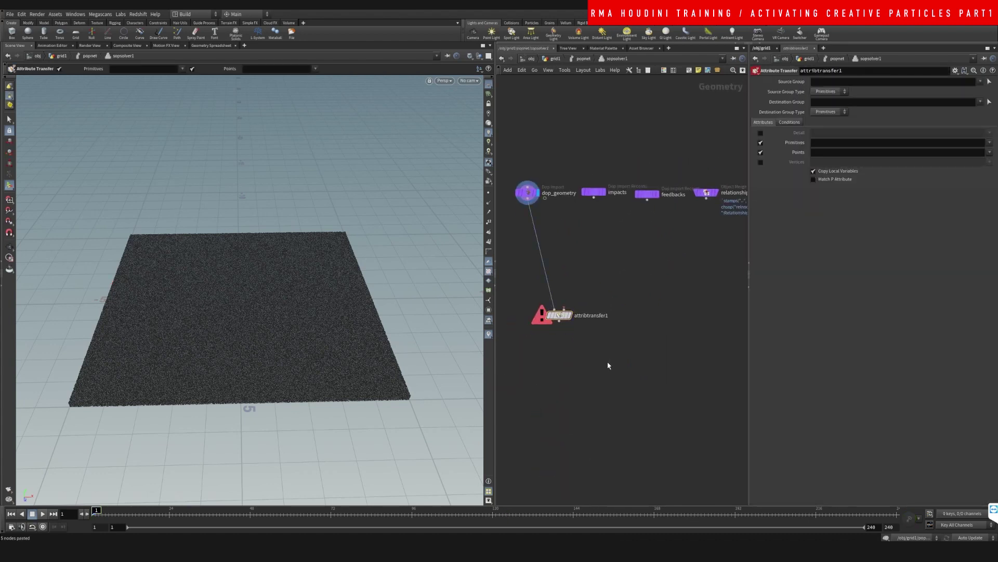
# - Arrange the pasted line chain beside dop_geometry and wire carve1 into the displayed Attribute Transfer's second input
pyautogui.moveTo(588, 372); pyautogui.dragTo(612, 343, button='middle')
pyautogui.moveTo(581, 285); pyautogui.dragTo(582, 338)
pyautogui.moveTo(684, 319); pyautogui.dragTo(669, 169)
pyautogui.moveTo(668, 170); pyautogui.dragTo(636, 196)
pyautogui.click(692, 212)
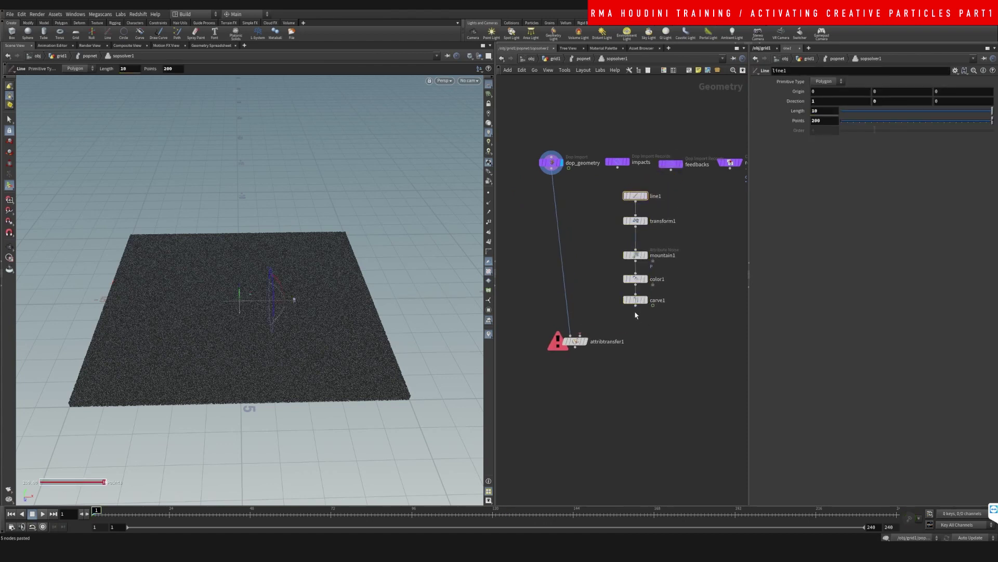
pyautogui.moveTo(635, 306); pyautogui.dragTo(557, 373)
pyautogui.click(586, 342)
# - Insert a Color node on the wire between dop_geometry and the Attribute Transfer
pyautogui.press('Tab')
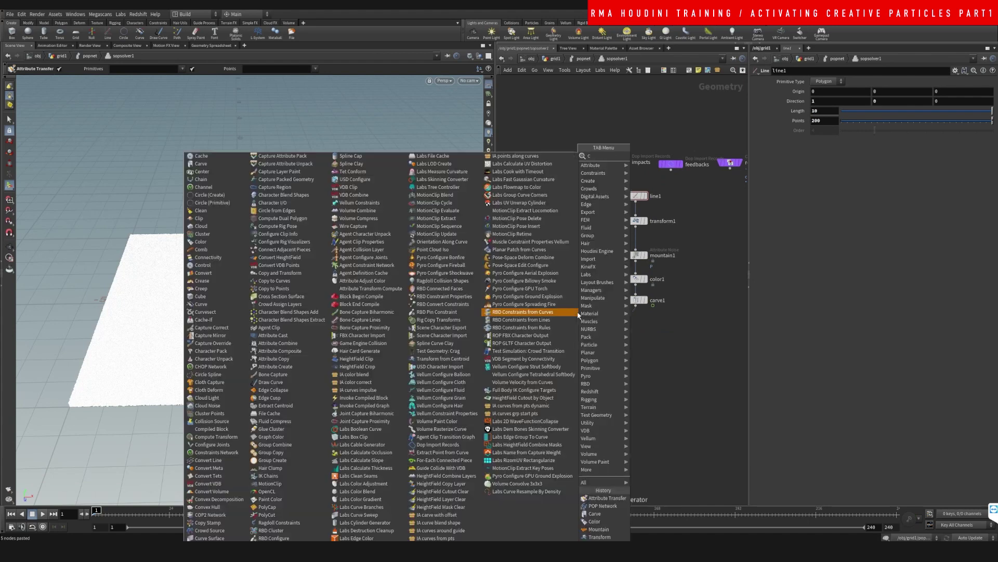
pyautogui.write('colo')
pyautogui.press('Return')
pyautogui.click(551, 303)
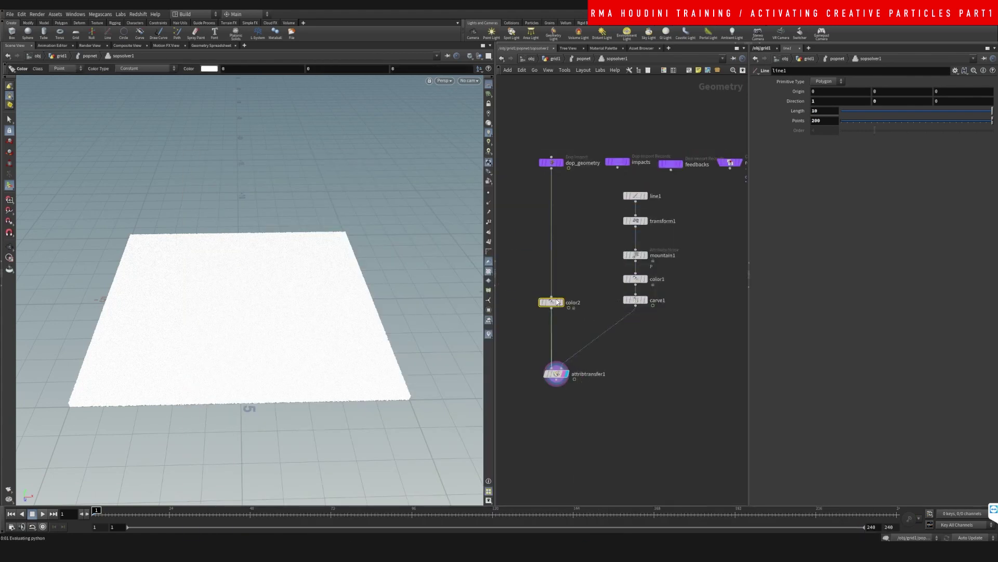
pyautogui.moveTo(544, 320); pyautogui.dragTo(544, 319)
# - Set the new Color node's color to black (0, 0, 0)
pyautogui.moveTo(845, 132); pyautogui.dragTo(797, 133)
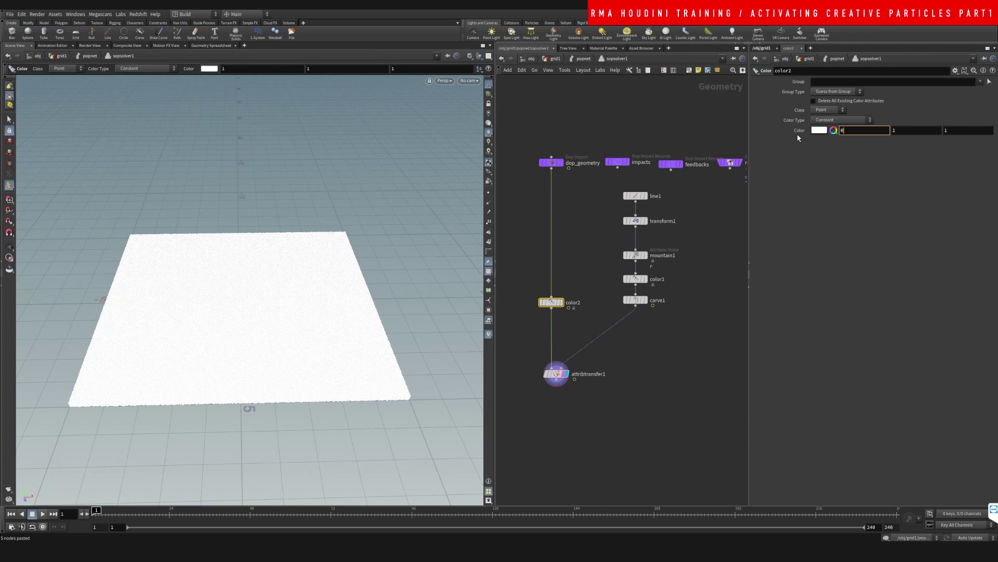
pyautogui.write('0')
pyautogui.press('Tab')
pyautogui.write('0')
pyautogui.press('Tab')
pyautogui.write('0')
pyautogui.press('Return')
# - Duplicate the black Color node onto the wire after carve1 and set the copy to red (1, 0, 0)
pyautogui.keyDown('alt'); pyautogui.moveTo(561, 302); pyautogui.dragTo(611, 334); pyautogui.keyUp('alt')
pyautogui.click(845, 130)
pyautogui.write('1')
pyautogui.press('Return')
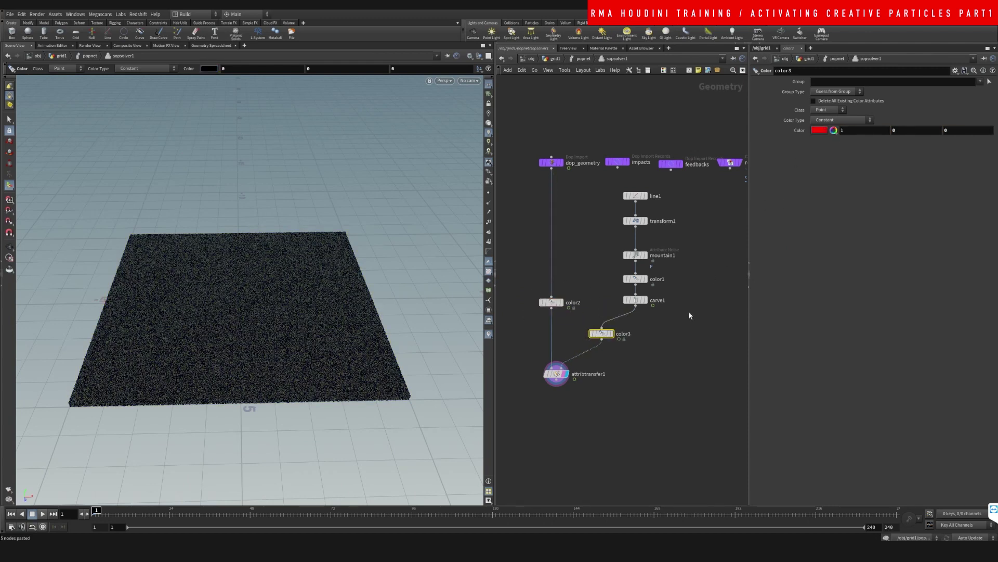
# - Play the simulation to check the Attribute Transfer's color spread and return to frame 1
pyautogui.moveTo(629, 384); pyautogui.dragTo(676, 319, button='middle')
pyautogui.click(603, 308)
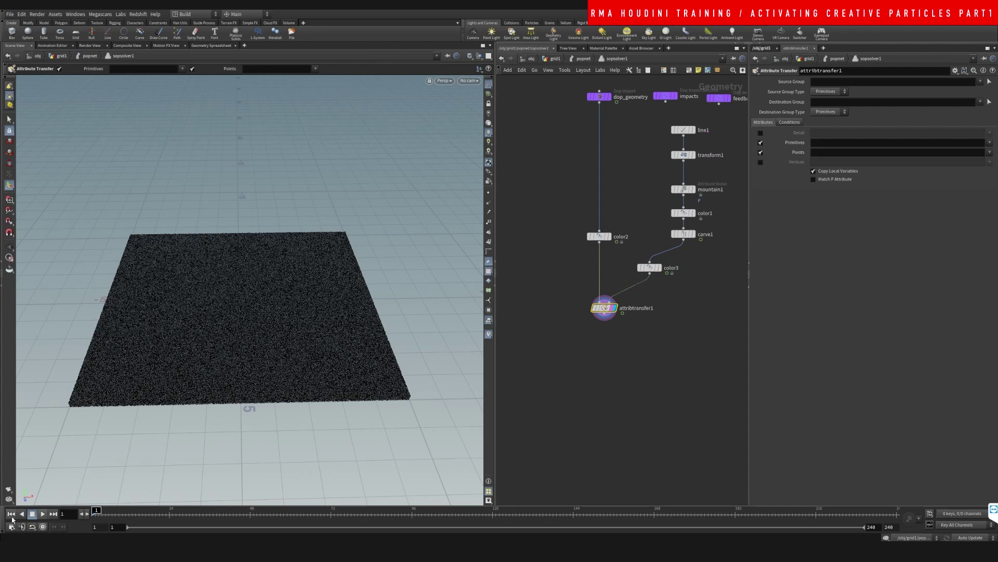
pyautogui.click(42, 513)
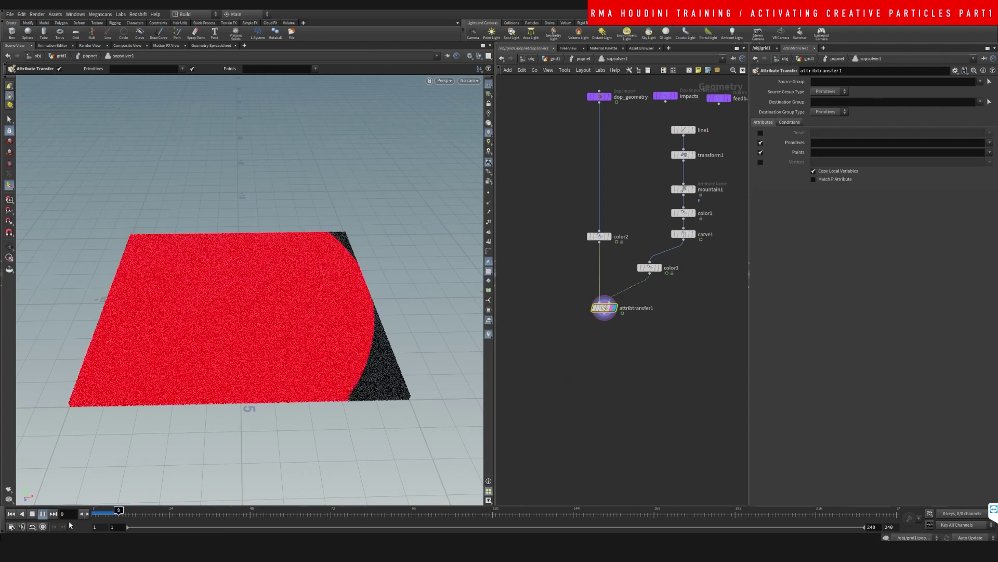
pyautogui.click(91, 510)
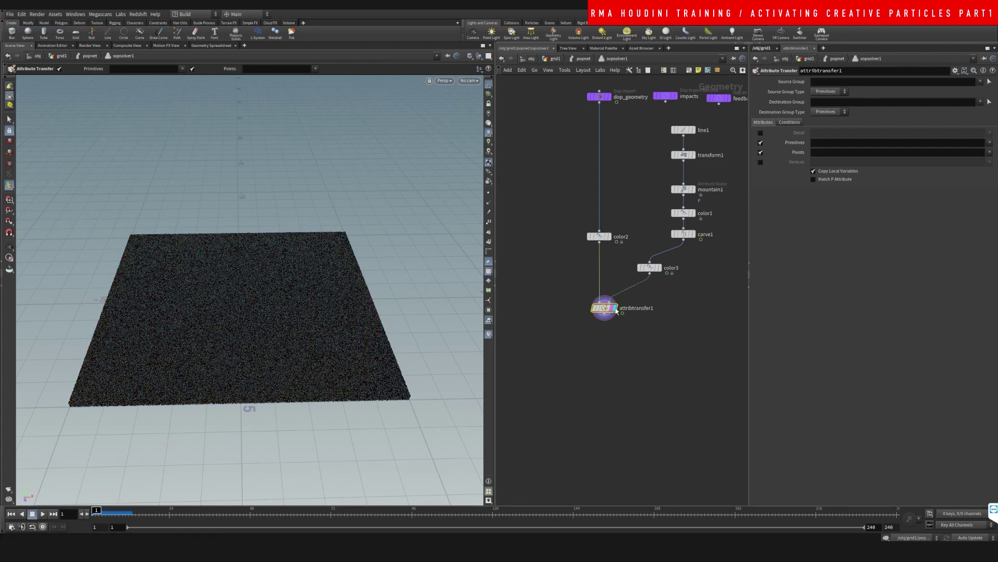
# - Limit the Attribute Transfer to the Cd point attribute, with primitives disabled, and set its distance threshold to 0.23
pyautogui.click(761, 142)
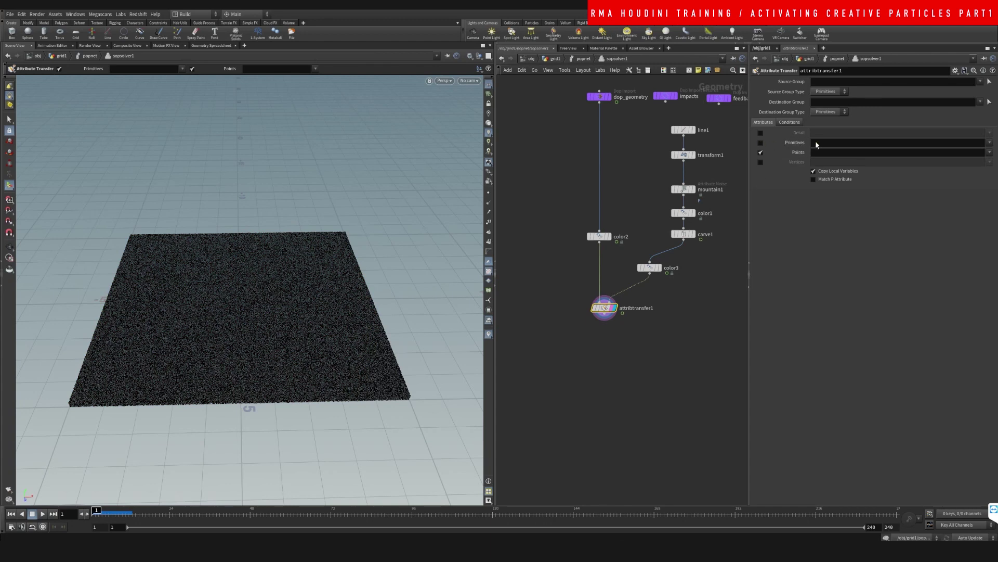
pyautogui.click(989, 151)
pyautogui.click(977, 165)
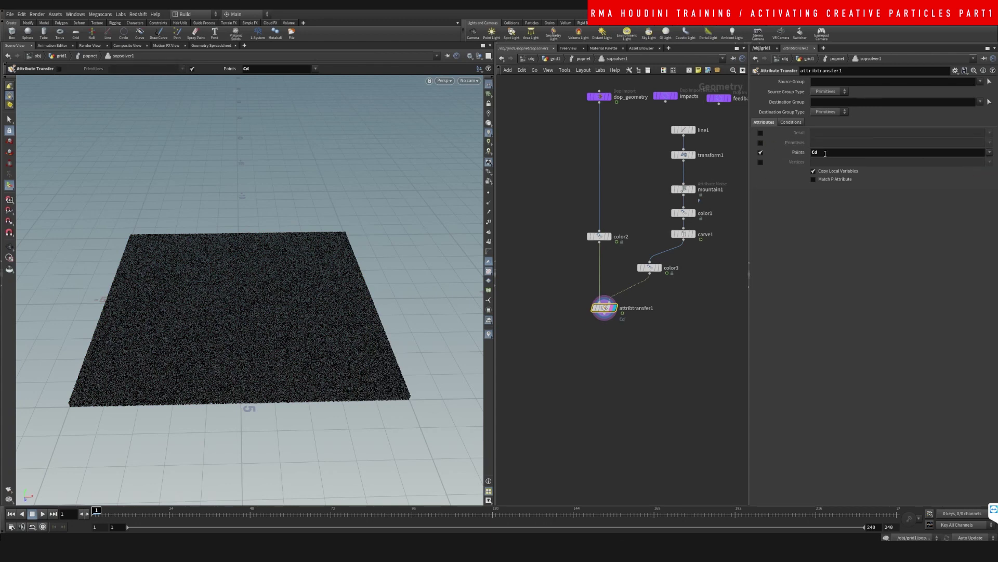
pyautogui.click(792, 121)
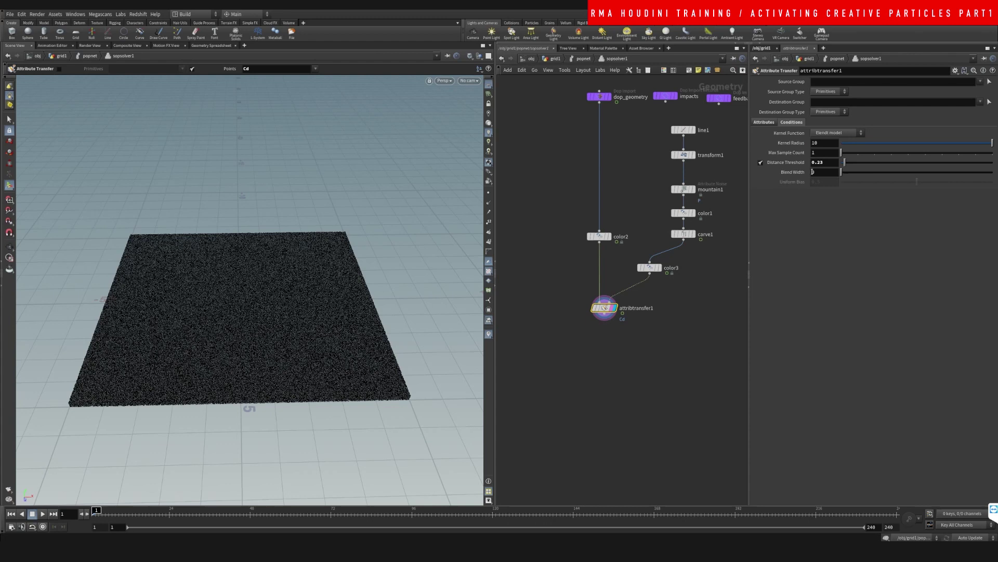
# - Preview the color spread from frame 1, and set the Attribute Transfer's distance threshold to 1.16 and blend width to 0.52
pyautogui.click(43, 513)
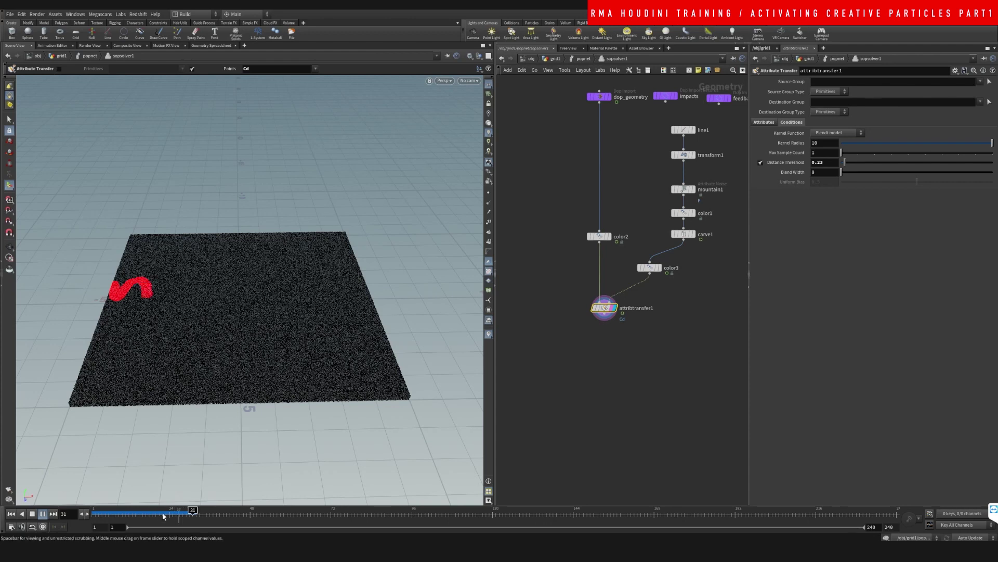
pyautogui.click(11, 513)
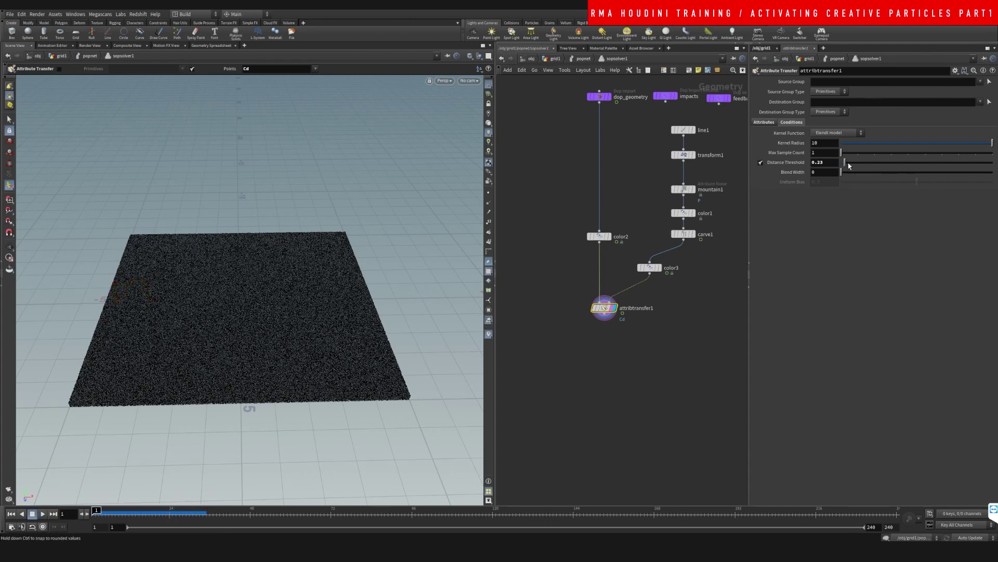
pyautogui.moveTo(845, 162); pyautogui.dragTo(854, 172)
pyautogui.moveTo(853, 162); pyautogui.dragTo(859, 163)
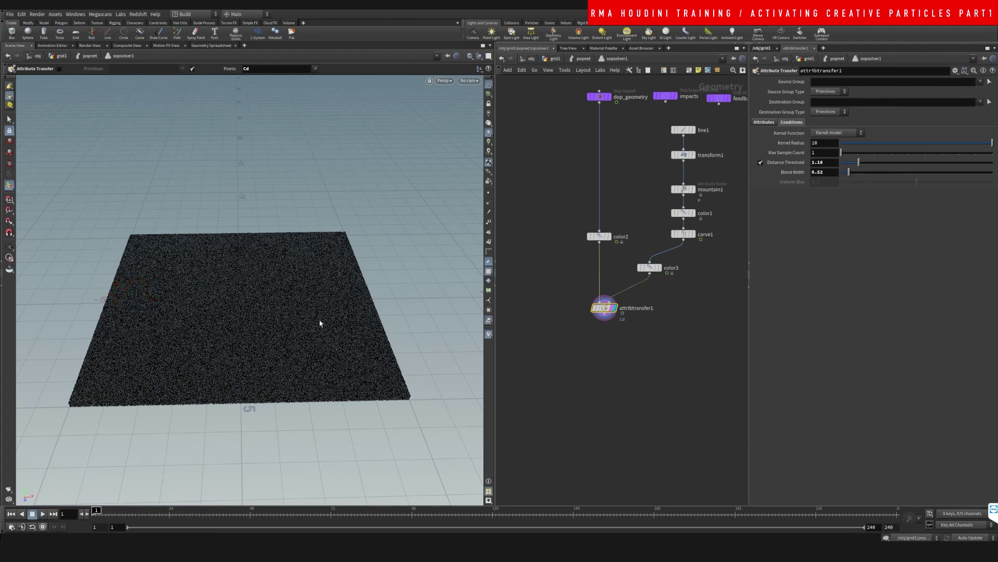
# - Preview the wider color spread, return to frame 1, and reduce the Attribute Transfer's distance threshold to 0.57
pyautogui.click(42, 514)
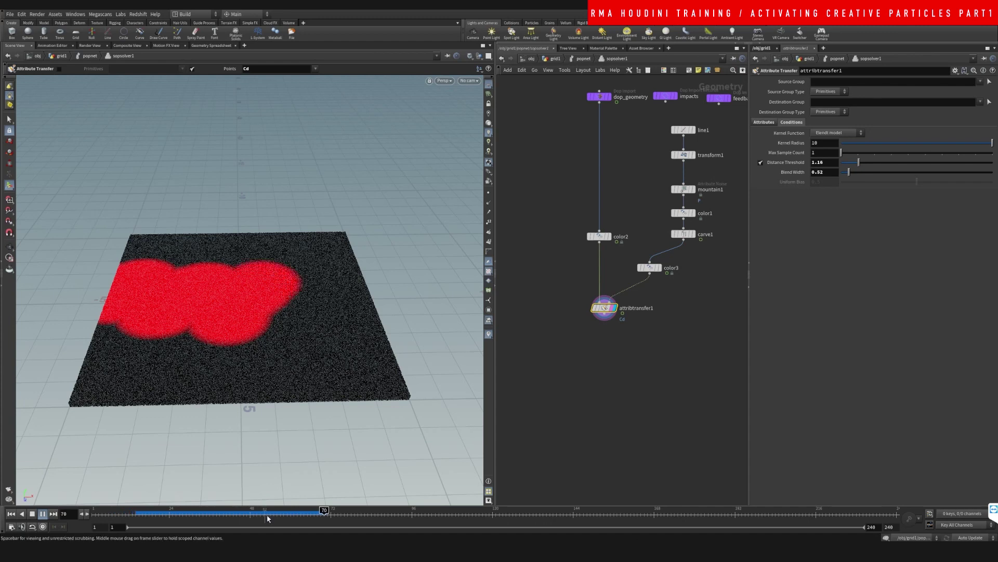
pyautogui.moveTo(257, 512)
pyautogui.mouseDown()
pyautogui.moveTo(208, 512)
pyautogui.moveTo(309, 513)
pyautogui.moveTo(239, 512)
pyautogui.mouseUp()
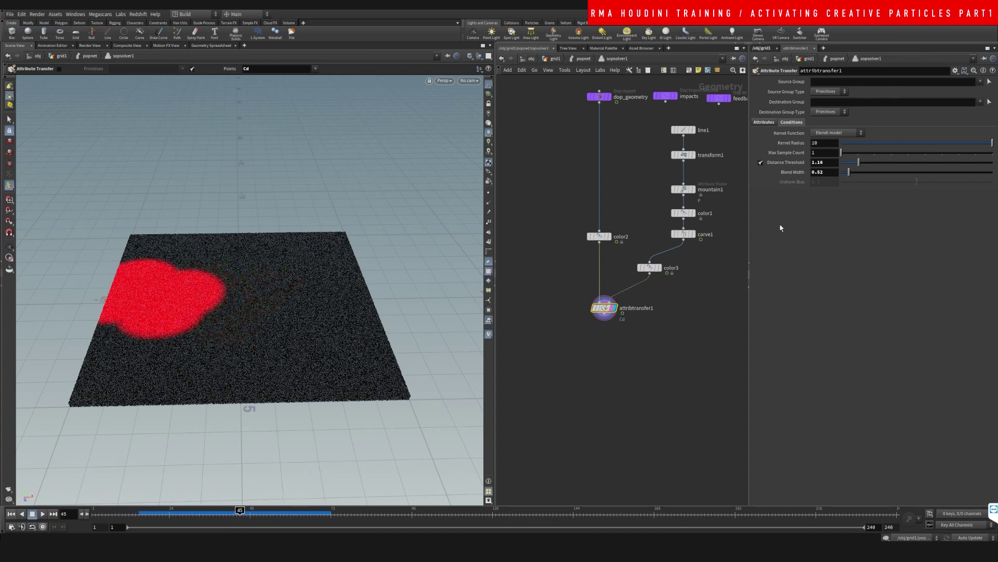
pyautogui.hotkey('ctrl', 'Up')
pyautogui.moveTo(853, 165); pyautogui.dragTo(850, 167)
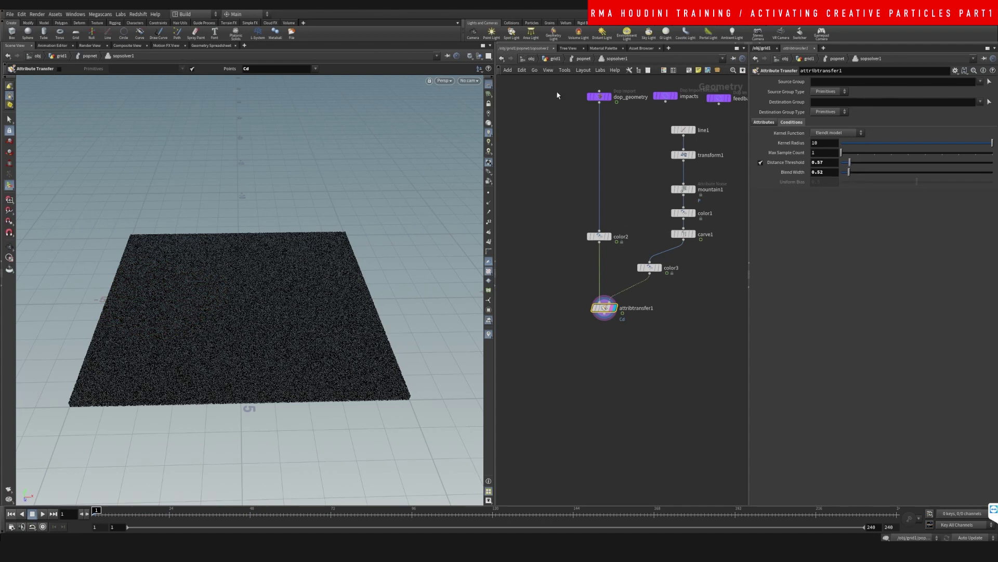
# - Return to the POP network level and move the merge node up closer to its two inputs
pyautogui.click(579, 58)
pyautogui.moveTo(618, 360); pyautogui.dragTo(632, 282, button='middle')
pyautogui.moveTo(605, 200); pyautogui.dragTo(604, 172)
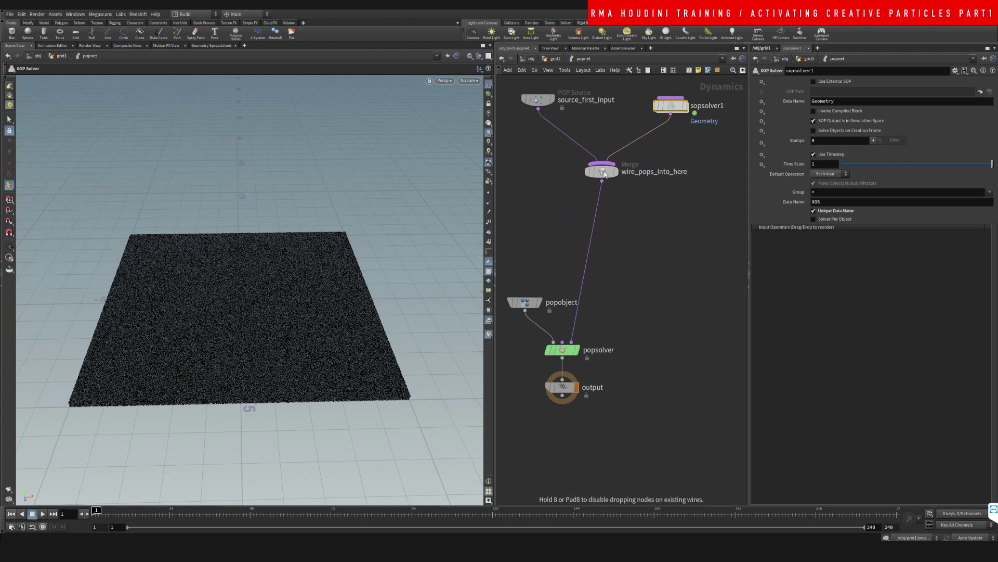
# - Play the simulation, go to frame 36 to inspect the spread, and save the scene file
pyautogui.click(45, 514)
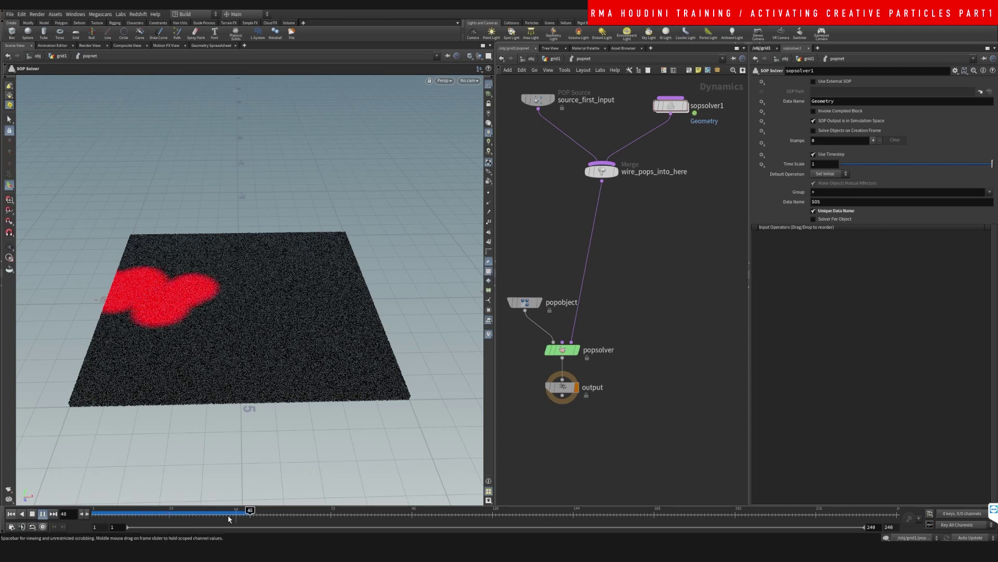
pyautogui.click(210, 513)
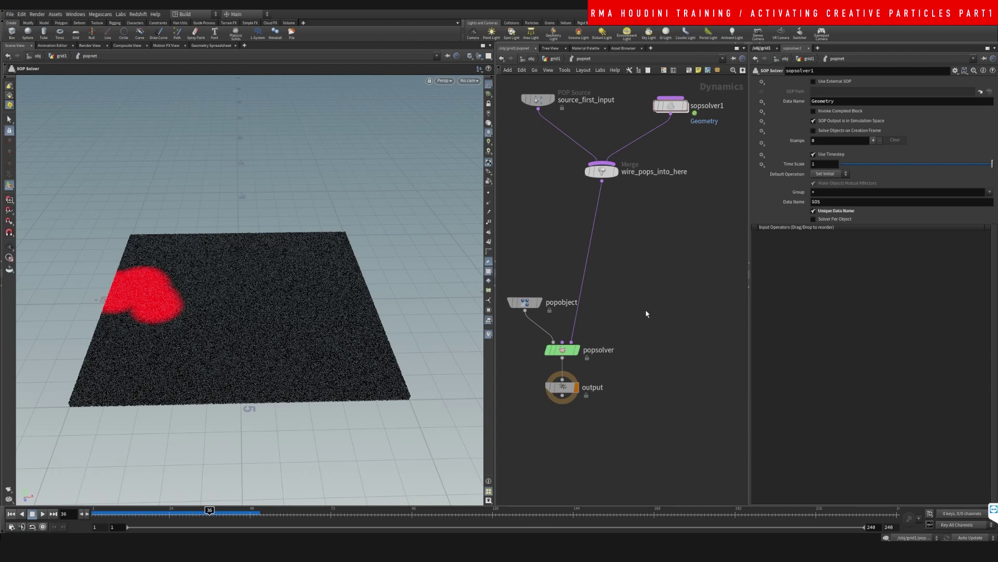
pyautogui.hotkey('ctrl', 's')
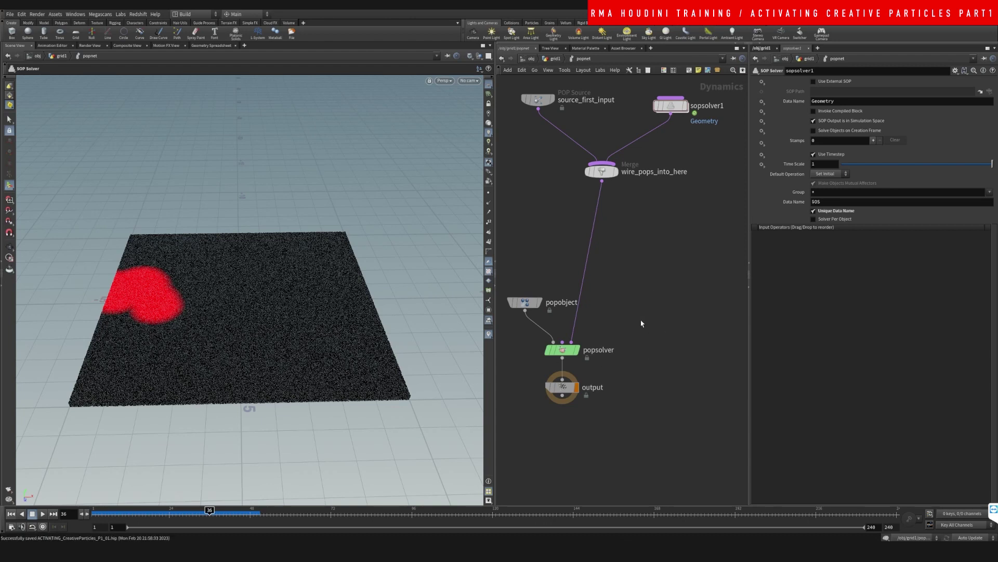
# - Insert a POP Wind node between the wire_pops_into_here merge and the popsolver, offset to the side, and show its parameters
pyautogui.press('Tab')
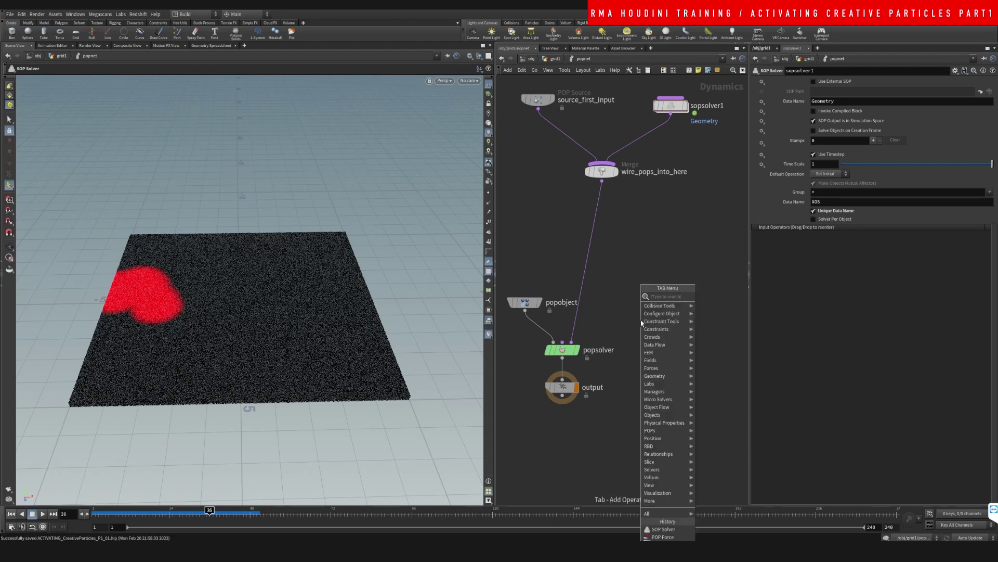
pyautogui.write('pofo')
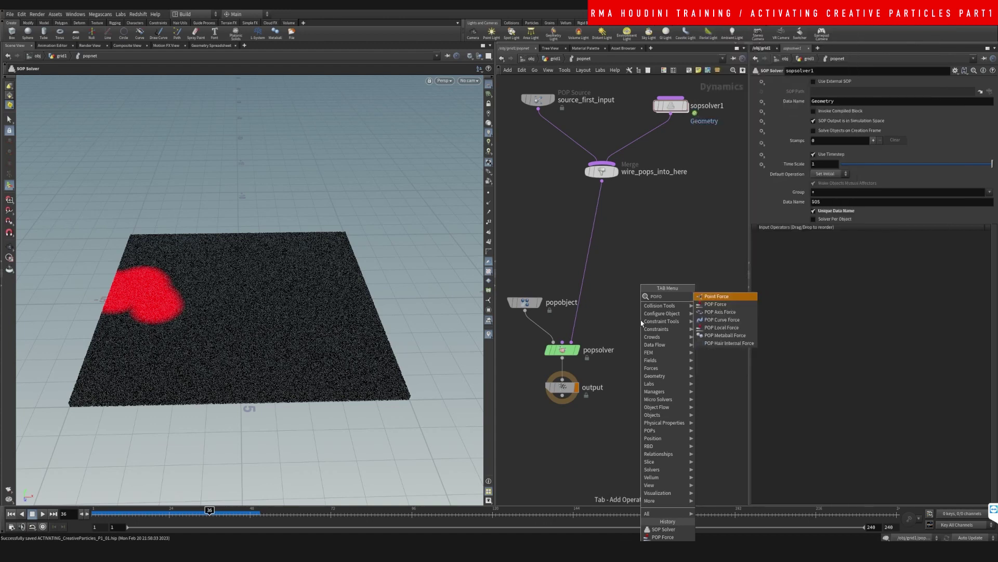
pyautogui.press('BackSpace')
pyautogui.press('BackSpace')
pyautogui.write('pwin')
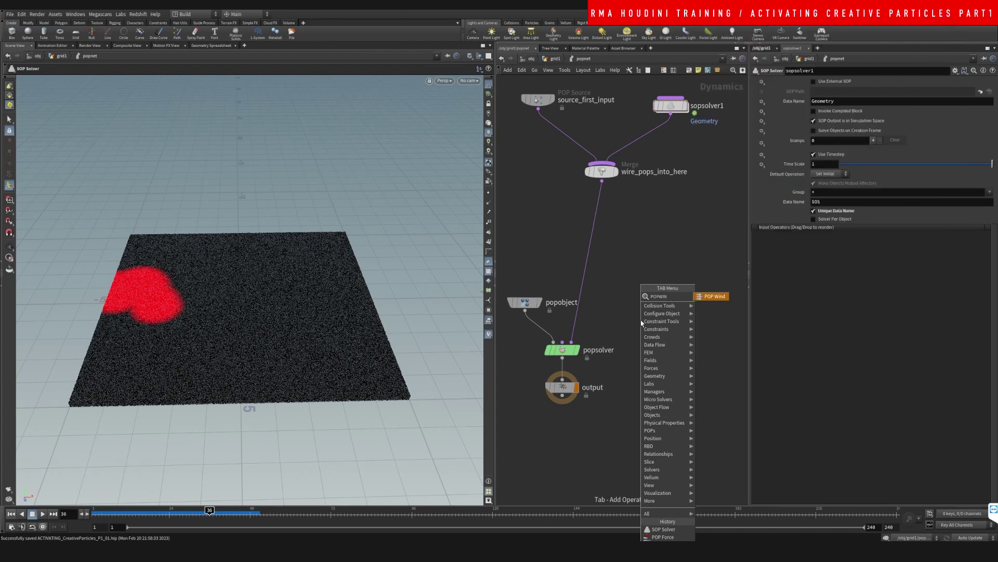
pyautogui.press('Return')
pyautogui.click(595, 212)
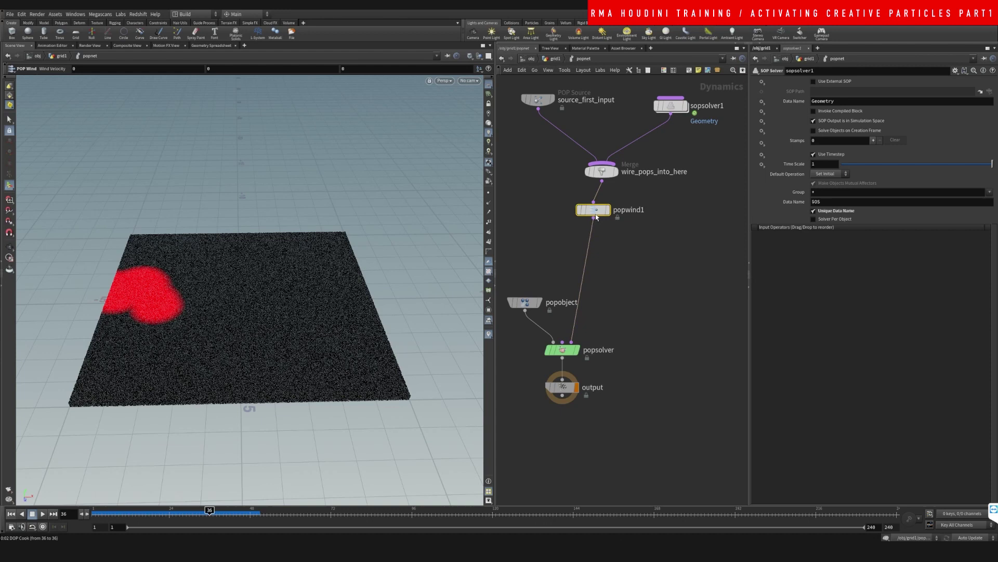
pyautogui.moveTo(595, 215); pyautogui.dragTo(634, 235)
pyautogui.moveTo(578, 208); pyautogui.dragTo(705, 270)
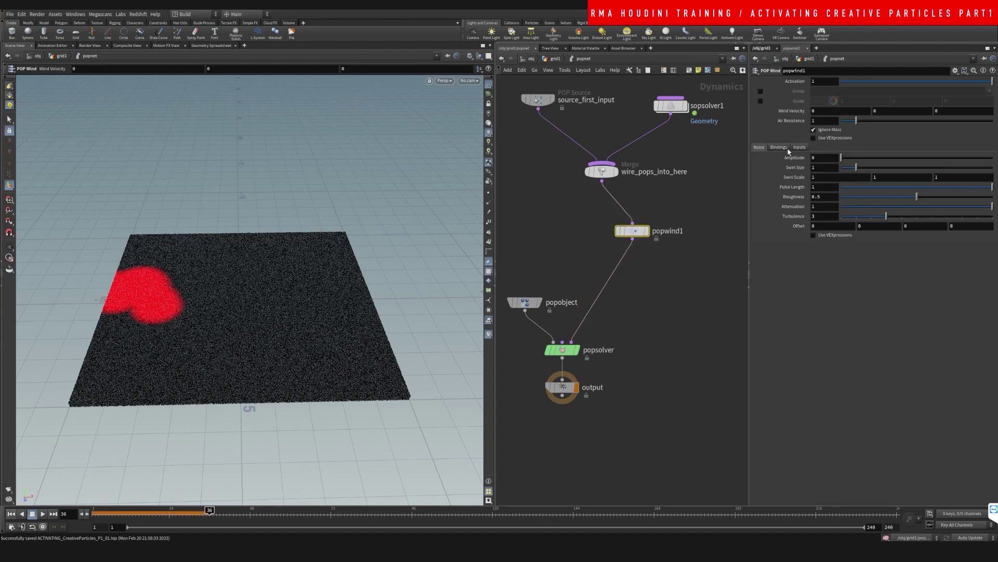
pyautogui.click(844, 139)
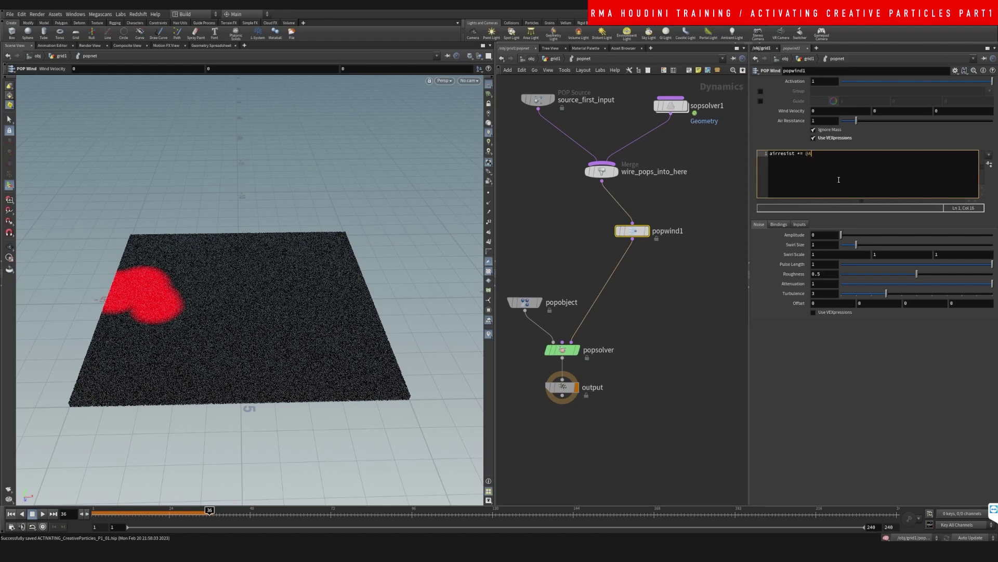
pyautogui.write('.r;')
pyautogui.hotkey('ctrl', 'Return')
pyautogui.click(658, 323)
pyautogui.moveTo(883, 112); pyautogui.dragTo(821, 113)
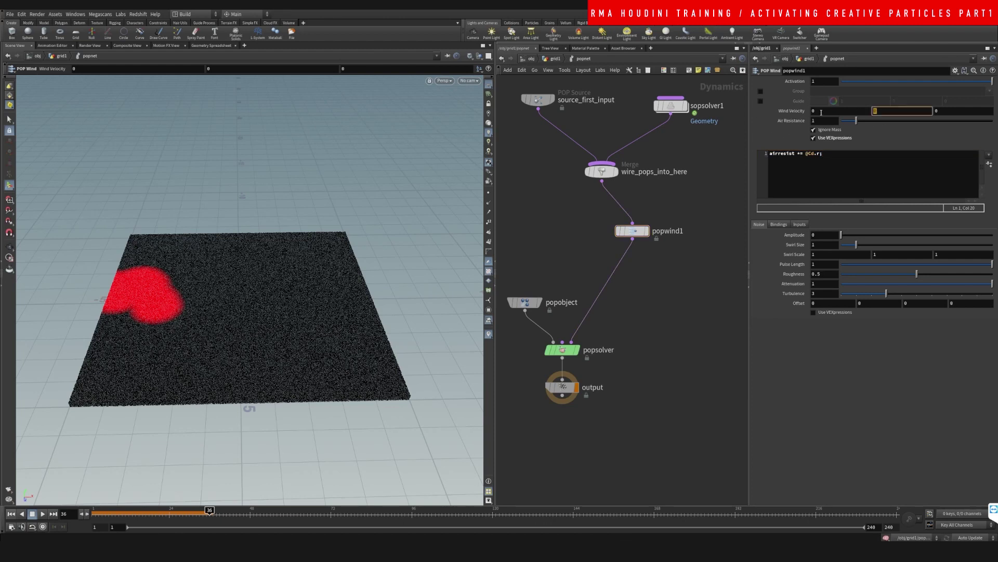
pyautogui.write('1')
pyautogui.press('Return')
# - Play the wind simulation, inspect frame 70, return to frame 1, and move the POP Wind node up closer to the merge
pyautogui.click(45, 514)
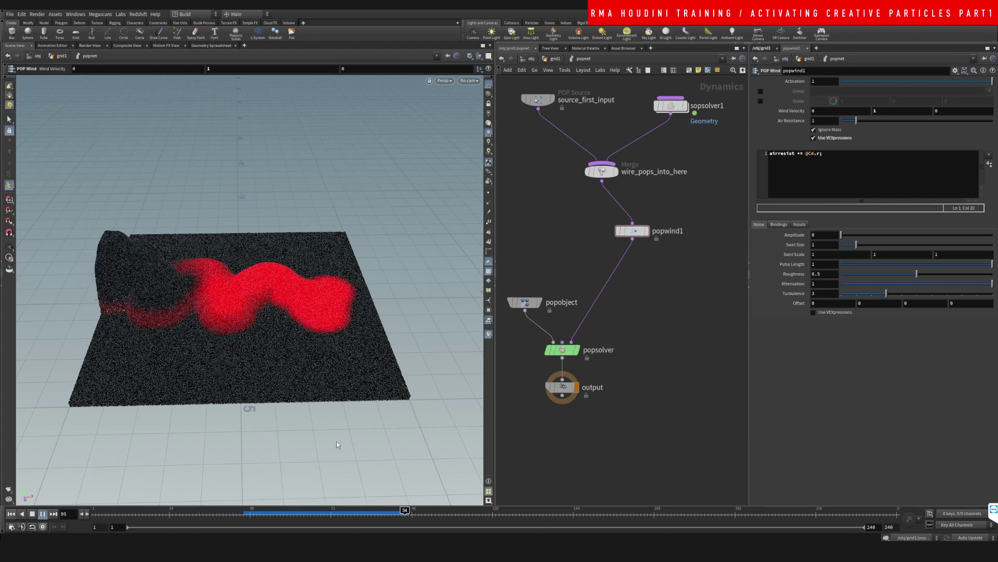
pyautogui.moveTo(356, 517)
pyautogui.mouseDown()
pyautogui.moveTo(328, 514)
pyautogui.moveTo(417, 502)
pyautogui.moveTo(322, 491)
pyautogui.mouseUp()
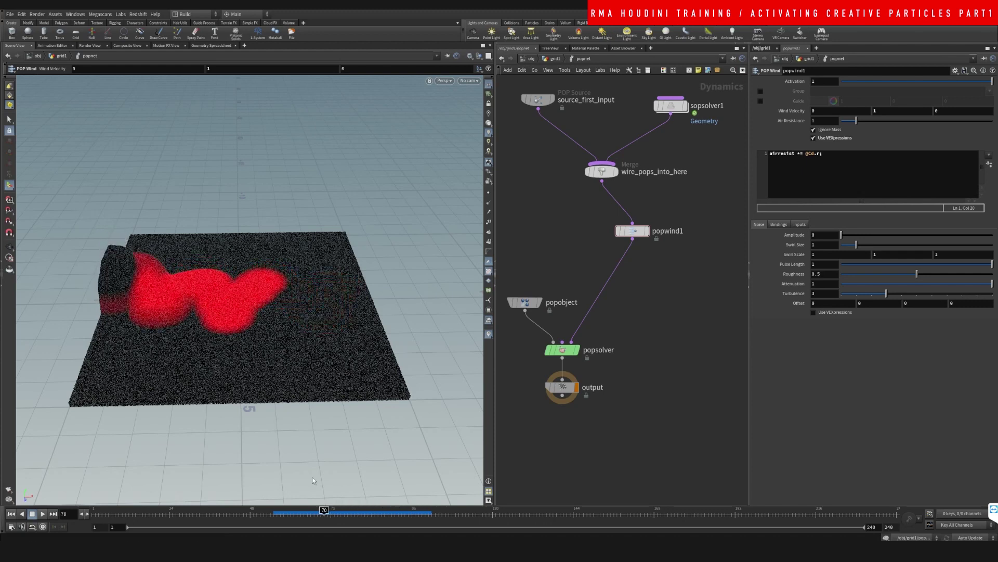
pyautogui.hotkey('ctrl', 'Up')
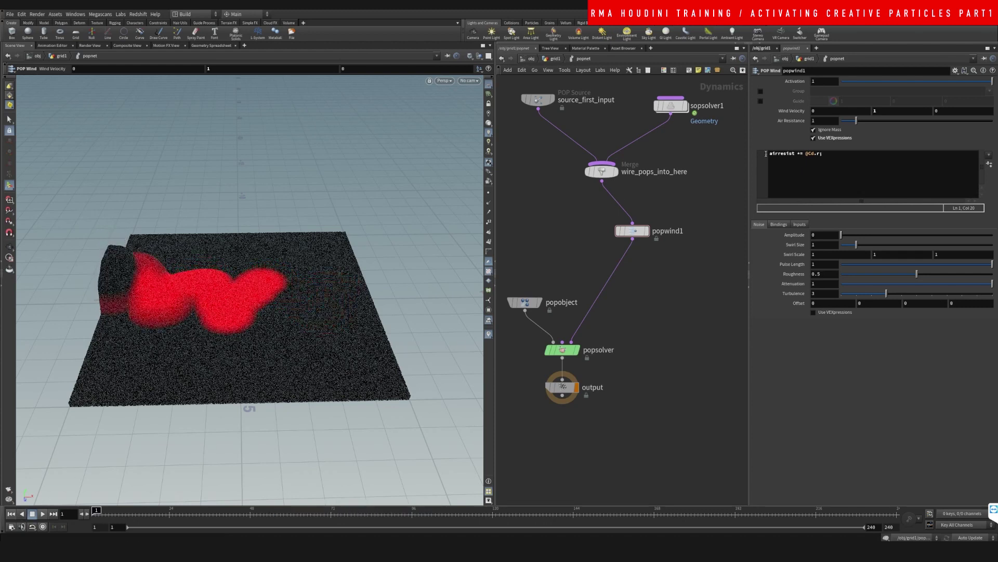
pyautogui.click(841, 172)
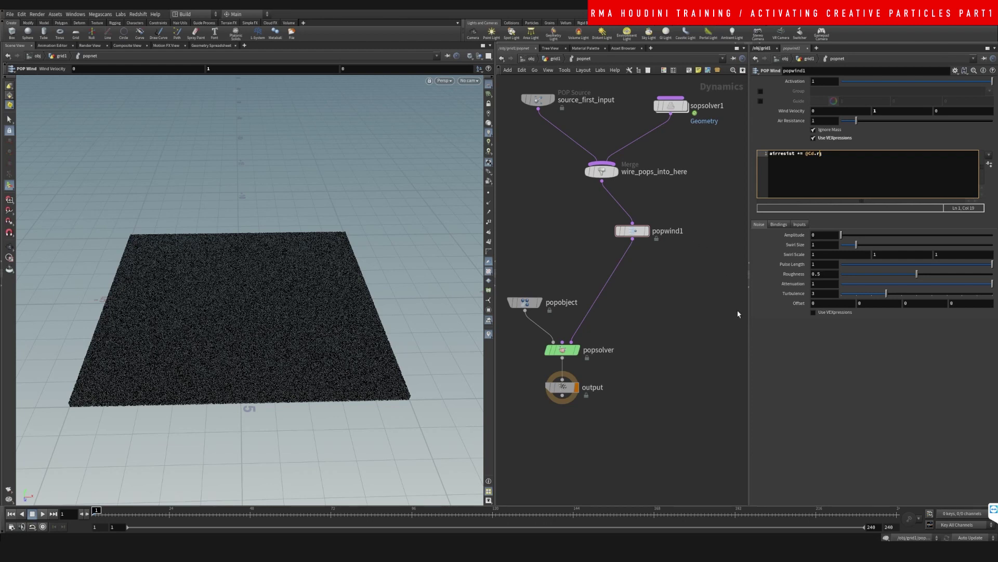
pyautogui.moveTo(633, 231); pyautogui.dragTo(631, 218)
pyautogui.press('Tab')
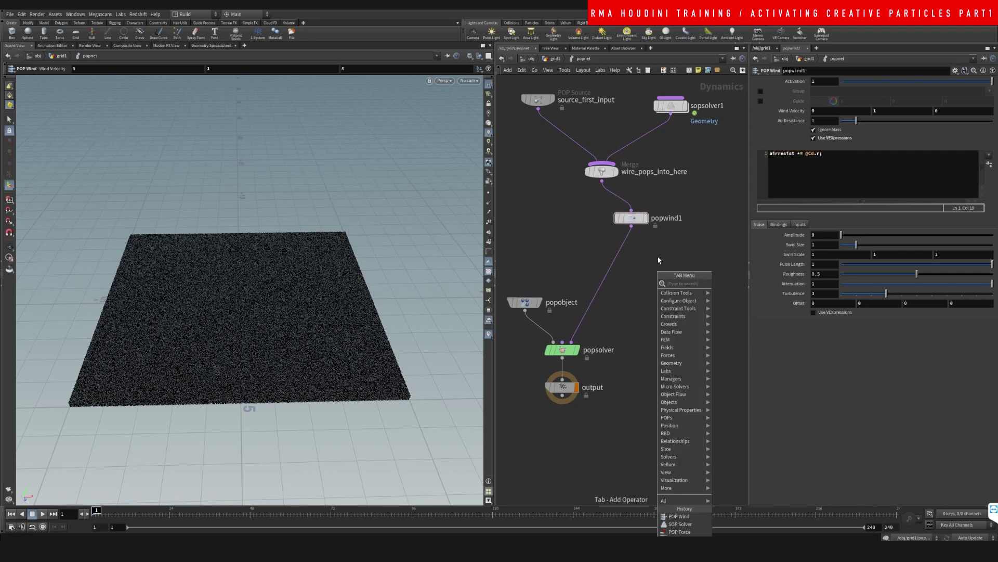
pyautogui.write('popfor')
pyautogui.press('Return')
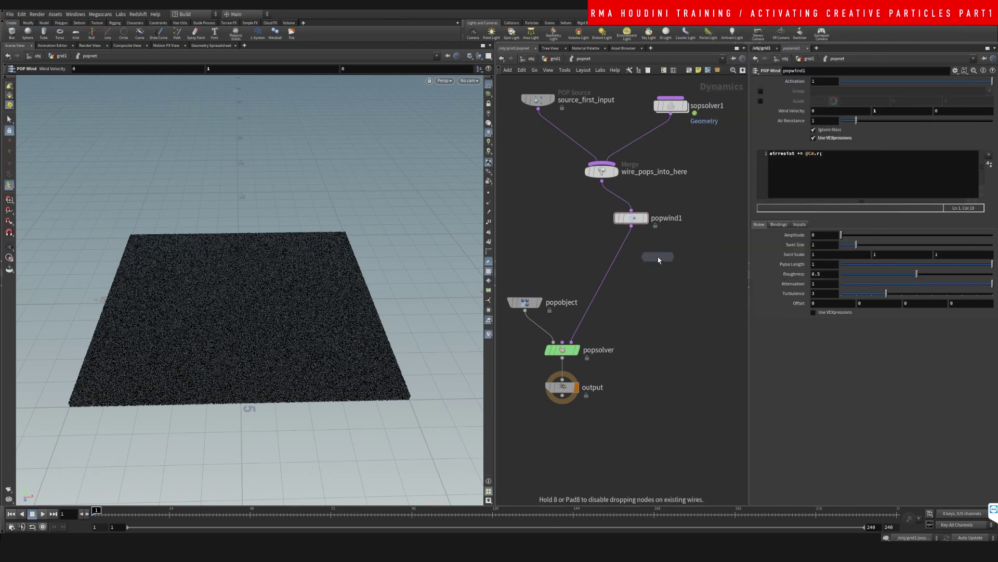
pyautogui.click(630, 258)
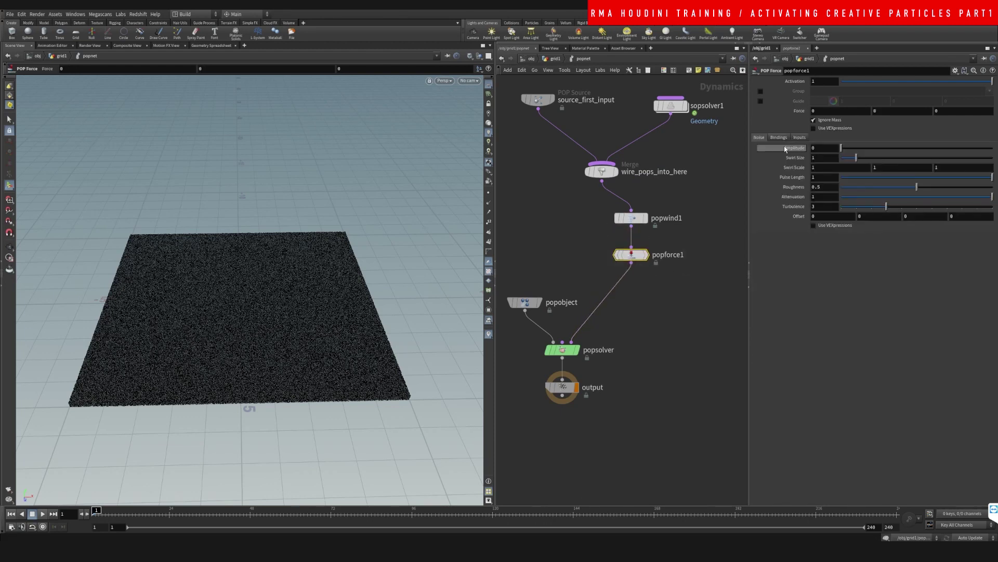
pyautogui.moveTo(842, 148)
pyautogui.mouseDown()
pyautogui.moveTo(865, 151)
pyautogui.moveTo(849, 159)
pyautogui.mouseUp()
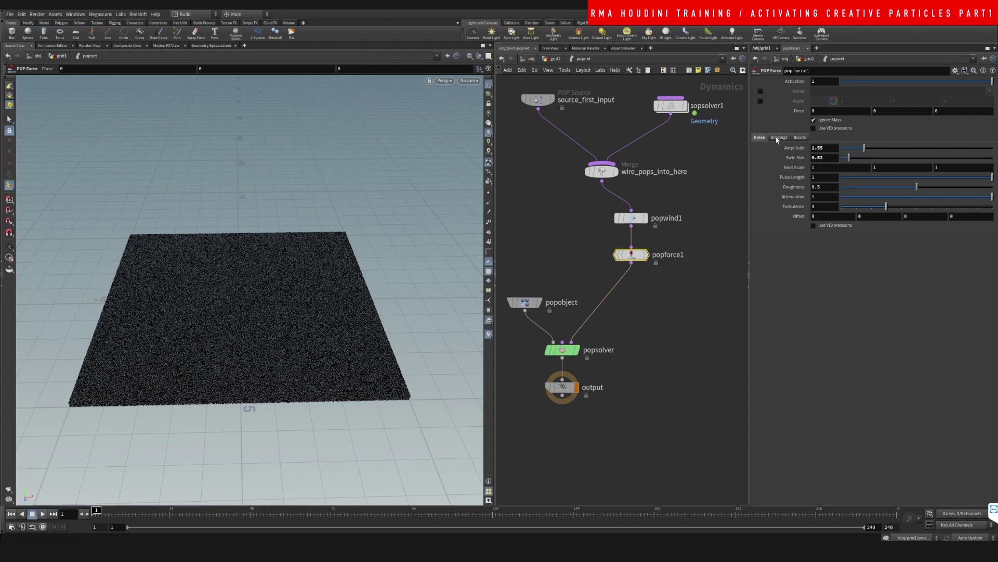
pyautogui.click(833, 129)
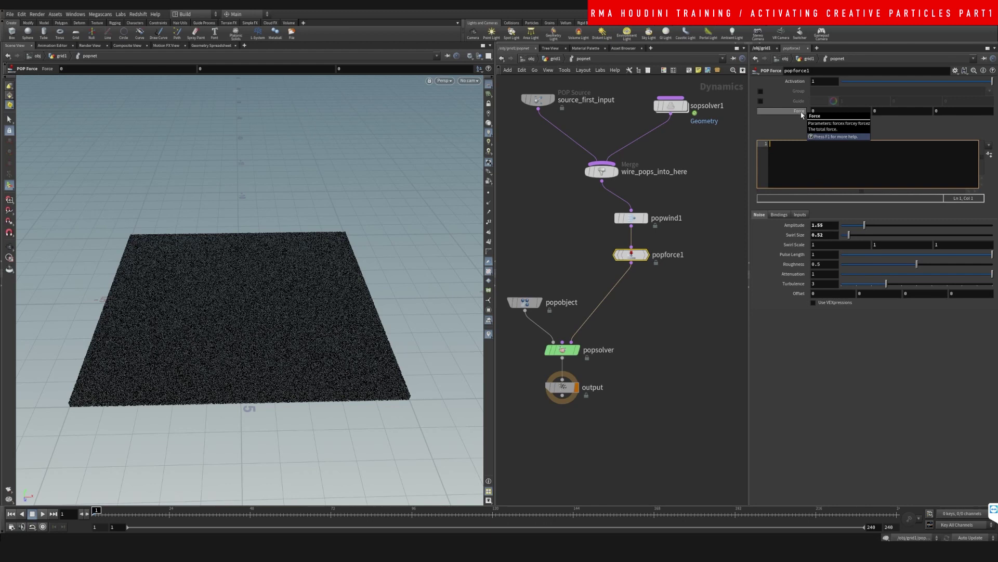
pyautogui.moveTo(683, 240); pyautogui.dragTo(626, 275)
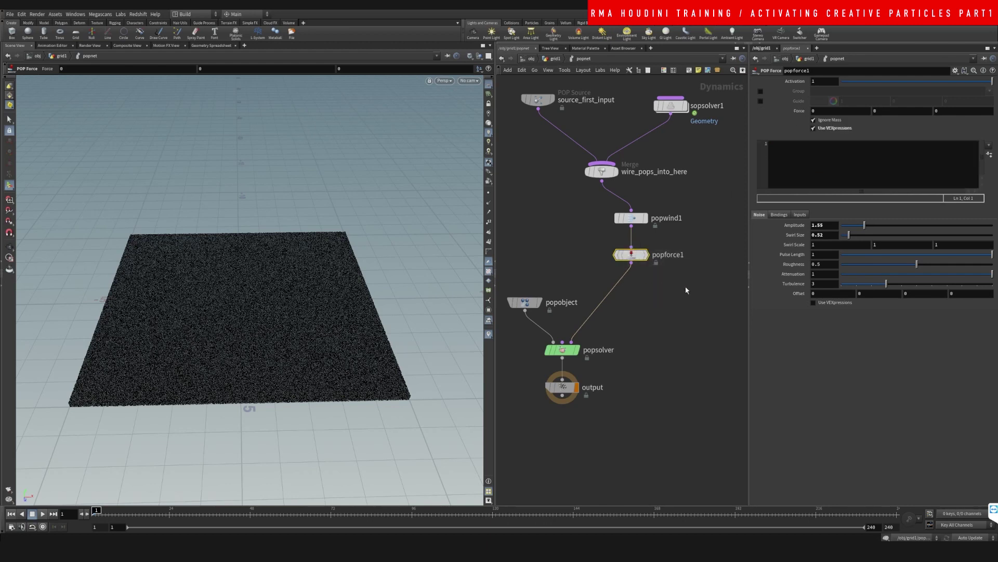
pyautogui.press('Delete')
pyautogui.click(639, 219)
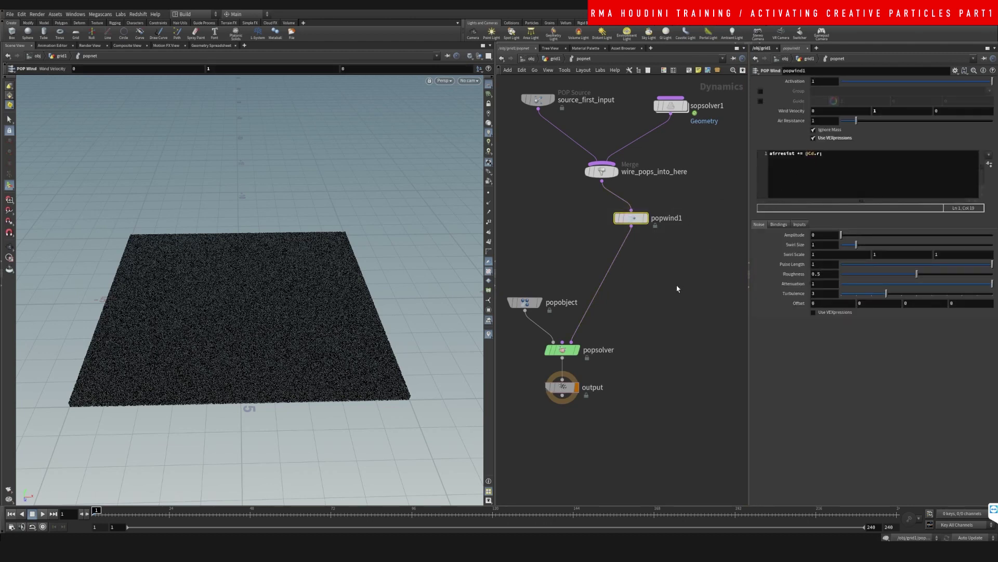
pyautogui.hotkey('ctrl', 'z')
pyautogui.click(815, 193)
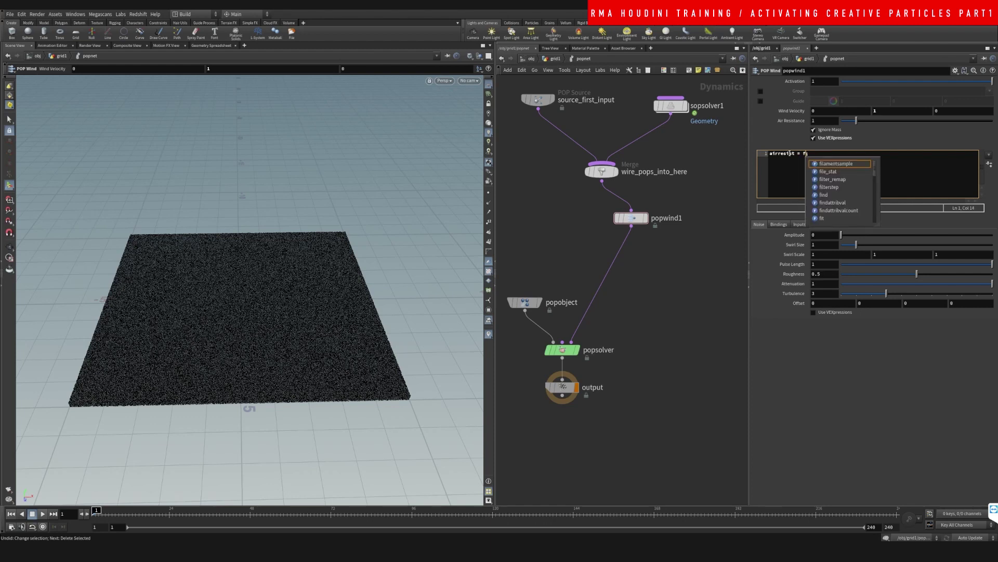
pyautogui.write('t01(rand')
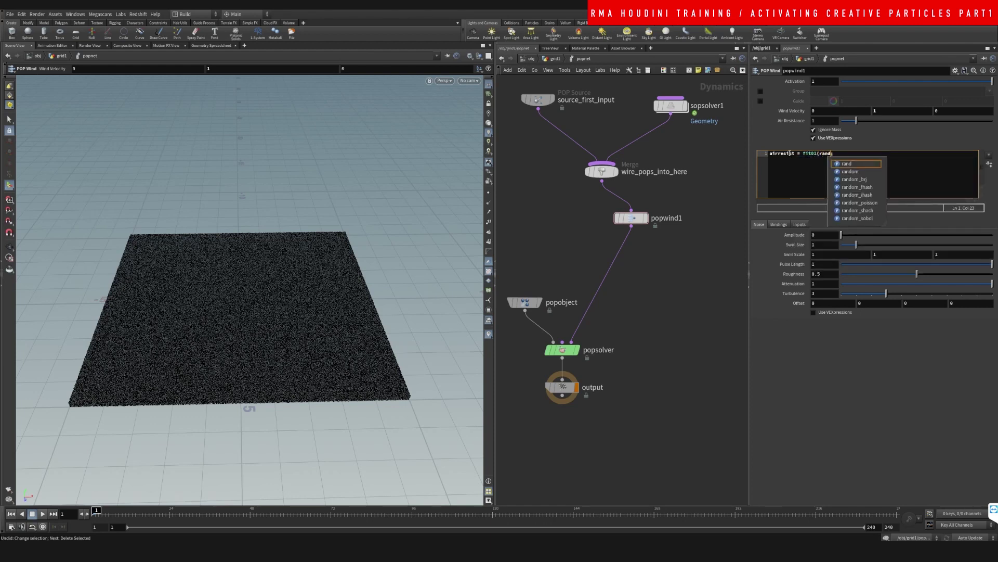
pyautogui.write('(@ptnum),.1,2)*@Cd.r')
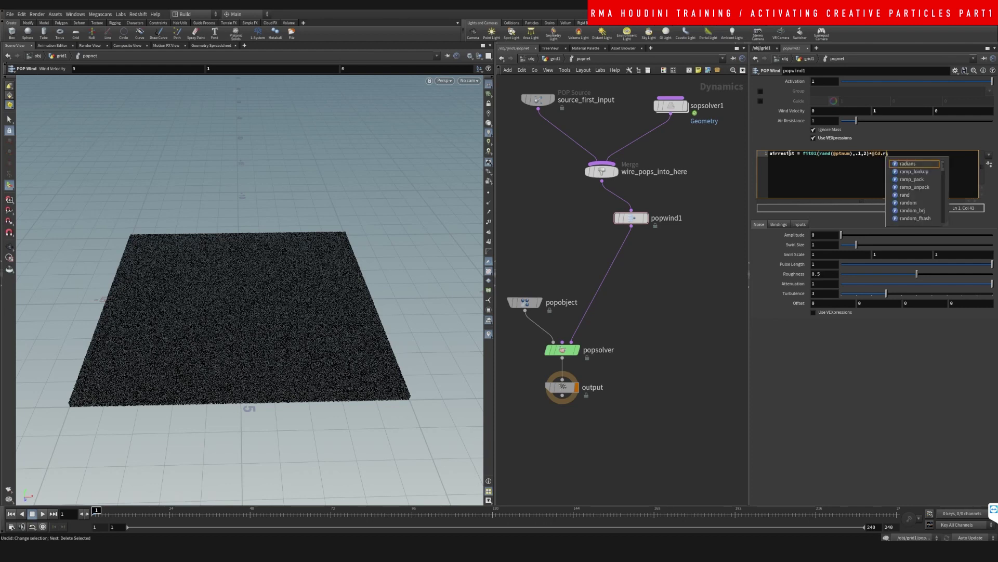
pyautogui.press('Escape')
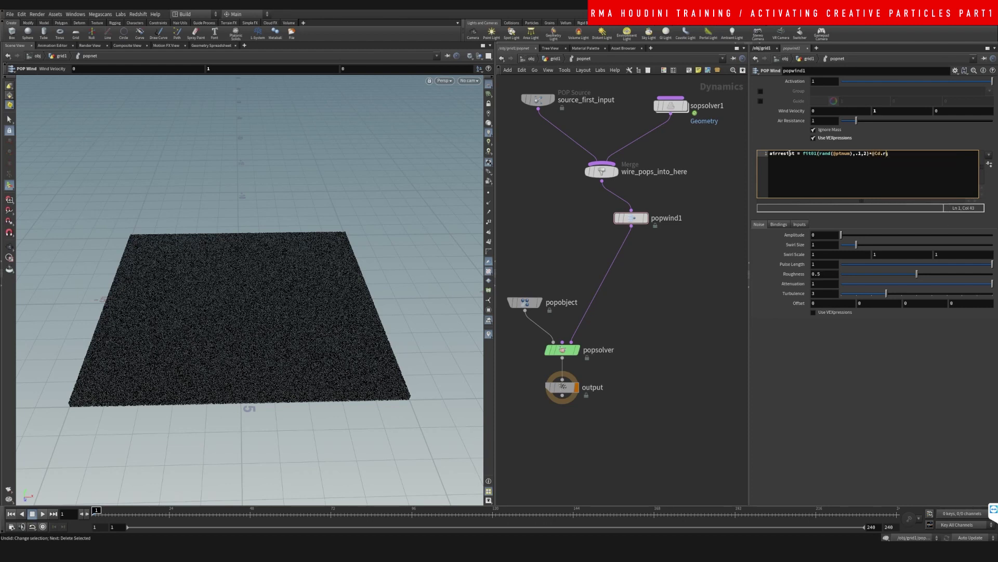
# - Play the simulation with randomized air resistance, examine the rising particles at frame 87, and return to frame 1
pyautogui.click(43, 514)
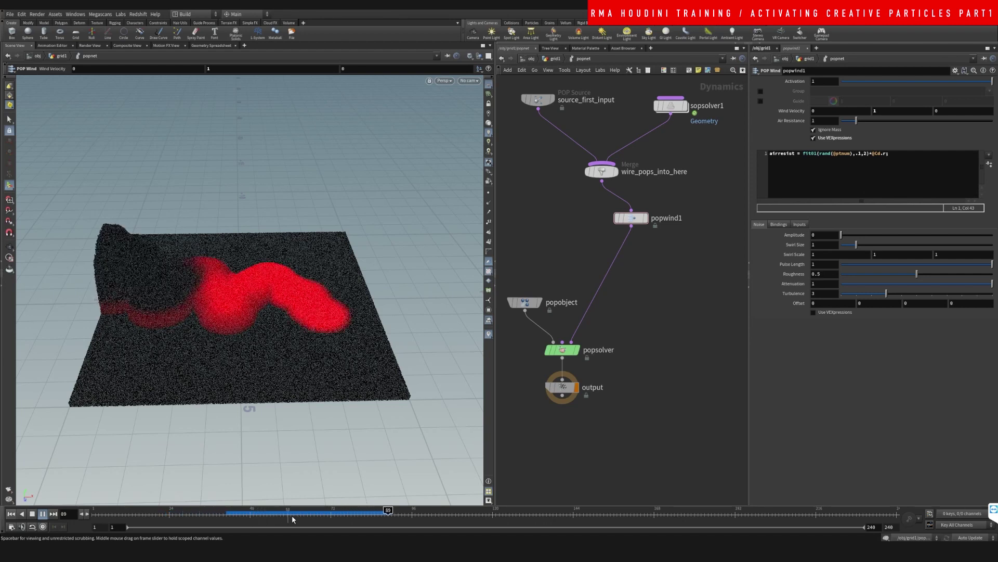
pyautogui.moveTo(292, 518); pyautogui.dragTo(381, 510)
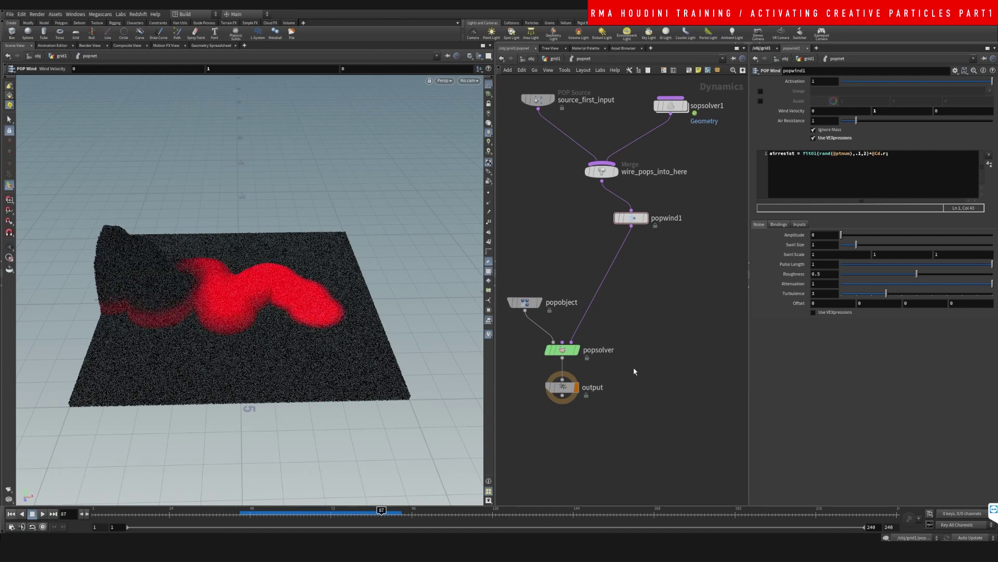
pyautogui.hotkey('ctrl', 'Up')
pyautogui.keyDown('alt'); pyautogui.moveTo(264, 307); pyautogui.dragTo(260, 289); pyautogui.keyUp('alt')
pyautogui.keyDown('alt'); pyautogui.moveTo(246, 282); pyautogui.dragTo(271, 270, button='right'); pyautogui.keyUp('alt')
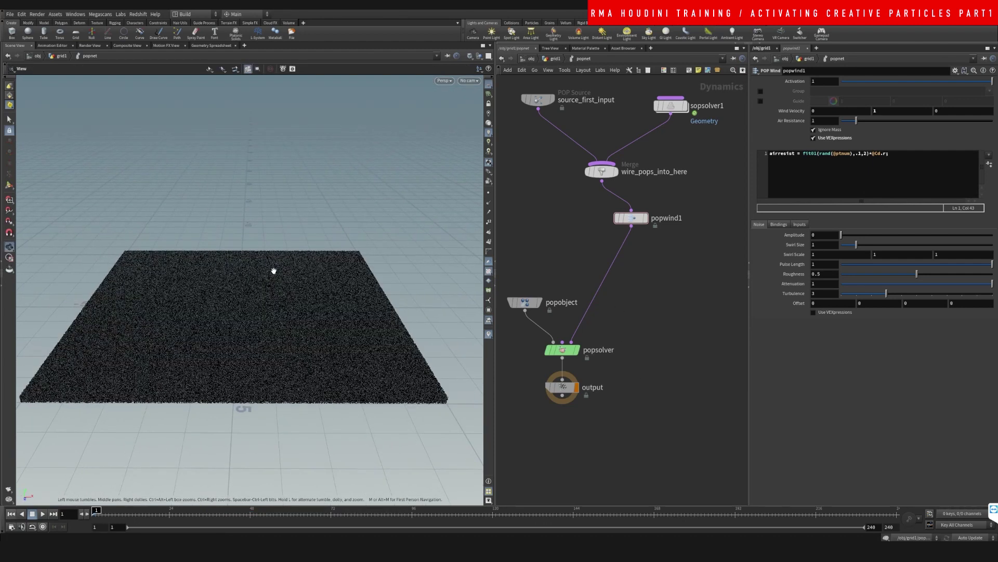
pyautogui.press('Return')
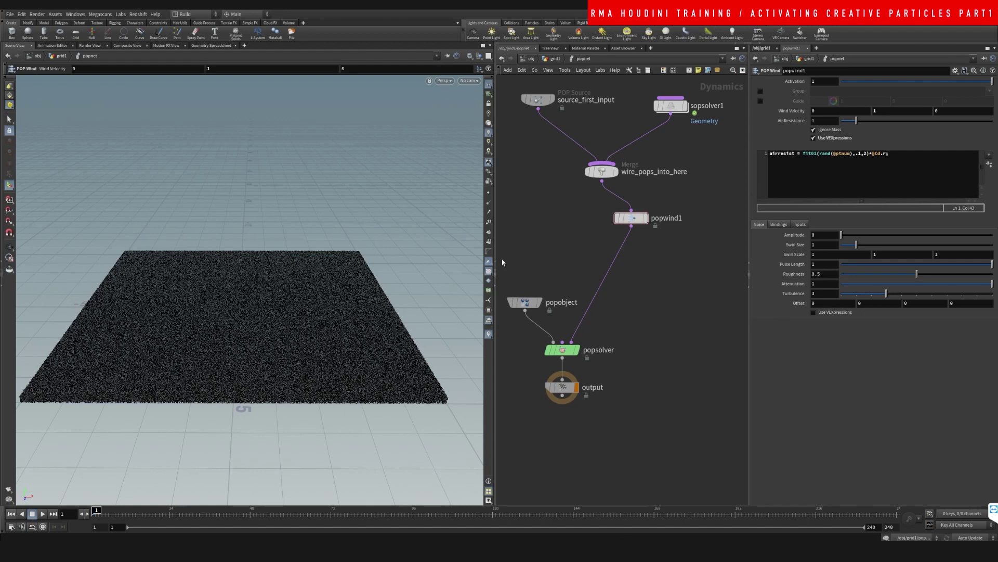
# - Return to the grid1 geometry level and shorten the grid node's depth to about two thirds with its viewport handle
pyautogui.click(555, 59)
pyautogui.moveTo(649, 206); pyautogui.dragTo(639, 216, button='middle')
pyautogui.click(567, 175)
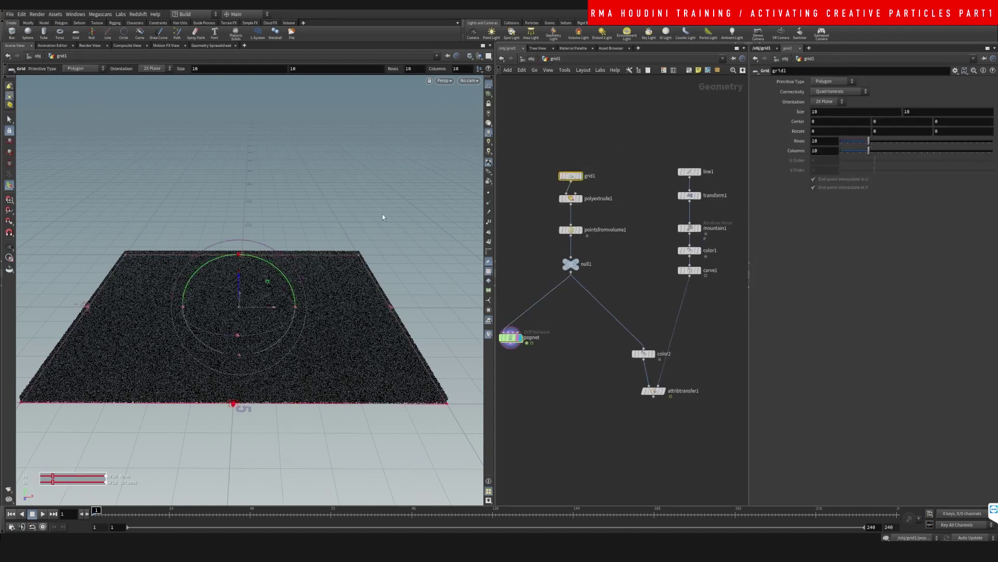
pyautogui.moveTo(232, 278); pyautogui.dragTo(267, 343)
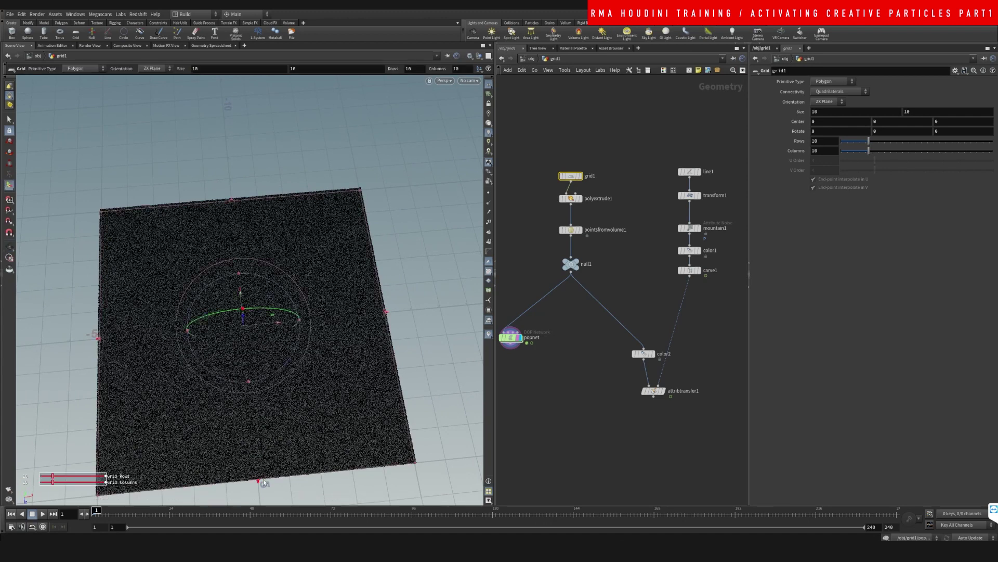
pyautogui.moveTo(258, 481); pyautogui.dragTo(247, 253)
# - Set the point separation of the Points from Volume node to .03
pyautogui.click(571, 229)
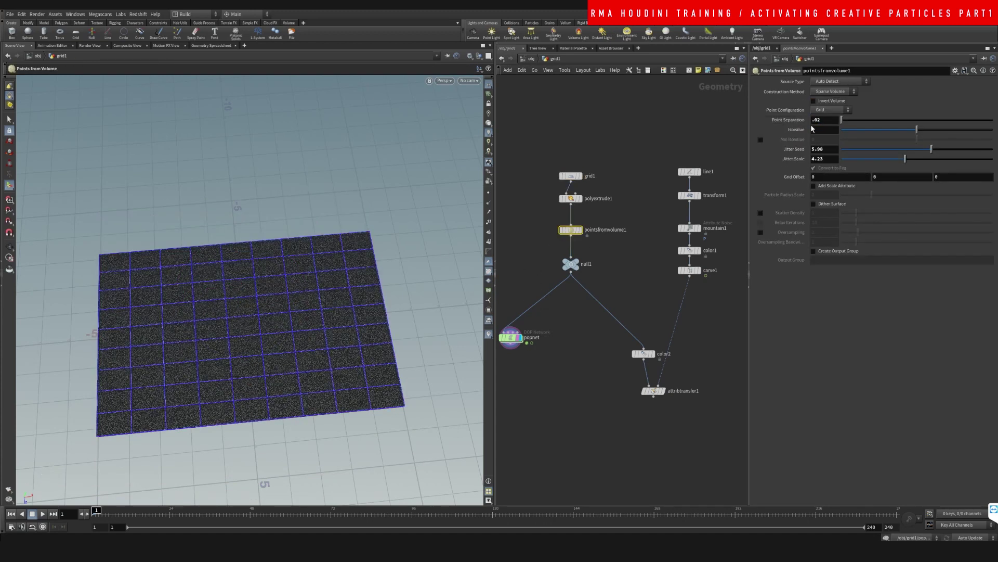
pyautogui.click(639, 288)
pyautogui.moveTo(640, 288); pyautogui.dragTo(635, 254, button='middle')
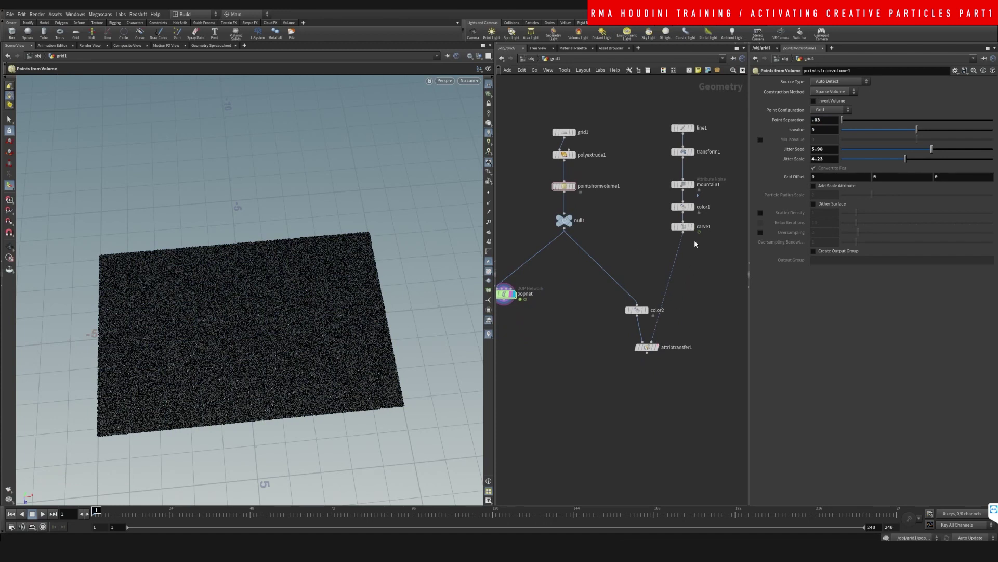
# - Display the carve node's line at frame 81 from a low angle, and move the carve node slightly further below color1
pyautogui.click(691, 227)
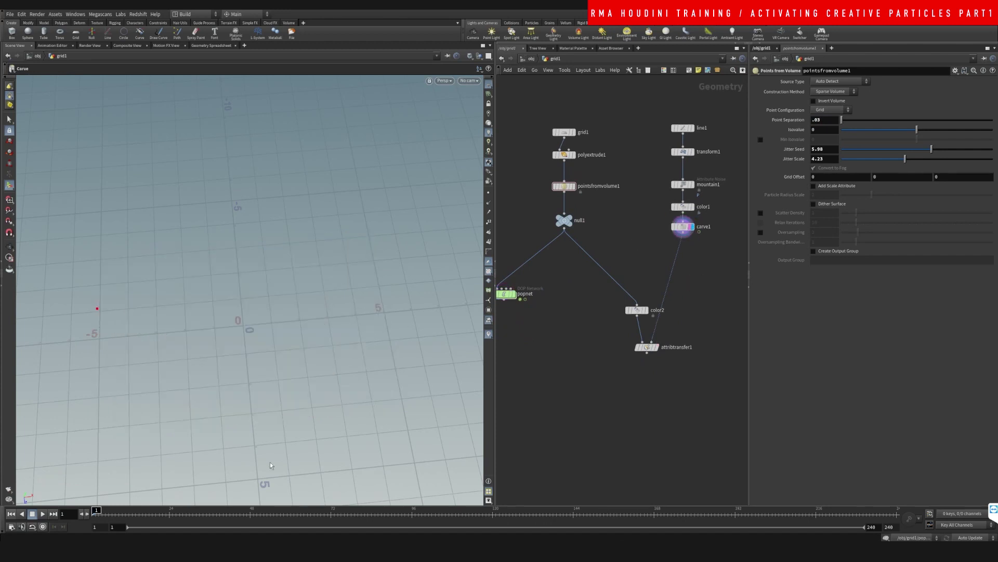
pyautogui.moveTo(110, 512); pyautogui.dragTo(360, 512)
pyautogui.press('space')
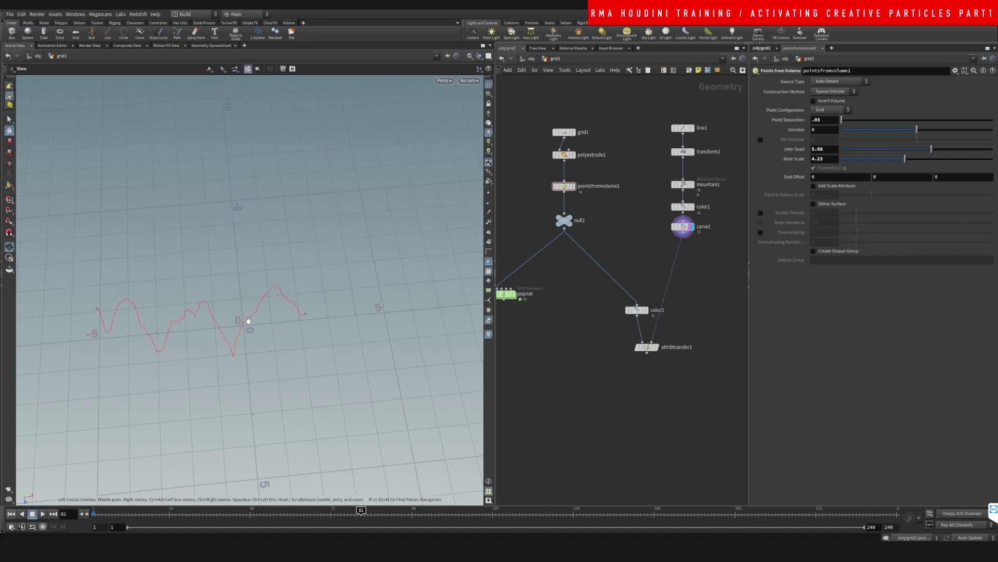
pyautogui.moveTo(248, 320); pyautogui.dragTo(245, 236)
pyautogui.press('Return')
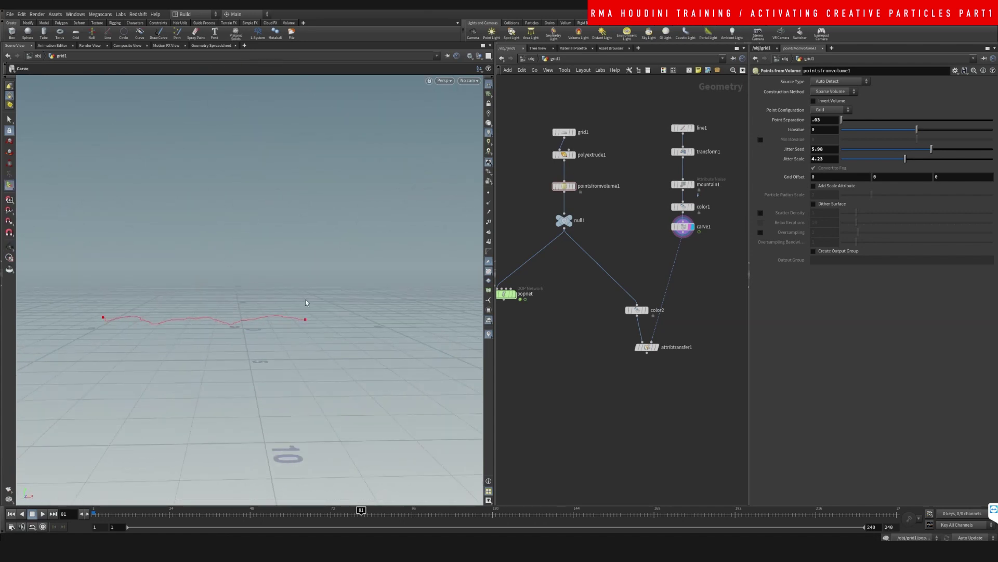
pyautogui.moveTo(686, 259); pyautogui.dragTo(653, 263, button='middle')
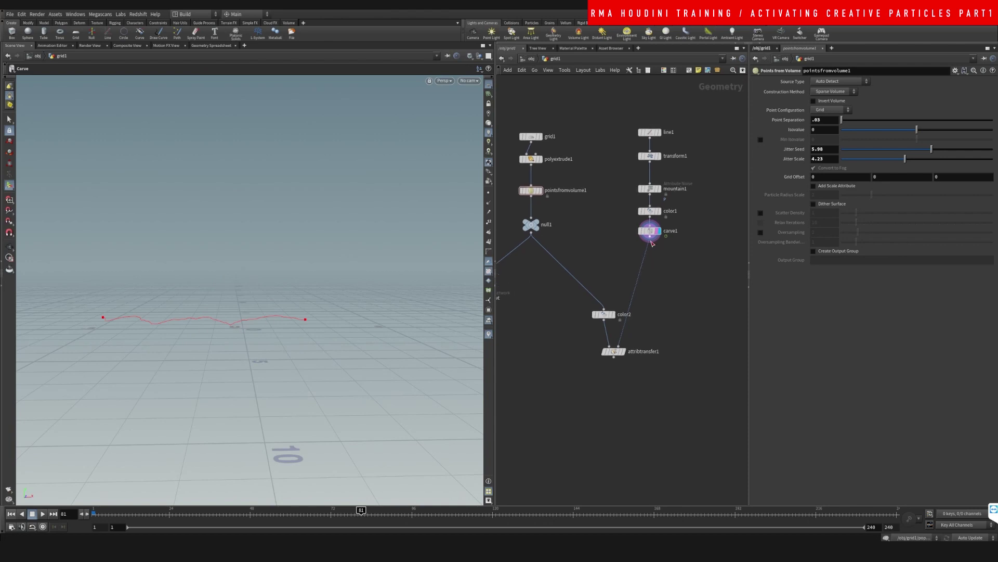
pyautogui.moveTo(653, 231); pyautogui.dragTo(653, 236)
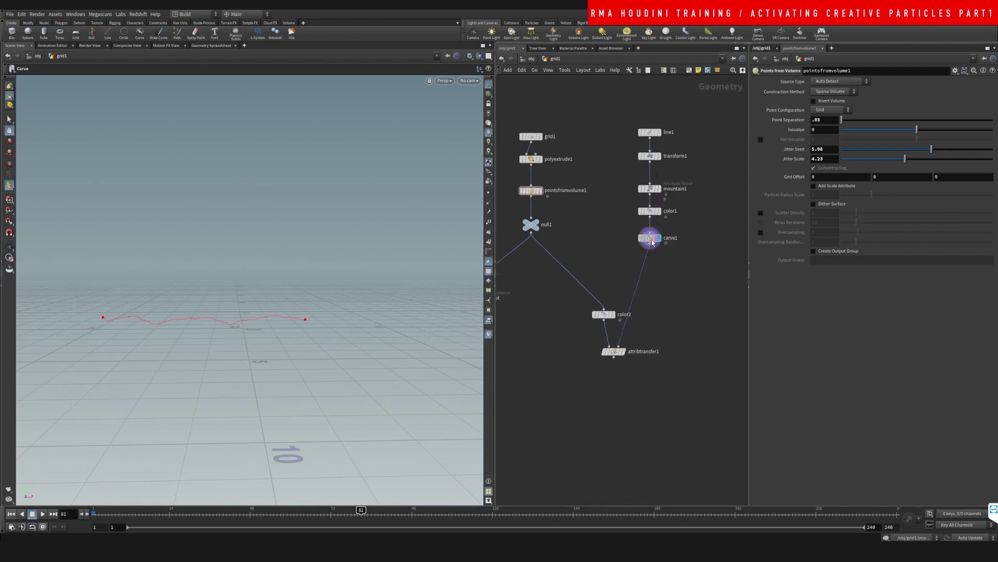
# - Duplicate the mountain1 node and insert the copy between color1 and carve1
pyautogui.moveTo(653, 238); pyautogui.dragTo(652, 248)
pyautogui.keyDown('alt'); pyautogui.moveTo(657, 187); pyautogui.dragTo(670, 229); pyautogui.keyUp('alt')
pyautogui.click(670, 232)
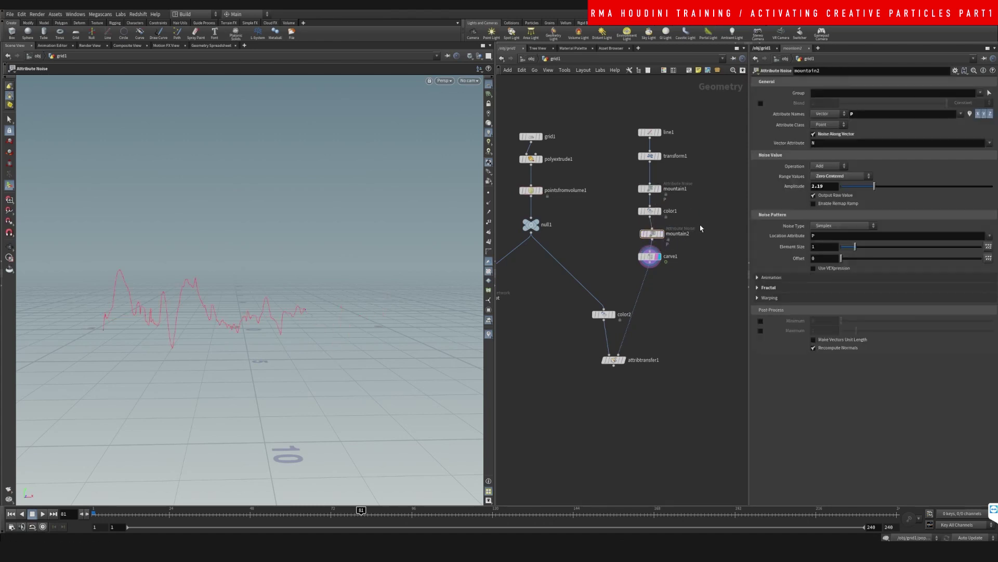
# - Set the amplitude of the mountain2 node to 0.95
pyautogui.press('Escape')
pyautogui.moveTo(213, 319); pyautogui.dragTo(201, 290)
pyautogui.press('Return')
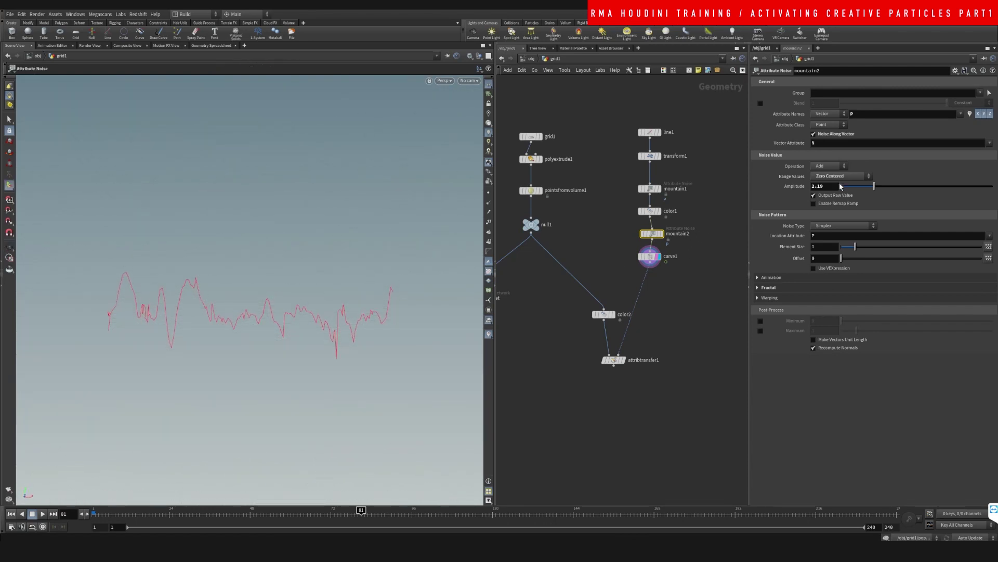
pyautogui.moveTo(874, 186); pyautogui.dragTo(851, 191)
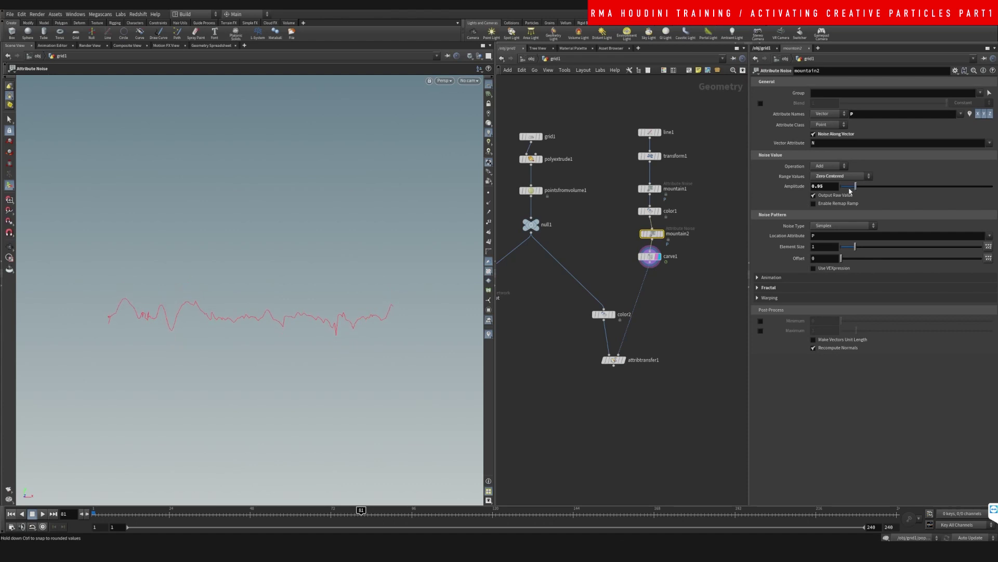
# - Display the attribtransfer1 node and examine the red color transferred onto the slab points
pyautogui.click(622, 359)
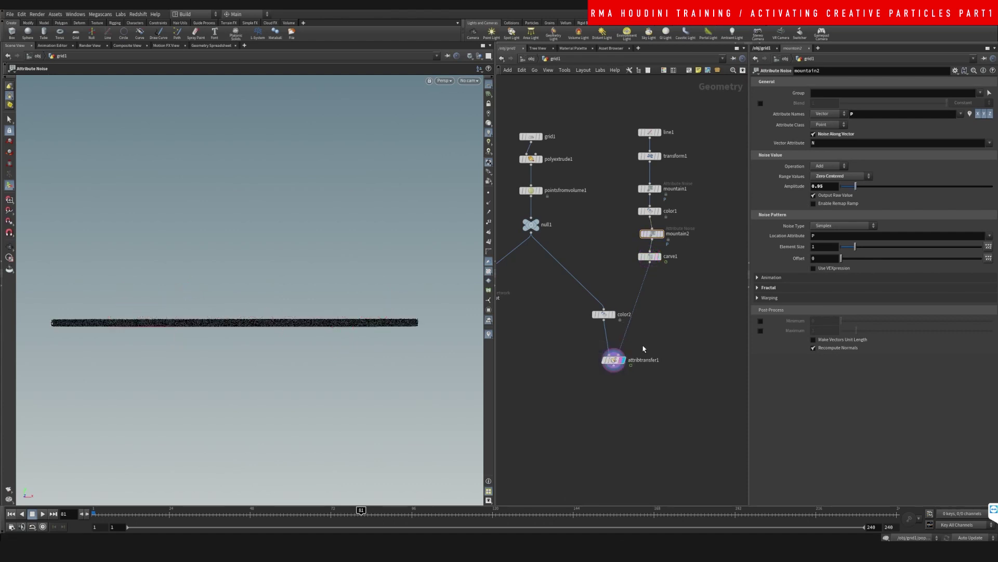
pyautogui.moveTo(249, 314)
pyautogui.mouseDown()
pyautogui.moveTo(252, 323)
pyautogui.moveTo(259, 316)
pyautogui.mouseUp()
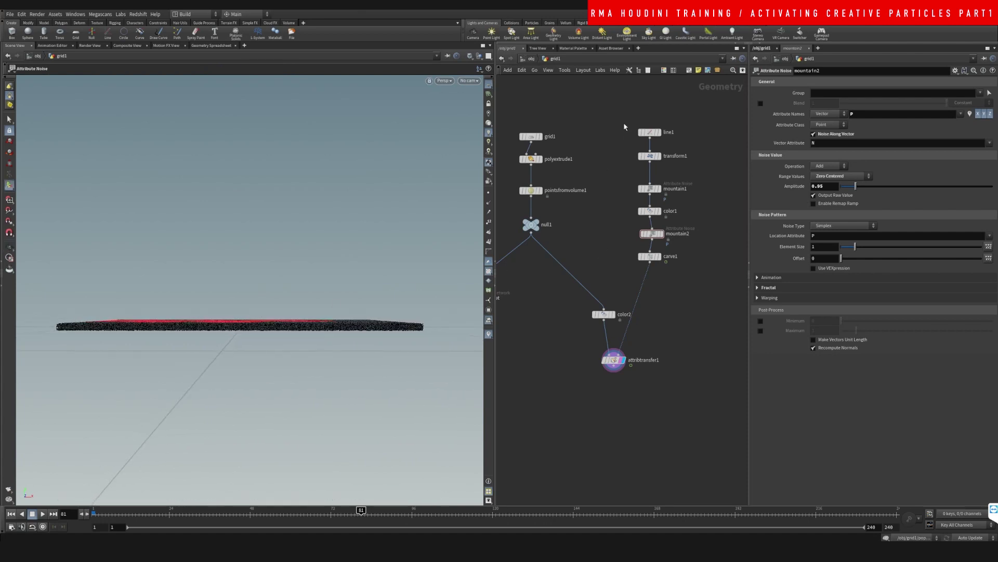
pyautogui.click(649, 156)
pyautogui.moveTo(104, 300); pyautogui.dragTo(102, 292)
pyautogui.moveTo(208, 389); pyautogui.dragTo(242, 489)
# - Copy the six-node chain from line1 to carve1, enter popnet, and return to frame 1
pyautogui.moveTo(631, 107); pyautogui.dragTo(671, 265)
pyautogui.hotkey('ctrl', 'c')
pyautogui.moveTo(597, 254); pyautogui.dragTo(712, 247, button='middle')
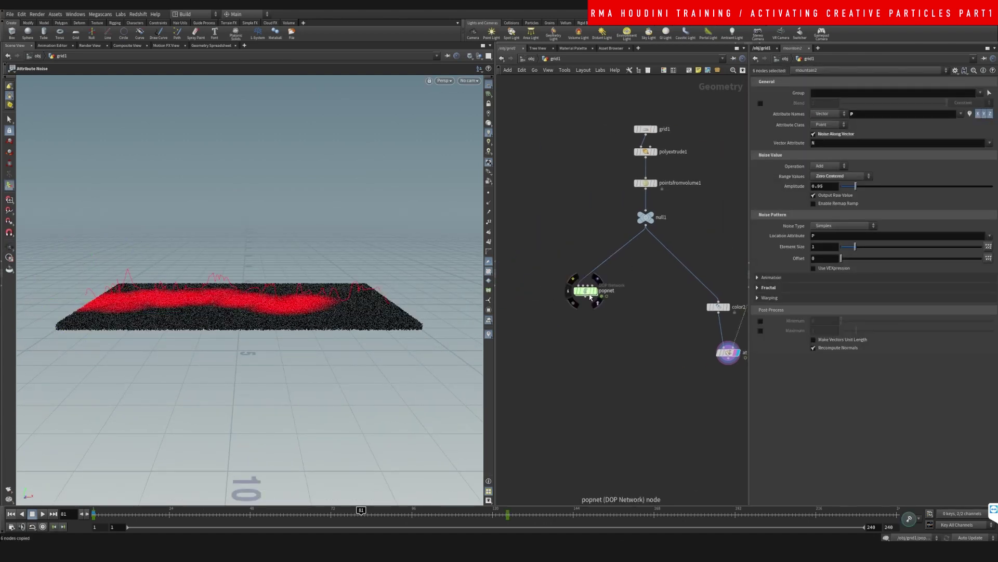
pyautogui.doubleClick(584, 291)
pyautogui.doubleClick(586, 292)
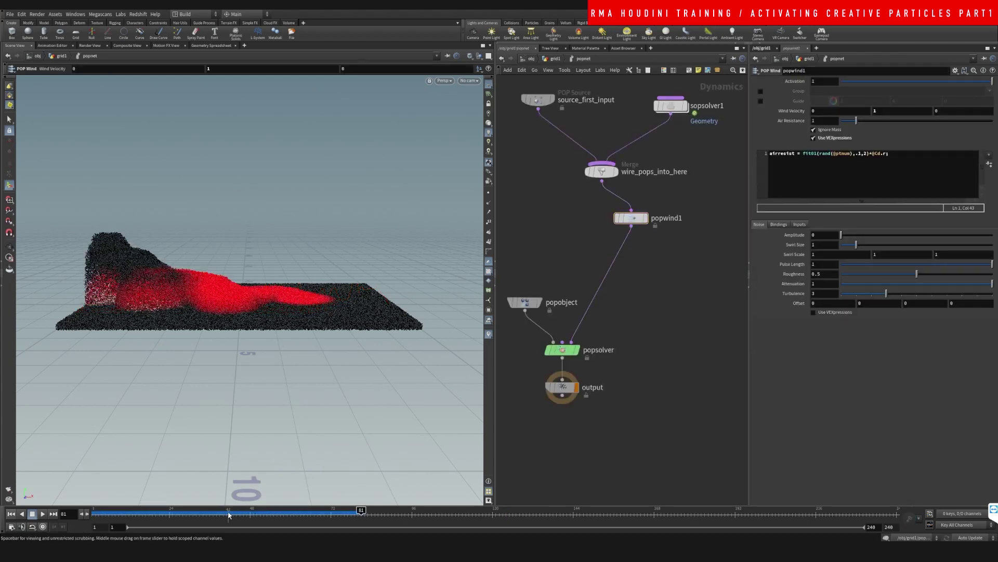
pyautogui.moveTo(227, 514); pyautogui.dragTo(92, 514)
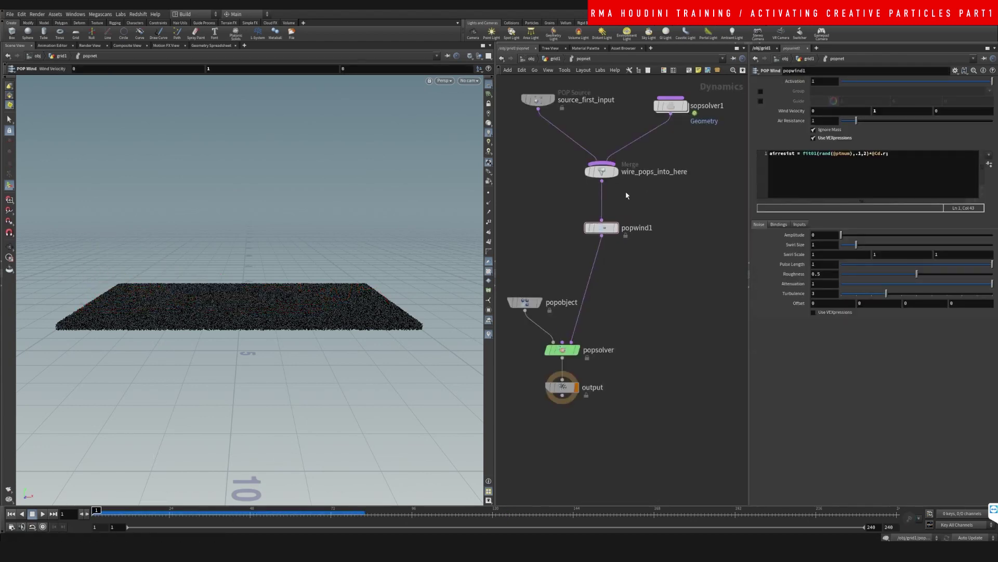
# - Replace the old line chain inside sopsolver1 with the copied six-node chain and connect its carve1 to color3
pyautogui.doubleClick(671, 105)
pyautogui.moveTo(614, 159); pyautogui.dragTo(652, 186)
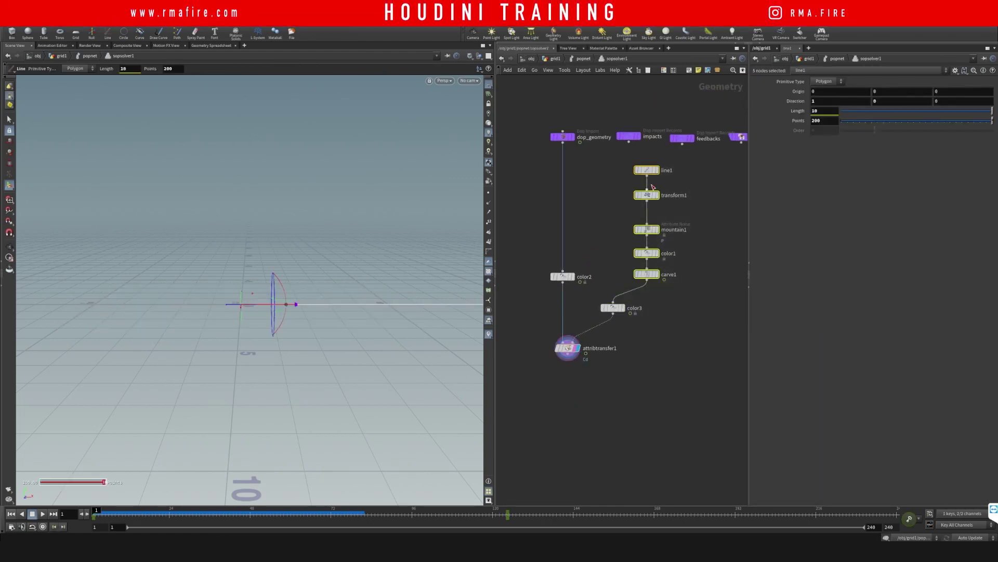
pyautogui.hotkey('ctrl', 'x')
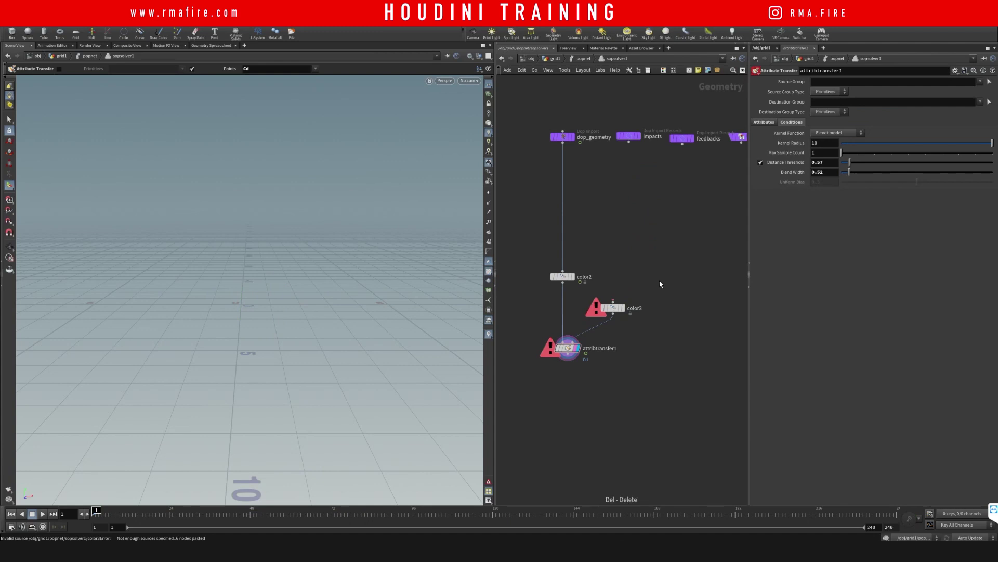
pyautogui.hotkey('ctrl', 'v')
pyautogui.click(628, 283)
pyautogui.click(613, 301)
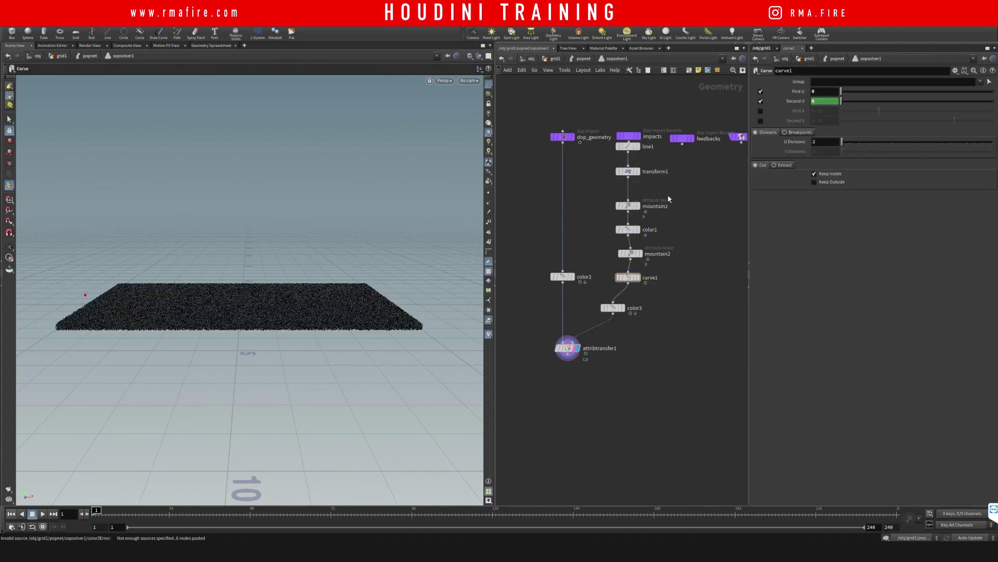
# - Return to the popnet level, play the simulation past frame 118, and go back to frame 1
pyautogui.press('u')
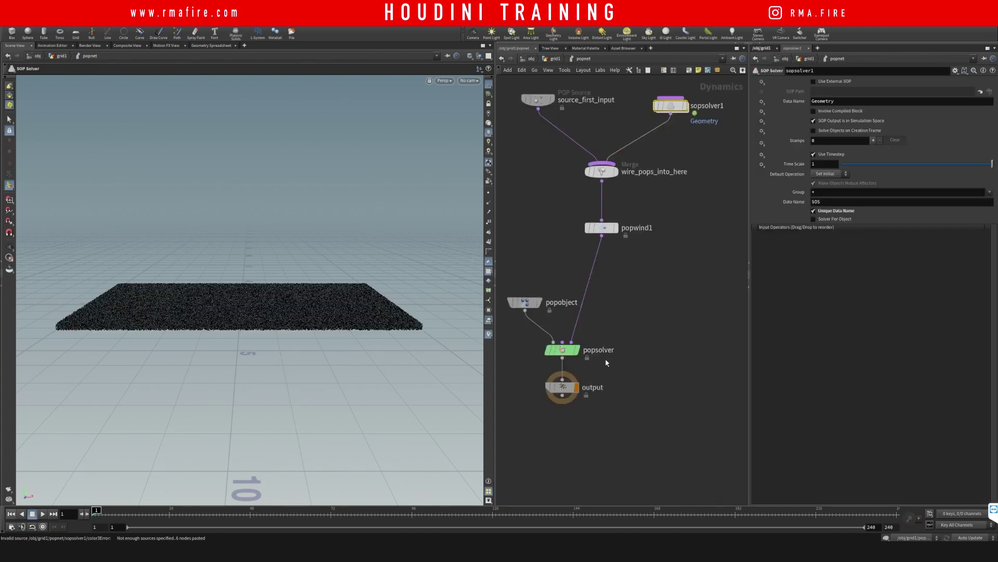
pyautogui.click(44, 513)
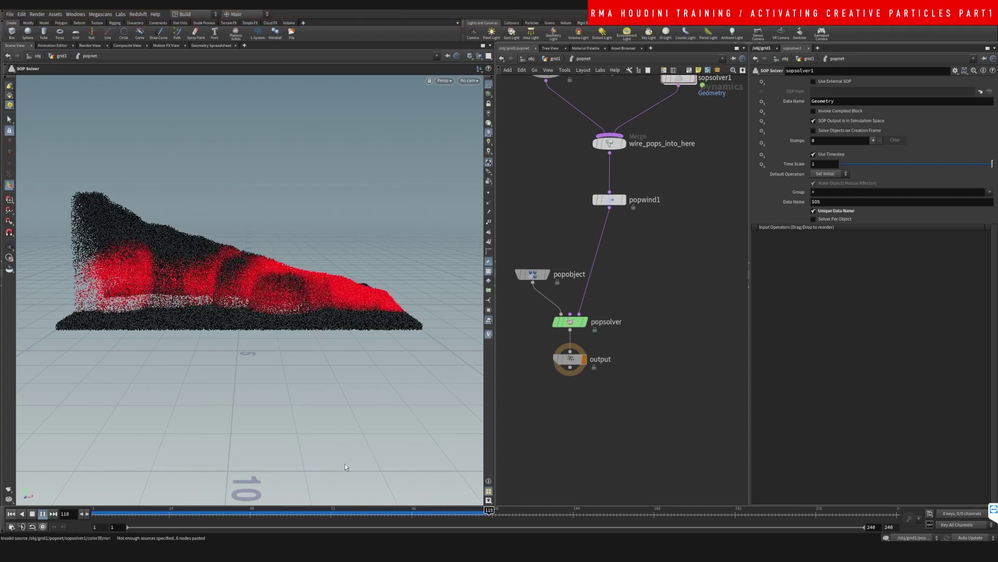
pyautogui.moveTo(333, 514); pyautogui.dragTo(92, 513)
pyautogui.moveTo(654, 236); pyautogui.dragTo(621, 296, button='middle')
pyautogui.moveTo(632, 241); pyautogui.dragTo(556, 287)
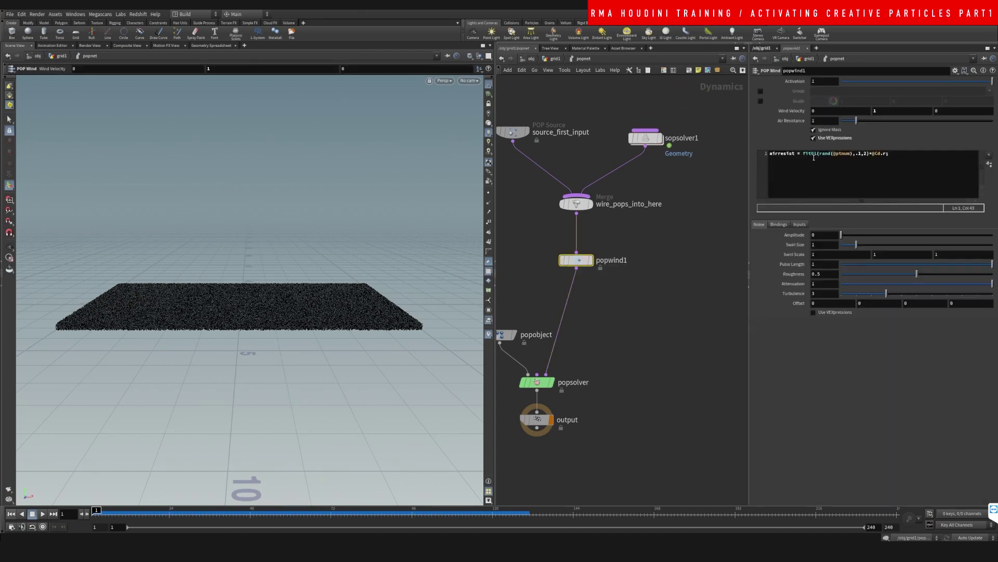
pyautogui.click(856, 155)
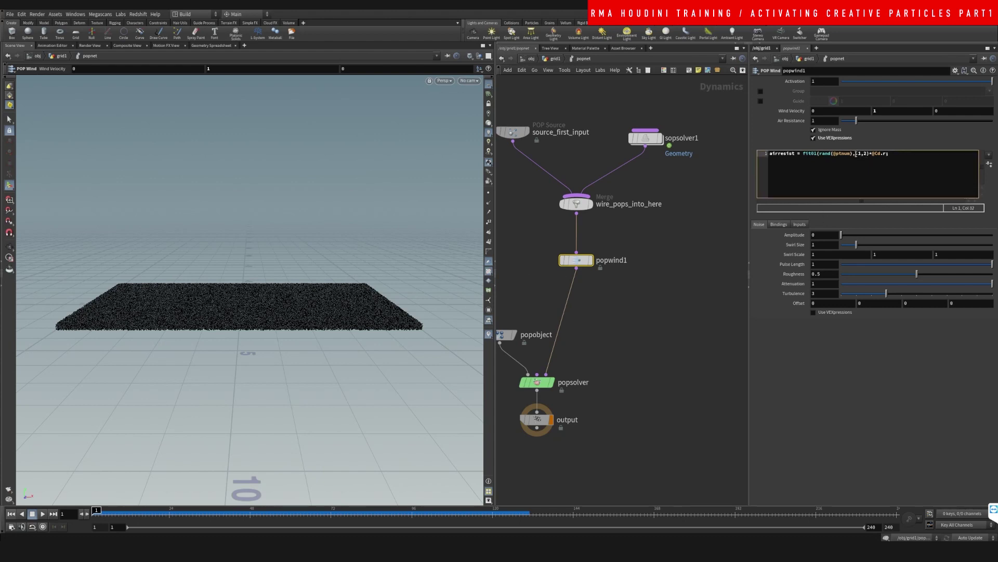
pyautogui.write('0')
pyautogui.press('BackSpace')
pyautogui.write('5')
pyautogui.press('Escape')
# - Play the simulation with the new air resistance and watch the rising particles from high and low angles
pyautogui.moveTo(285, 312); pyautogui.dragTo(263, 246)
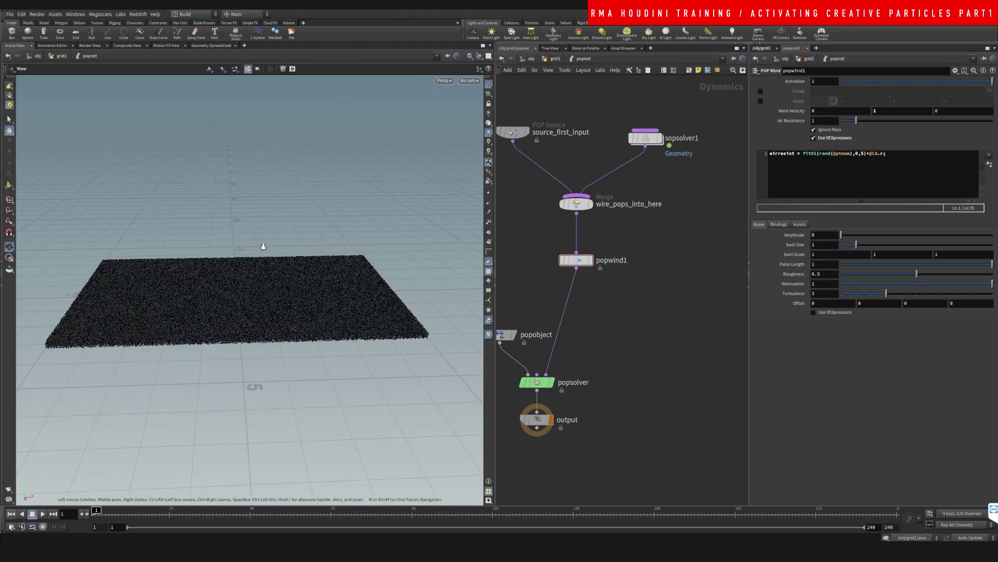
pyautogui.moveTo(263, 246); pyautogui.dragTo(260, 258, button='right')
pyautogui.moveTo(264, 266); pyautogui.dragTo(282, 288, button='middle')
pyautogui.click(42, 514)
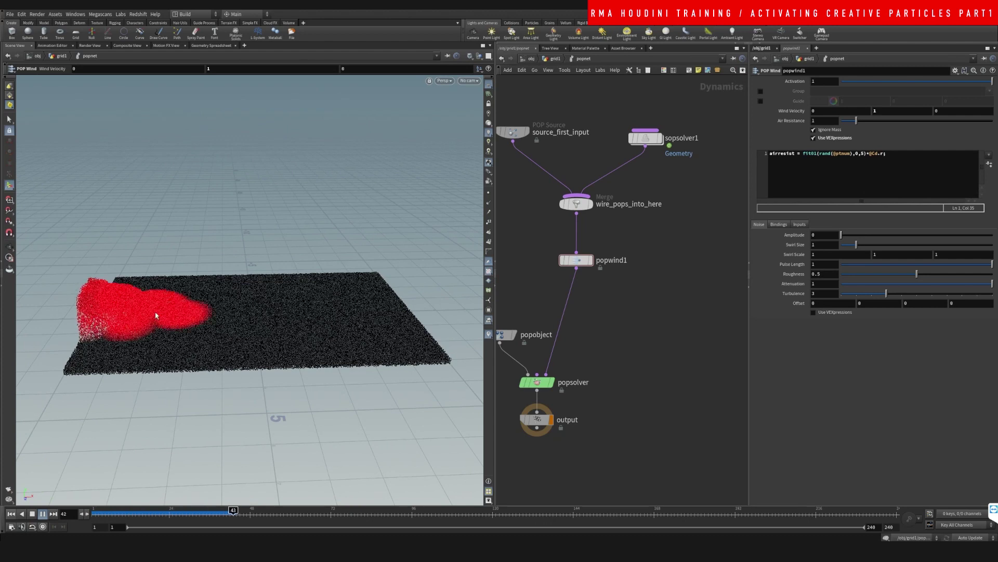
pyautogui.press('Escape')
pyautogui.moveTo(257, 328); pyautogui.dragTo(256, 306)
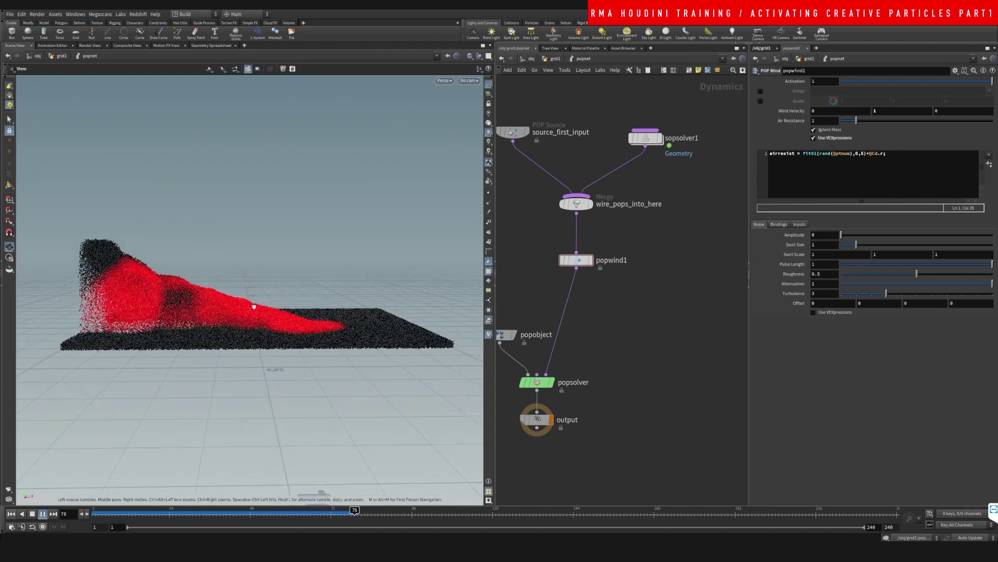
pyautogui.press('Return')
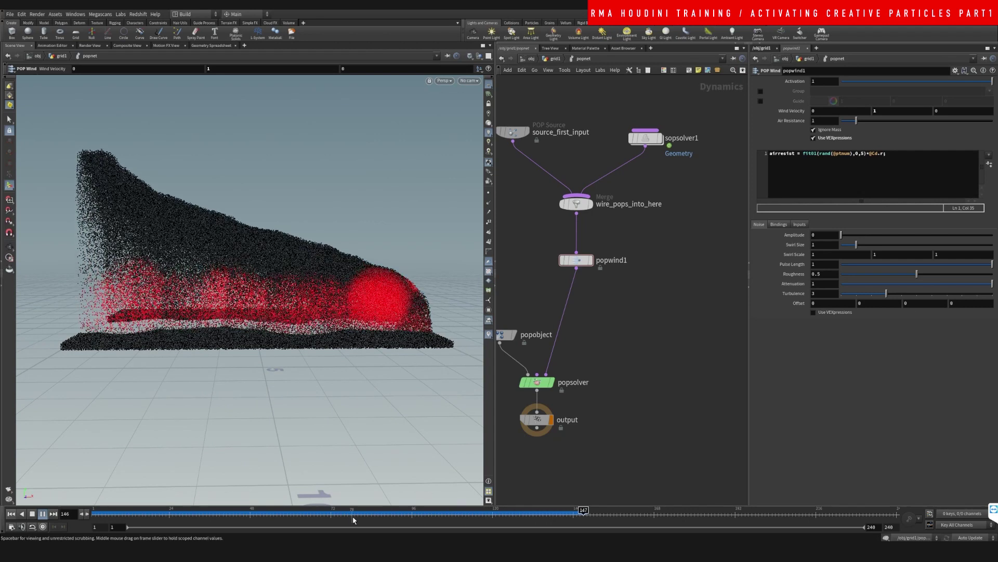
# - Scrub the cached simulation between frames 36 and 108 to inspect the particle spread, and return to frame 1
pyautogui.click(297, 511)
pyautogui.moveTo(297, 512); pyautogui.dragTo(209, 511)
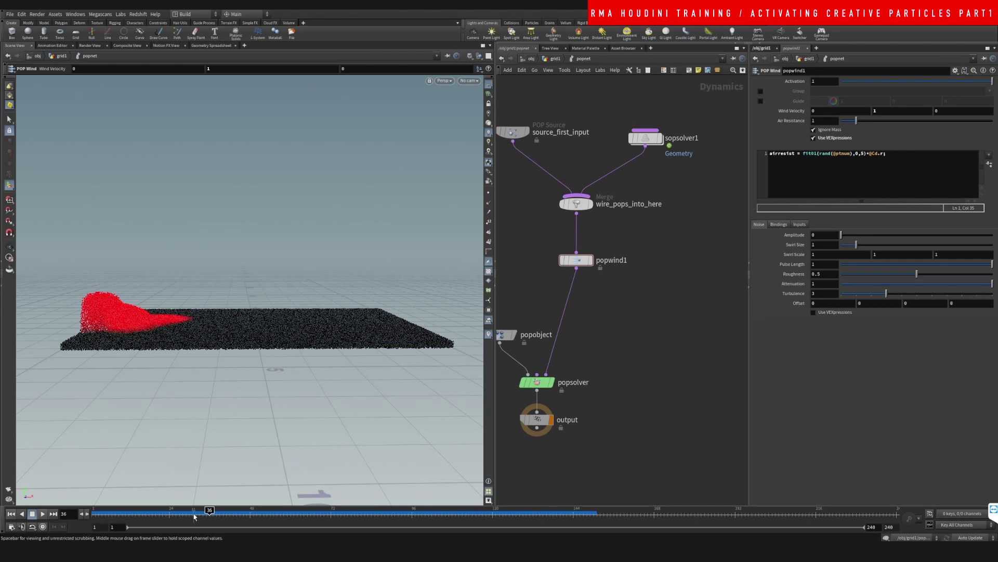
pyautogui.moveTo(197, 511); pyautogui.dragTo(452, 511)
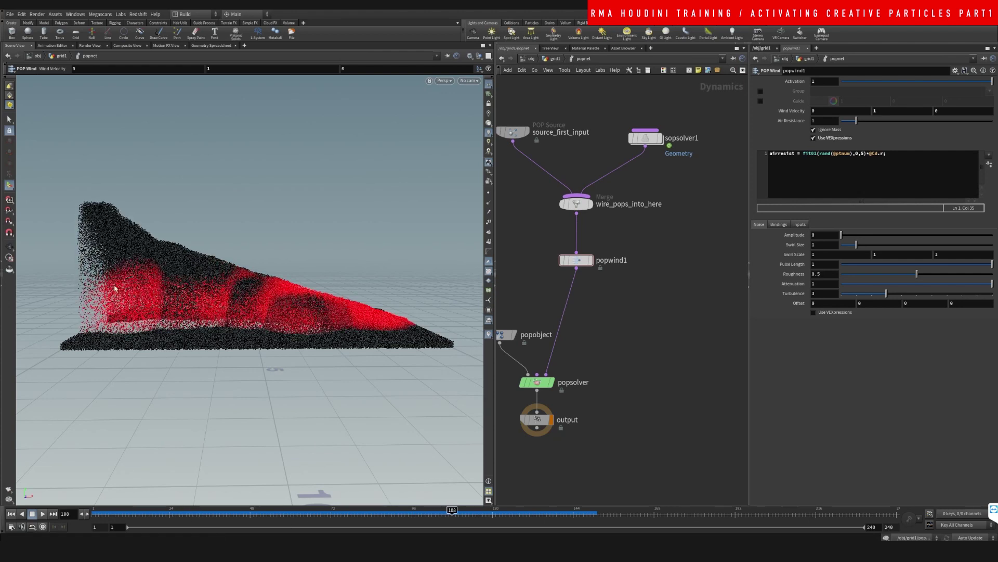
pyautogui.moveTo(172, 514); pyautogui.dragTo(83, 517)
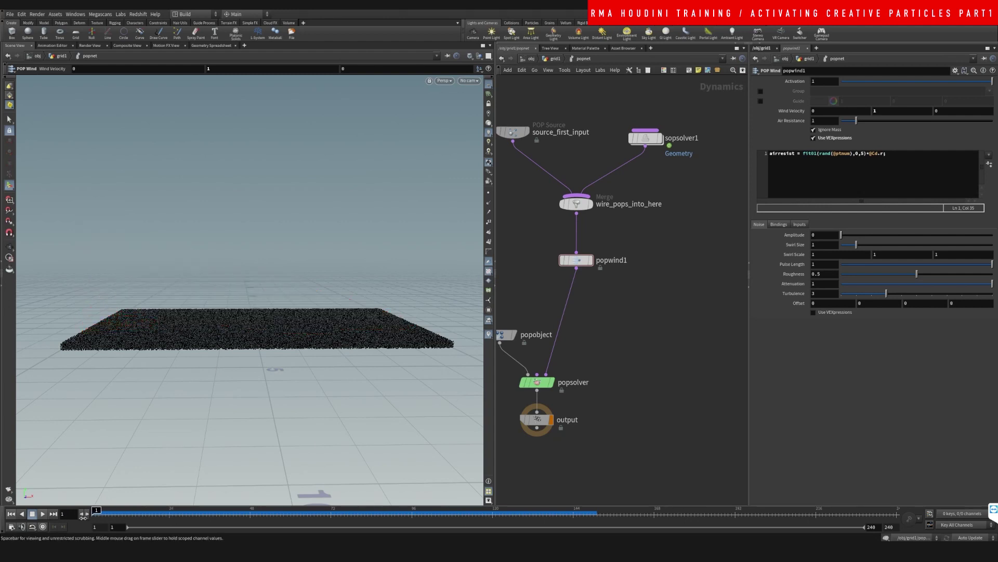
# - Return to the grid1 level and insert an Attribute VOP node between null1 and popnet
pyautogui.click(546, 58)
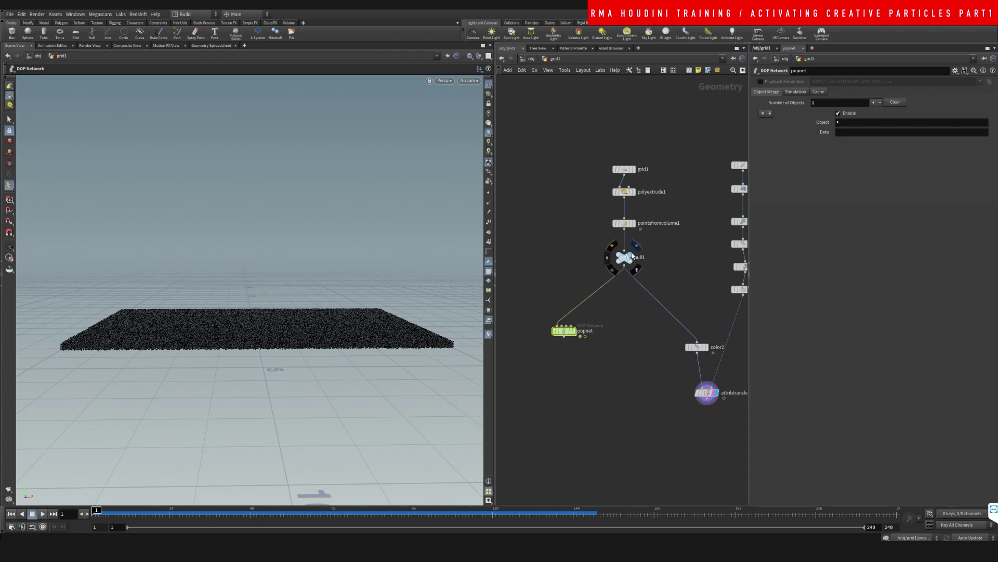
pyautogui.press('Tab')
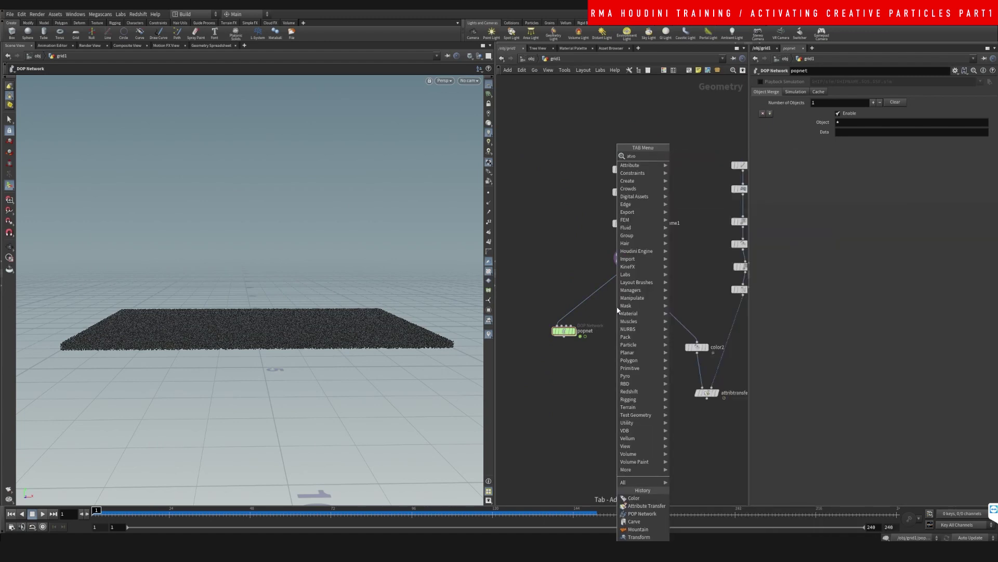
pyautogui.write('atvo')
pyautogui.press('Return')
pyautogui.click(581, 303)
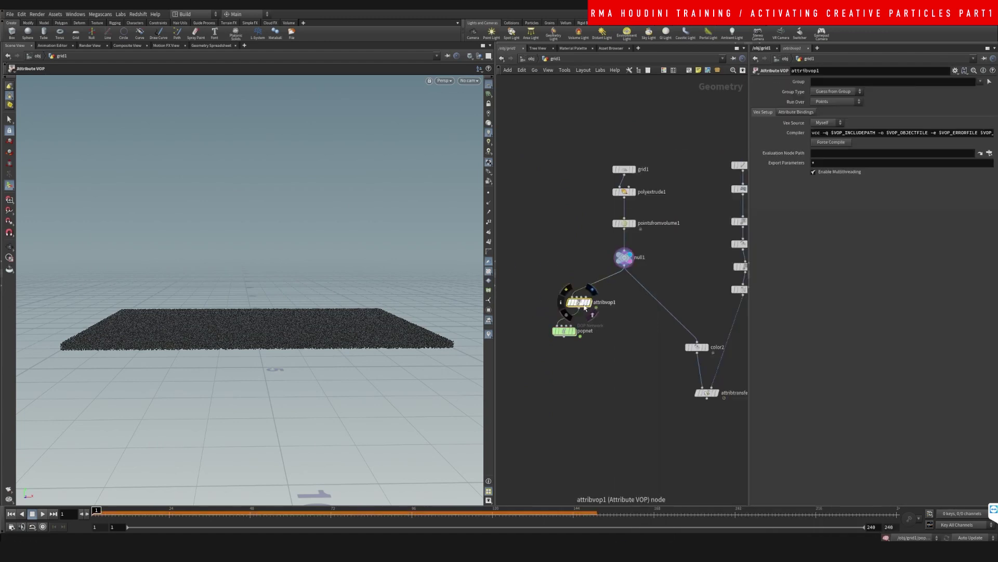
# - Add a Turbulent Noise node inside attribvop1, feeding its position from P and its noise output into Cd
pyautogui.doubleClick(585, 305)
pyautogui.click(624, 327)
pyautogui.press('Tab')
pyautogui.write('turb')
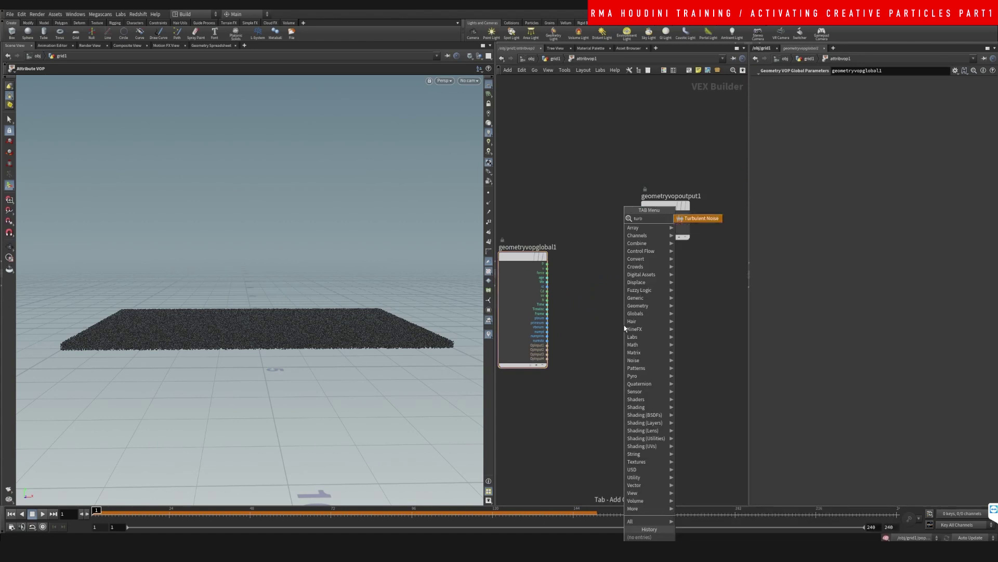
pyautogui.press('Return')
pyautogui.click(624, 328)
pyautogui.moveTo(547, 264); pyautogui.dragTo(641, 226)
pyautogui.moveTo(623, 326); pyautogui.dragTo(611, 315)
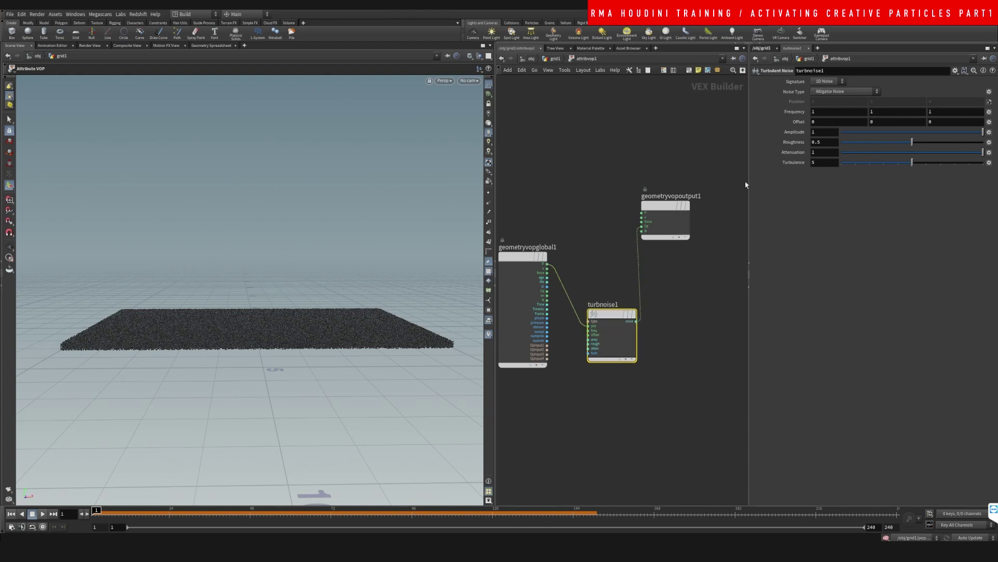
# - Create input parameters for all inputs of the turbnoise1 node and return to the grid1 level
pyautogui.rightClick(612, 315)
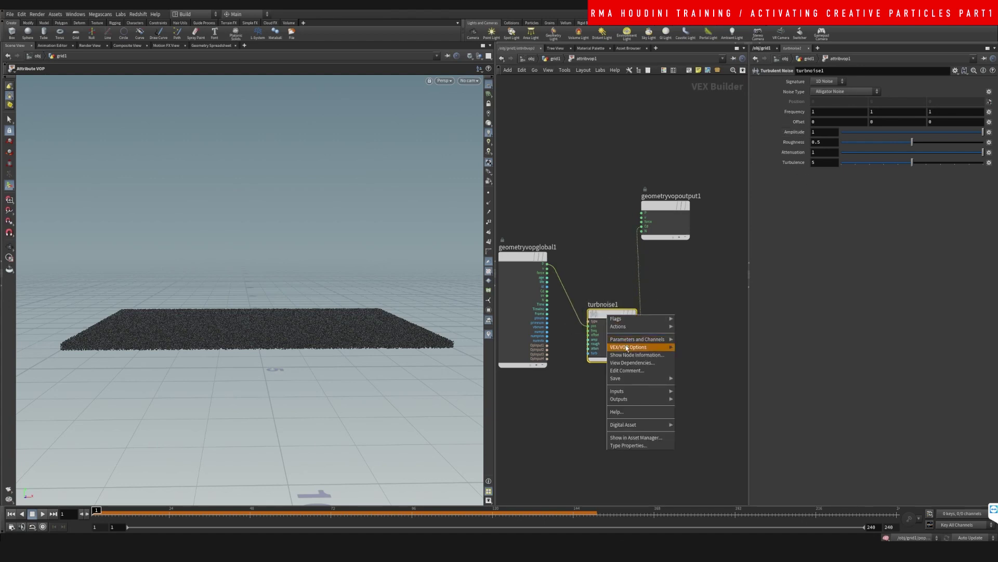
pyautogui.moveTo(630, 347)
pyautogui.click(693, 413)
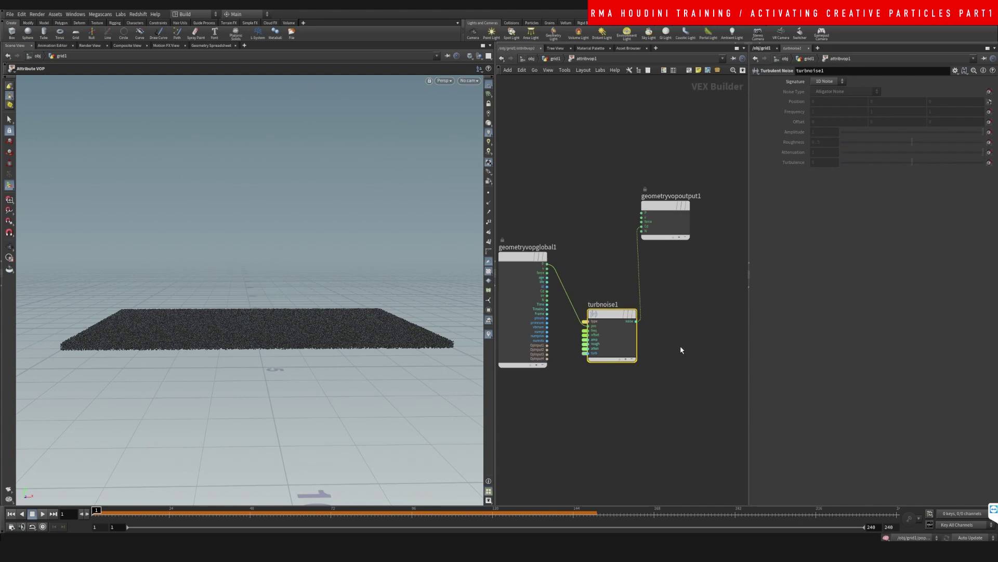
pyautogui.press('u')
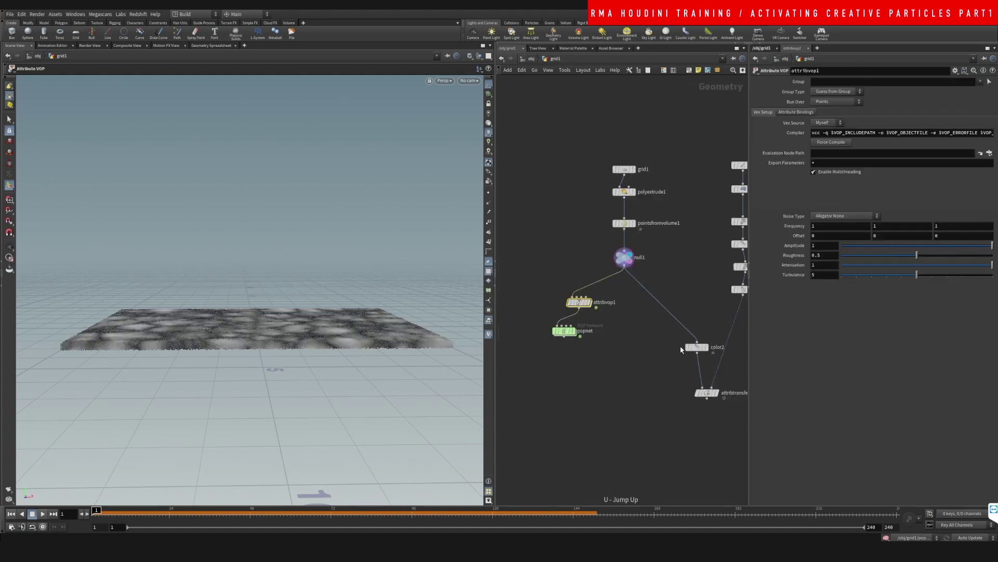
# - Display the attribvop1 node and view its noise pattern on the slab from a higher angle
pyautogui.click(589, 304)
pyautogui.keyDown('alt'); pyautogui.moveTo(276, 305); pyautogui.dragTo(285, 338); pyautogui.keyUp('alt')
pyautogui.press('Return')
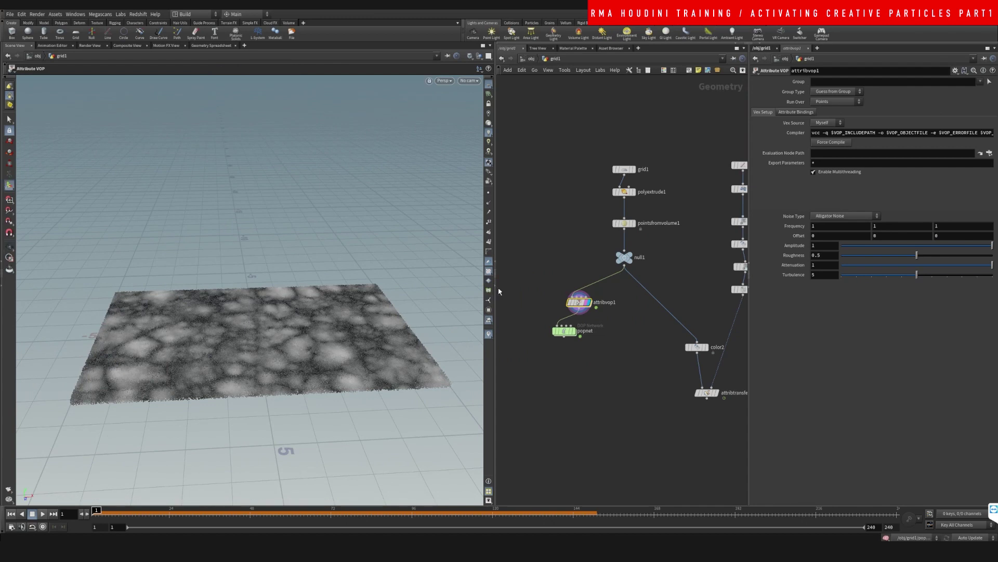
# - Add a Bind node named mask inside attribvop1 and connect the turbnoise1 noise output to it
pyautogui.doubleClick(582, 312)
pyautogui.press('Tab')
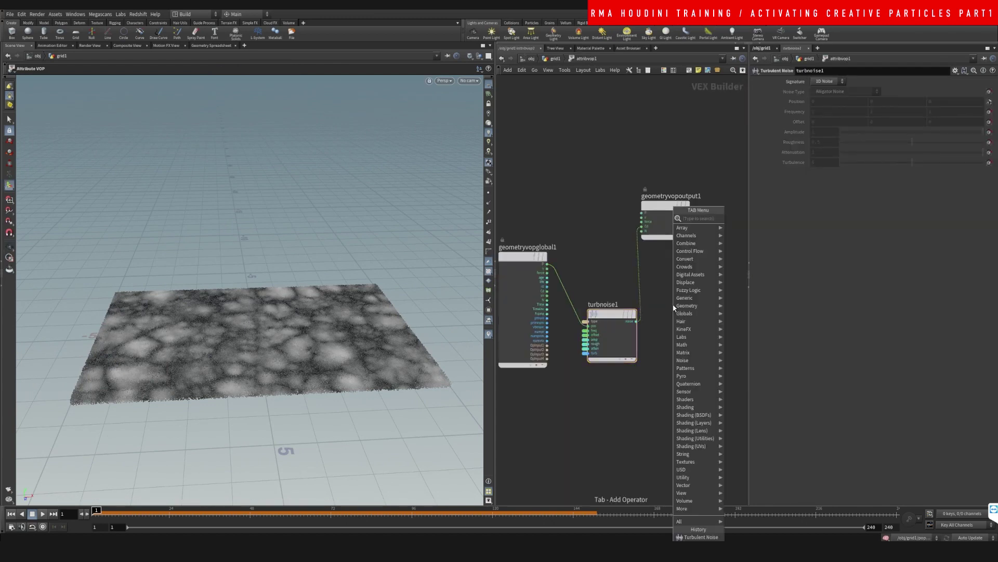
pyautogui.write('bind')
pyautogui.press('Return')
pyautogui.click(675, 316)
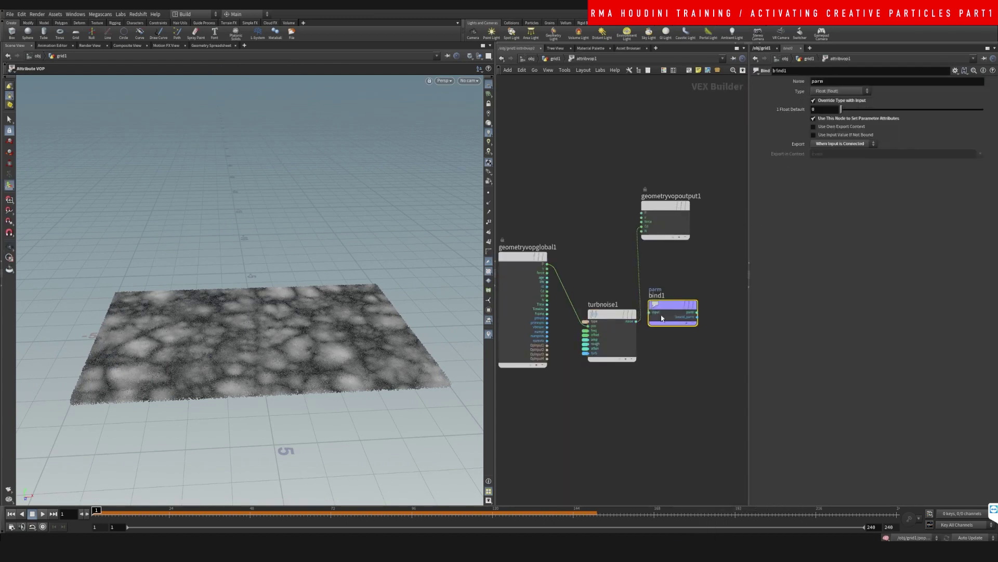
pyautogui.moveTo(637, 323); pyautogui.dragTo(679, 325)
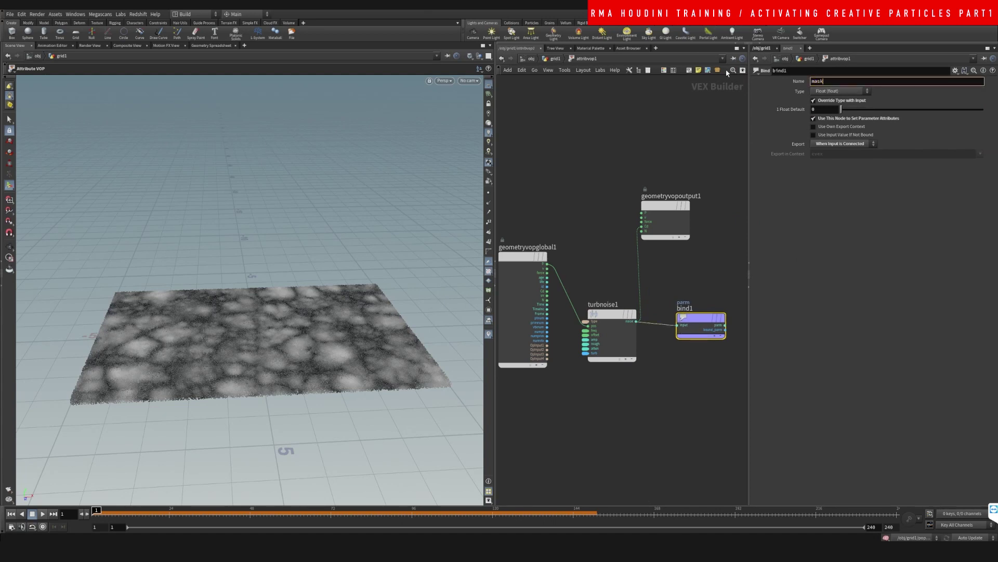
pyautogui.press('Return')
pyautogui.click(583, 196)
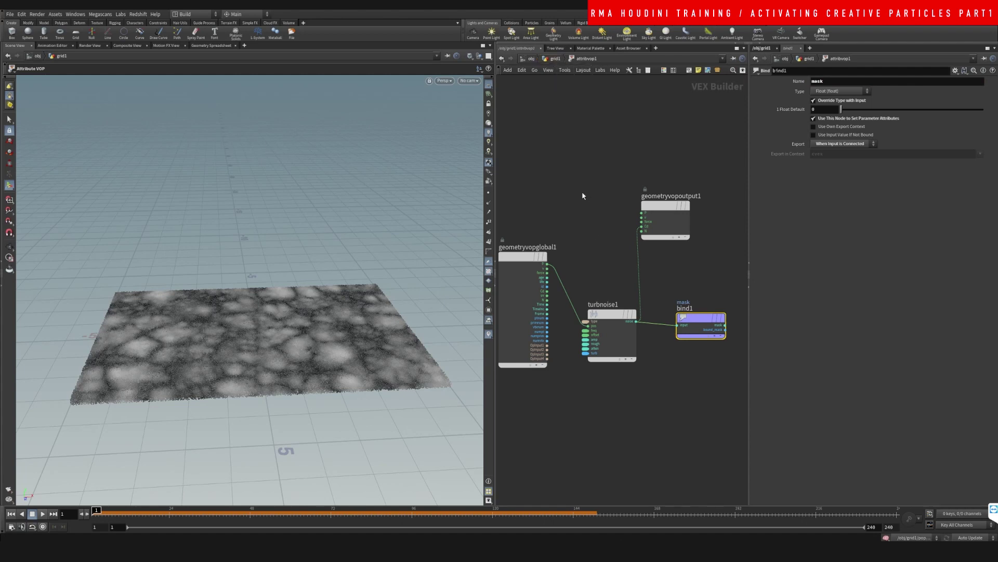
pyautogui.press('u')
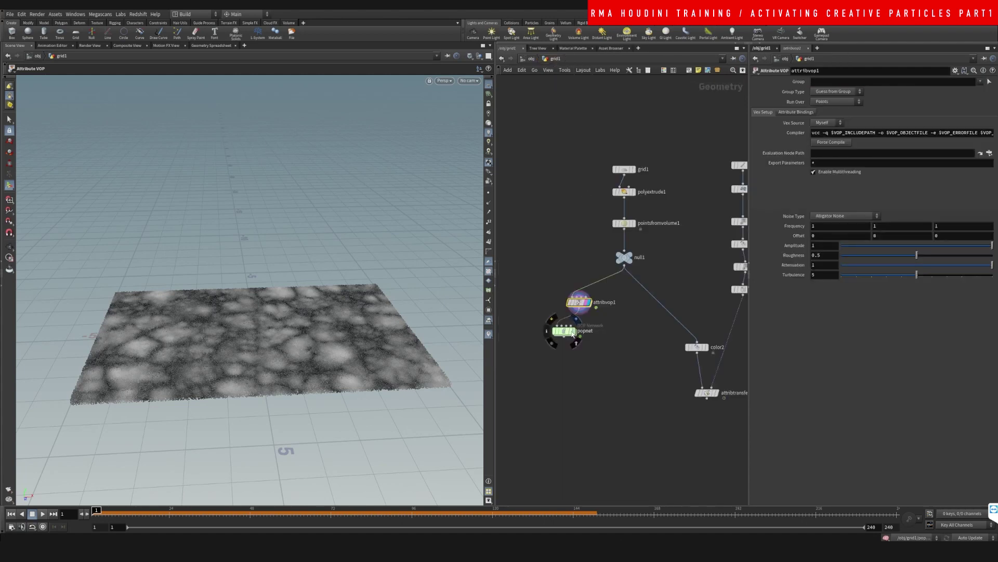
pyautogui.doubleClick(564, 331)
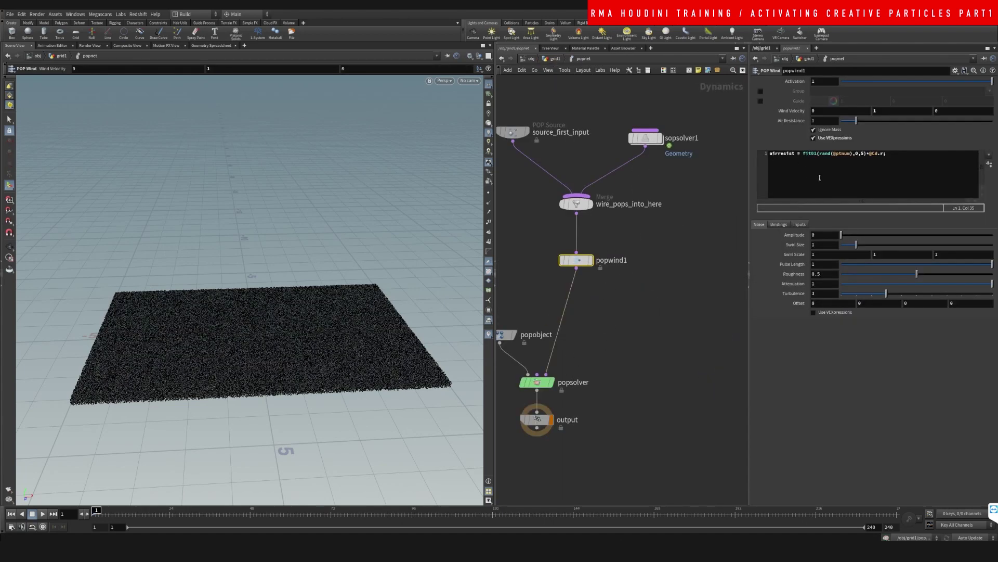
pyautogui.click(836, 154)
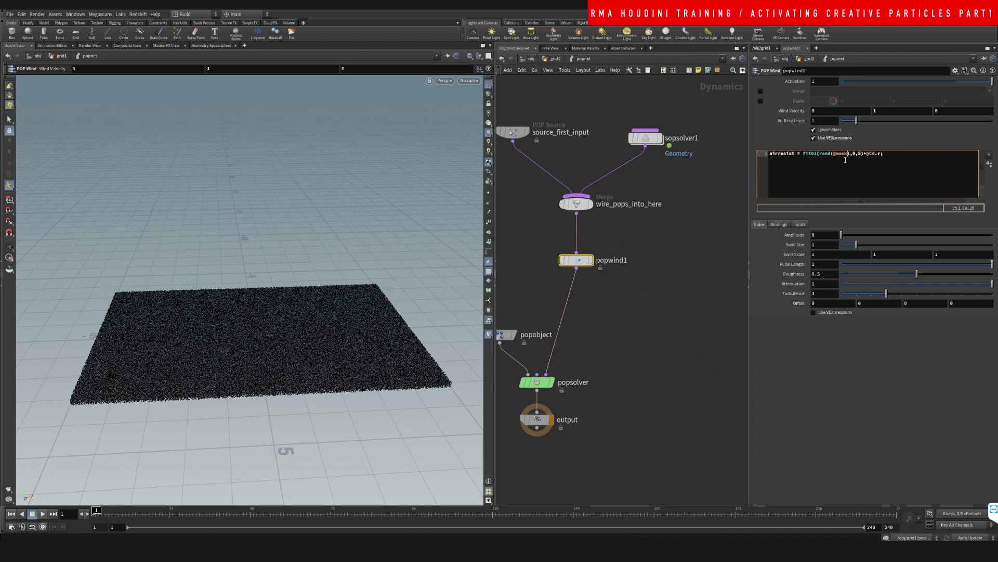
pyautogui.click(609, 342)
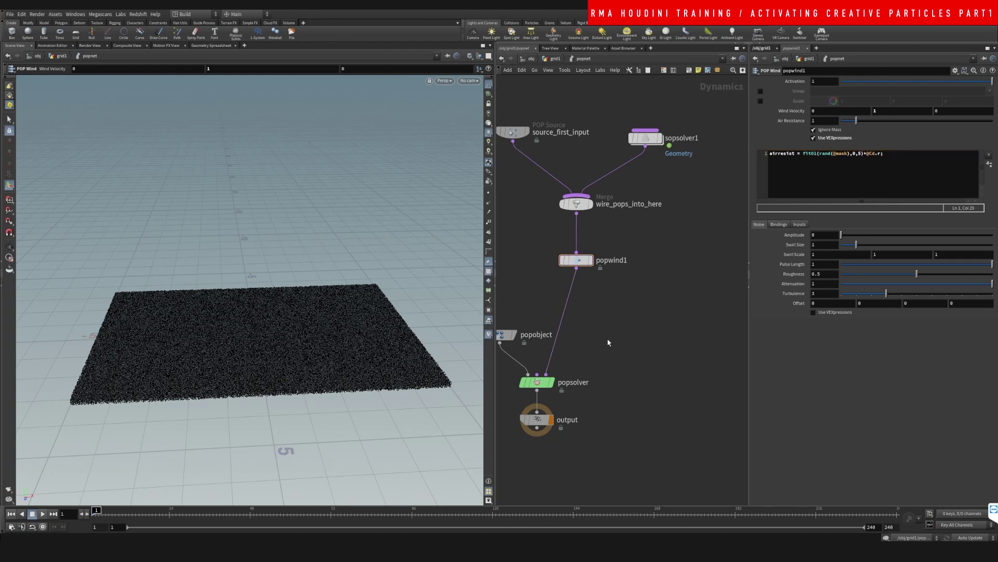
# - Play the particle simulation from the output node and examine how the wind lifts the particles from a lower angle
pyautogui.click(42, 516)
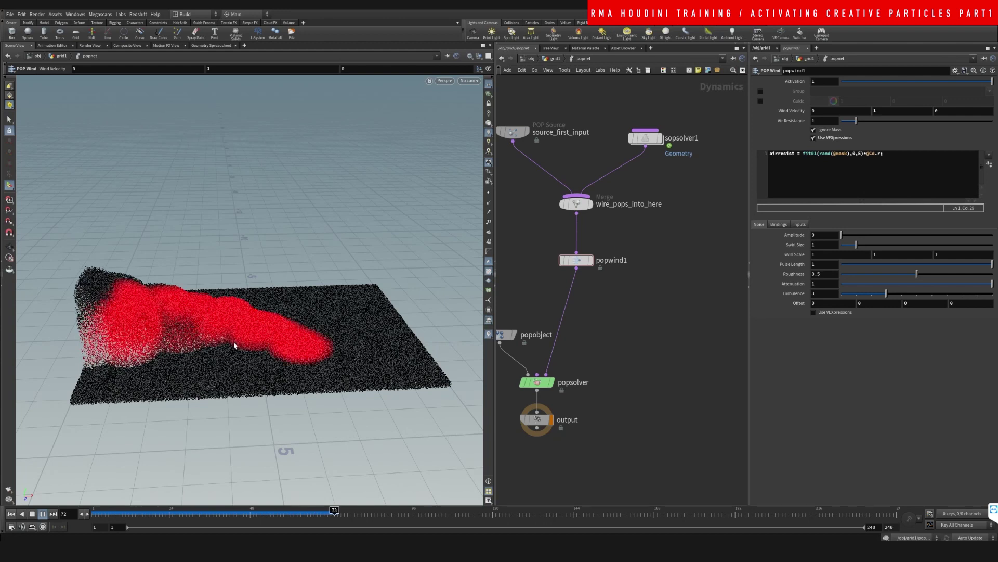
pyautogui.keyDown('alt'); pyautogui.moveTo(234, 345); pyautogui.dragTo(238, 313); pyautogui.keyUp('alt')
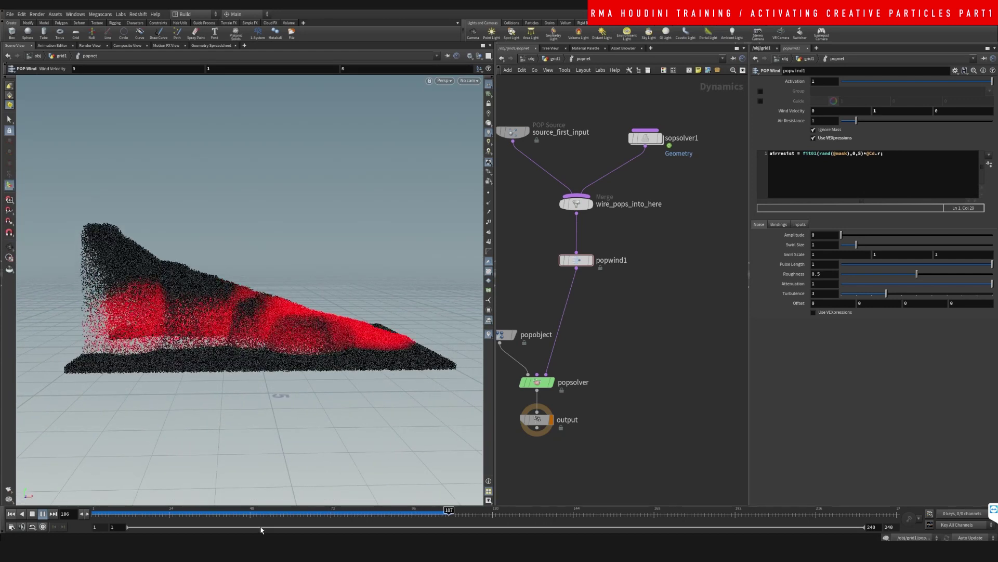
pyautogui.moveTo(249, 510); pyautogui.dragTo(95, 510)
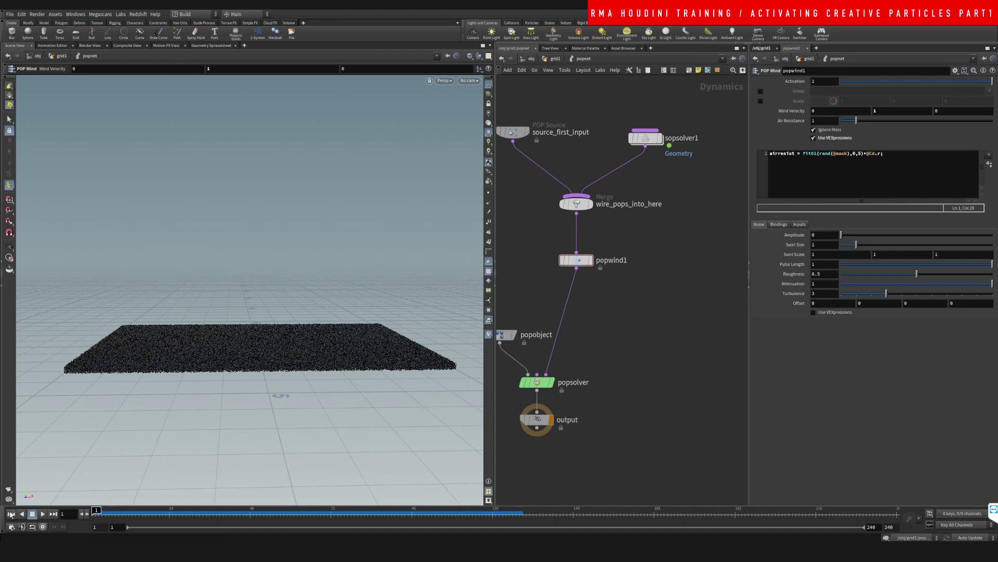
pyautogui.click(590, 260)
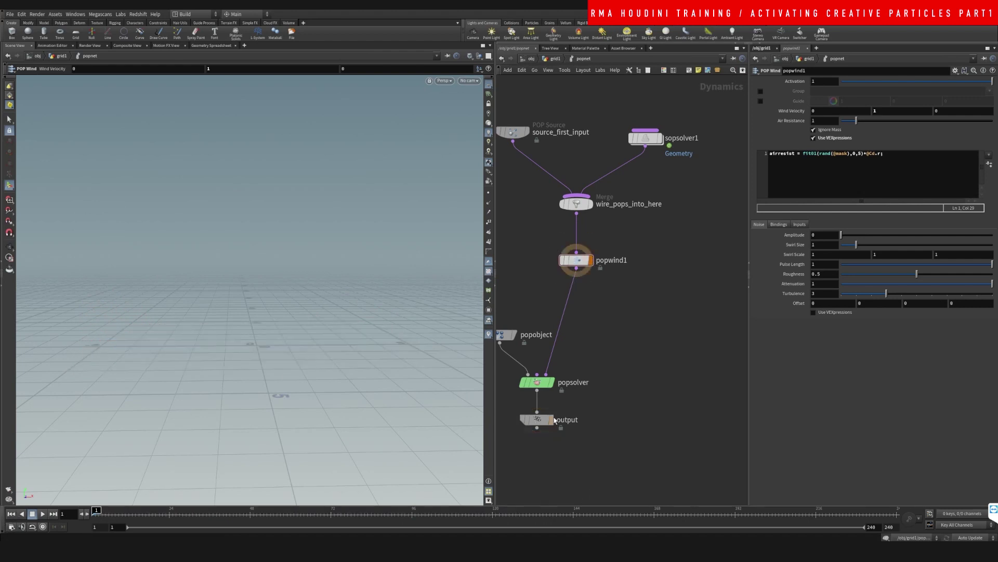
pyautogui.click(551, 419)
pyautogui.click(42, 513)
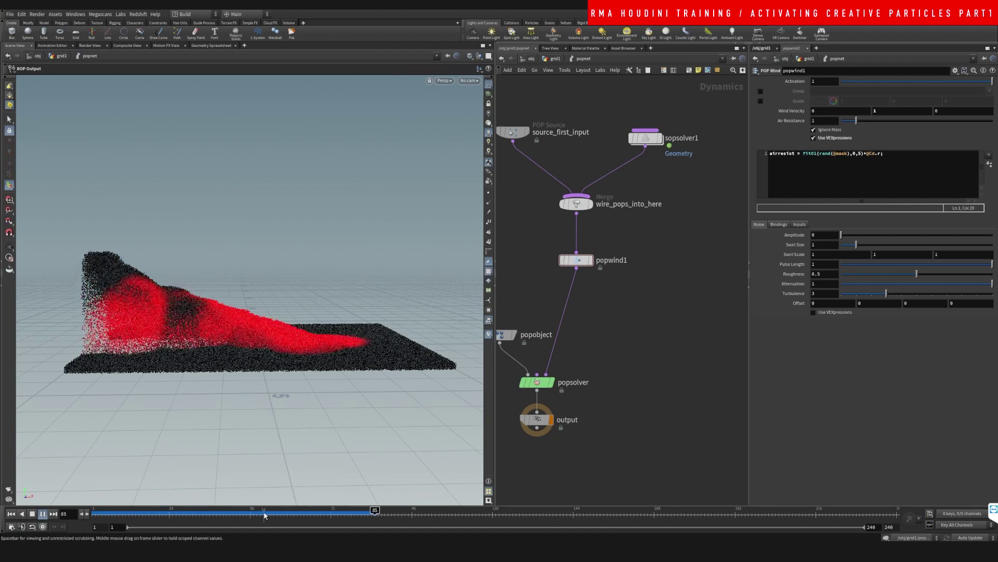
pyautogui.click(32, 513)
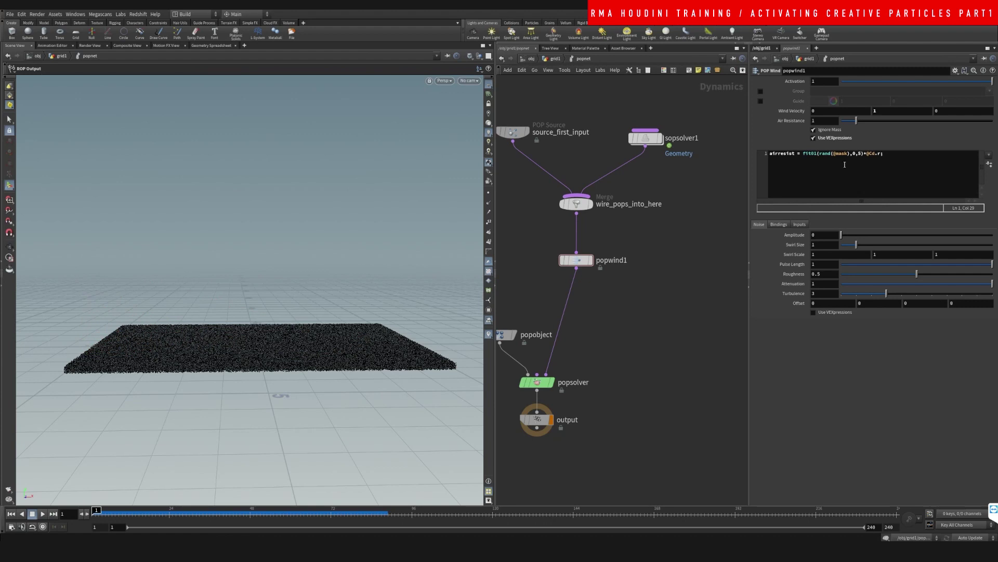
pyautogui.moveTo(836, 155); pyautogui.dragTo(848, 157)
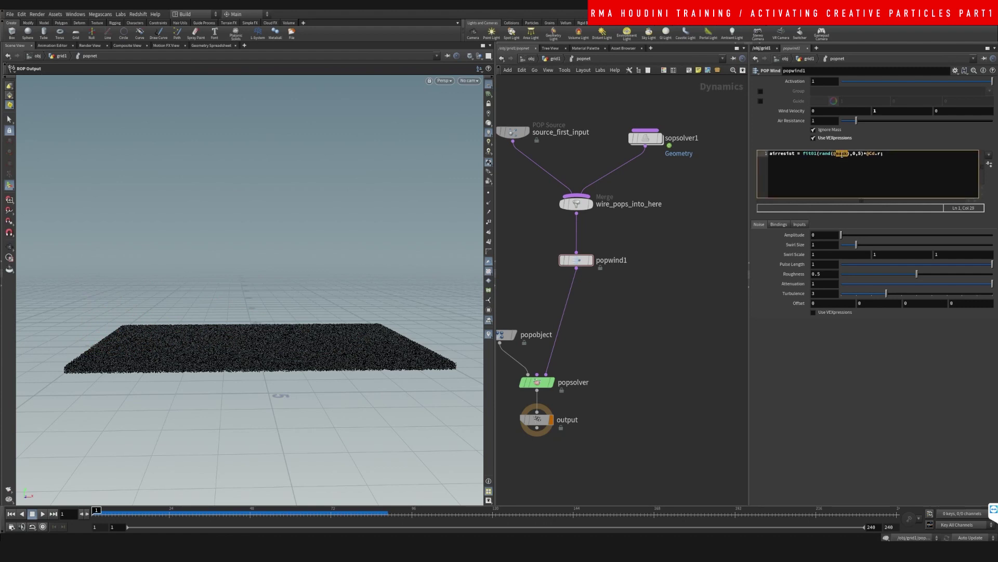
pyautogui.click(660, 343)
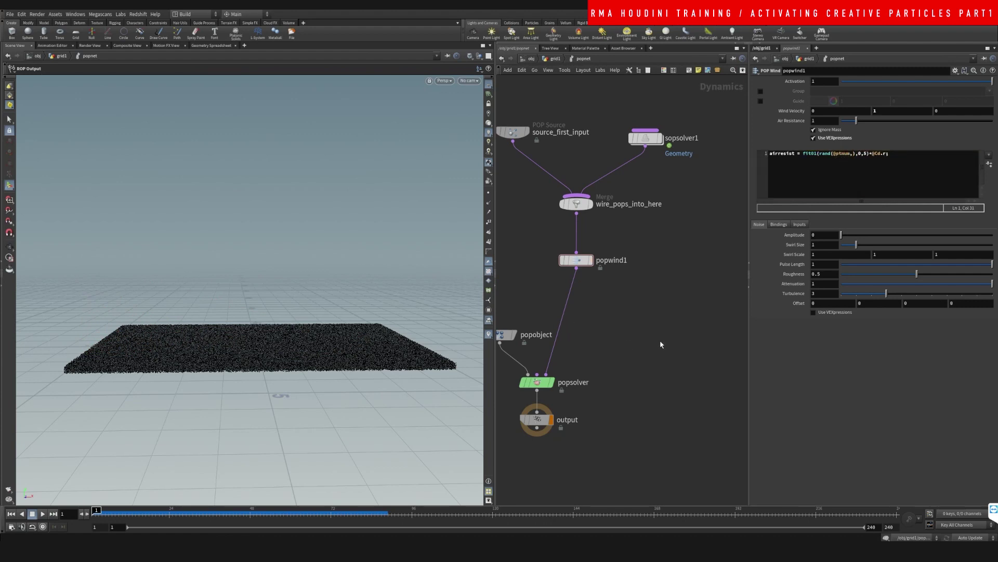
pyautogui.moveTo(591, 263); pyautogui.dragTo(591, 253)
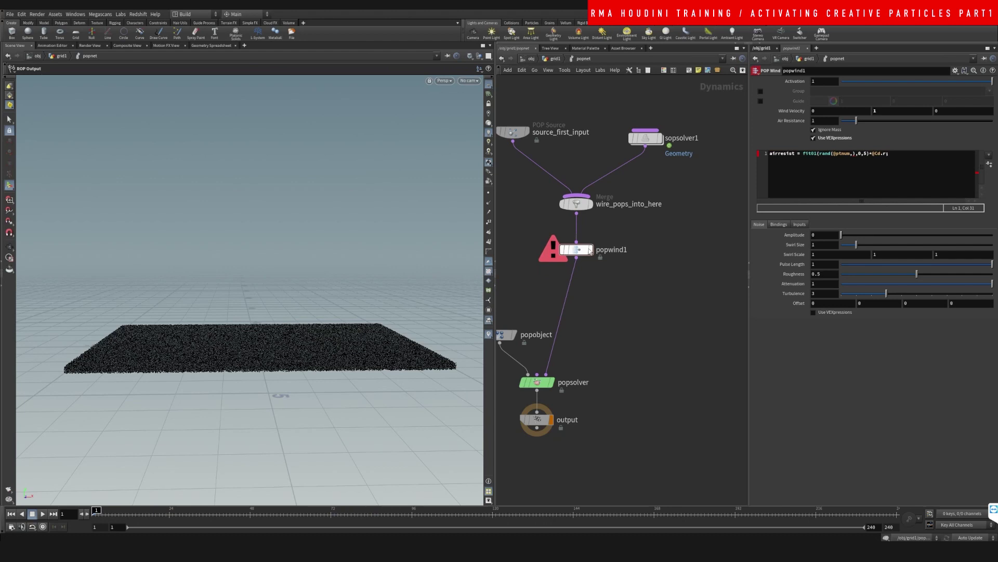
pyautogui.click(848, 157)
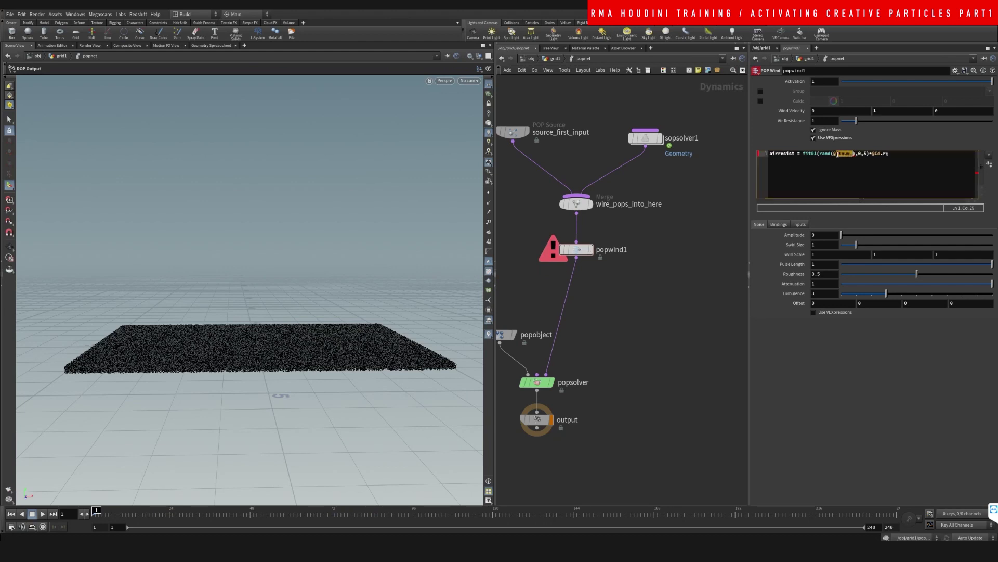
pyautogui.write('ptnum')
pyautogui.click(598, 327)
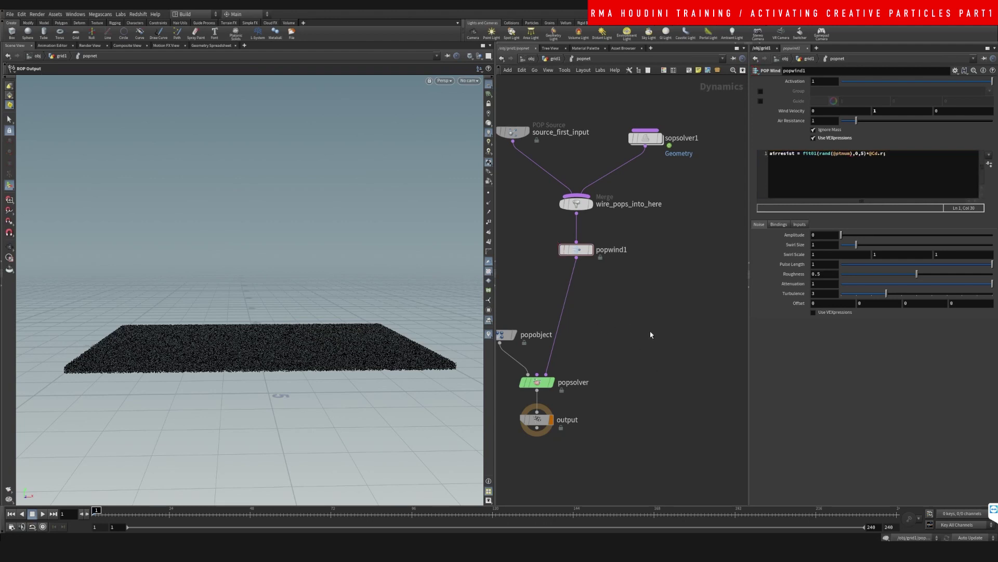
# - Insert a POP Drag node between popwind1 and popsolver
pyautogui.press('Tab')
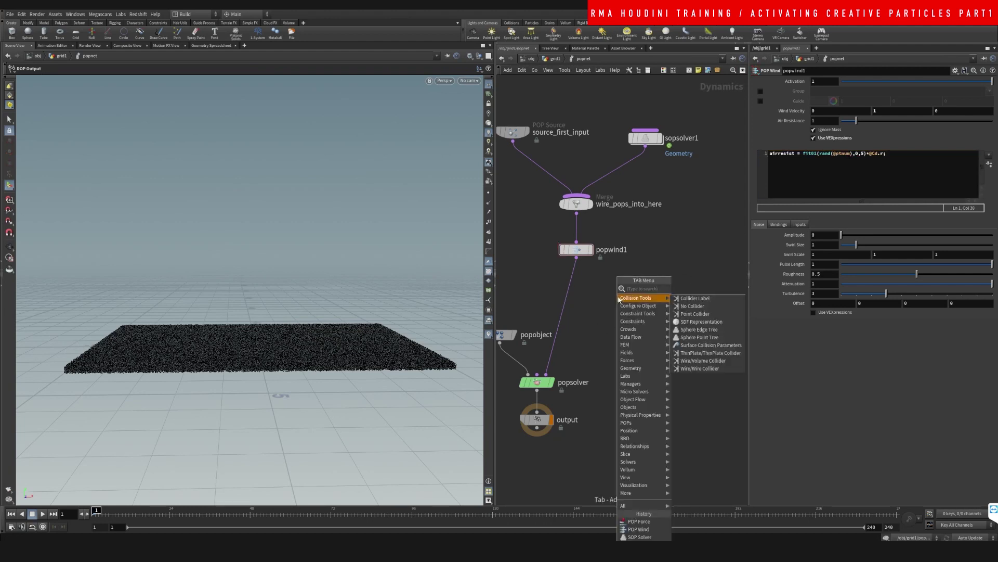
pyautogui.write('popdr')
pyautogui.press('Return')
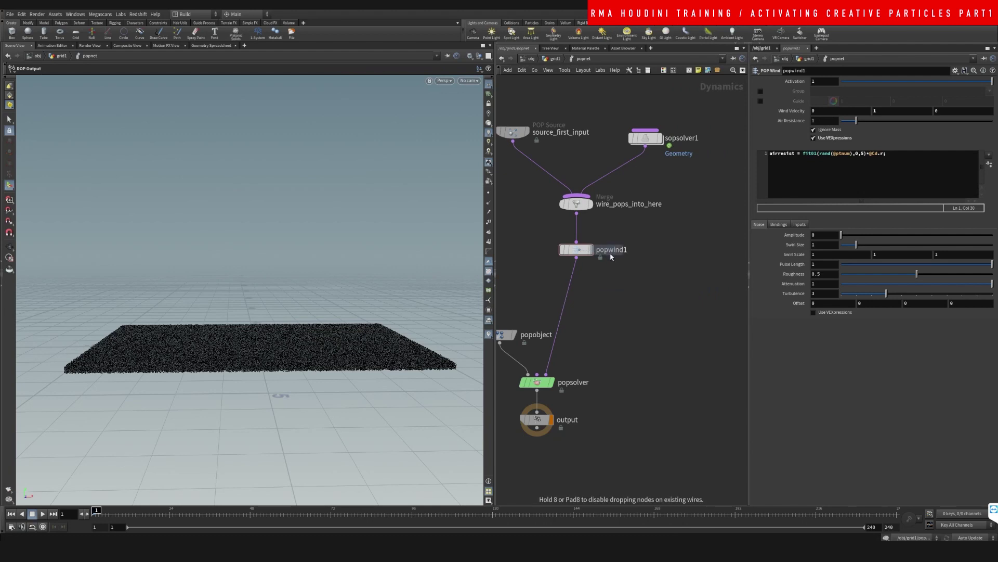
pyautogui.click(609, 287)
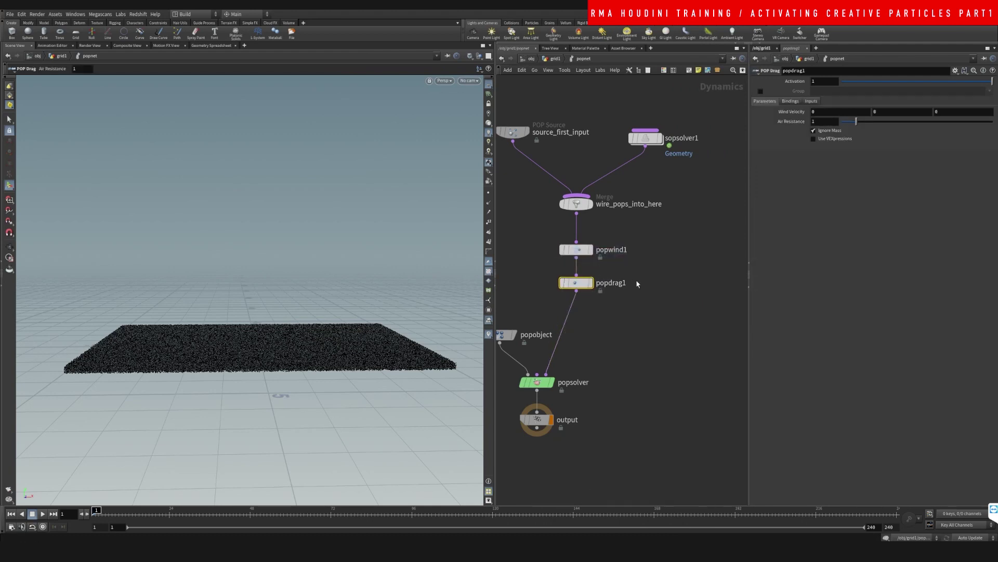
pyautogui.click(826, 142)
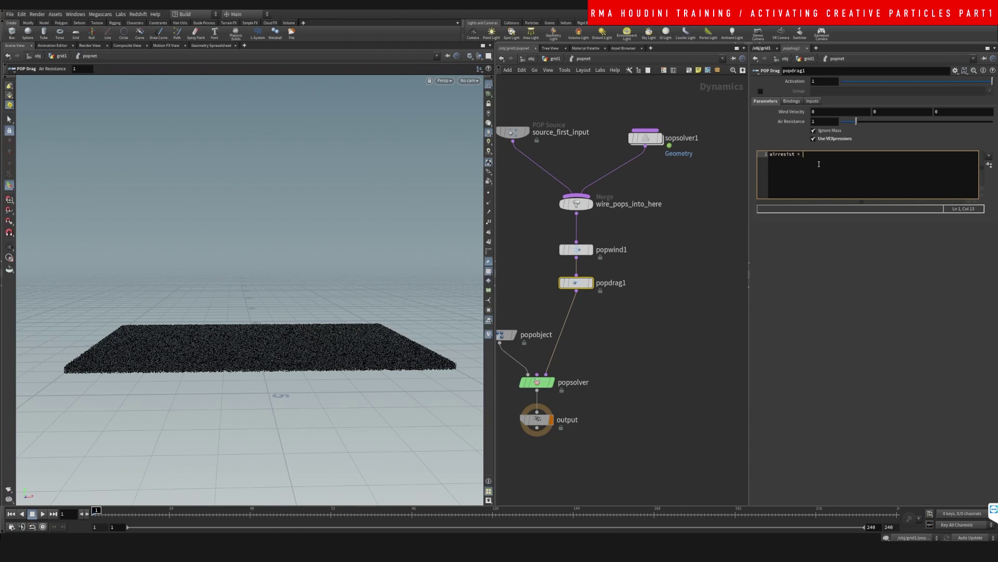
pyautogui.write('airresist = fit01(rand(@ptnum),0,10)')
pyautogui.write('*@mask;')
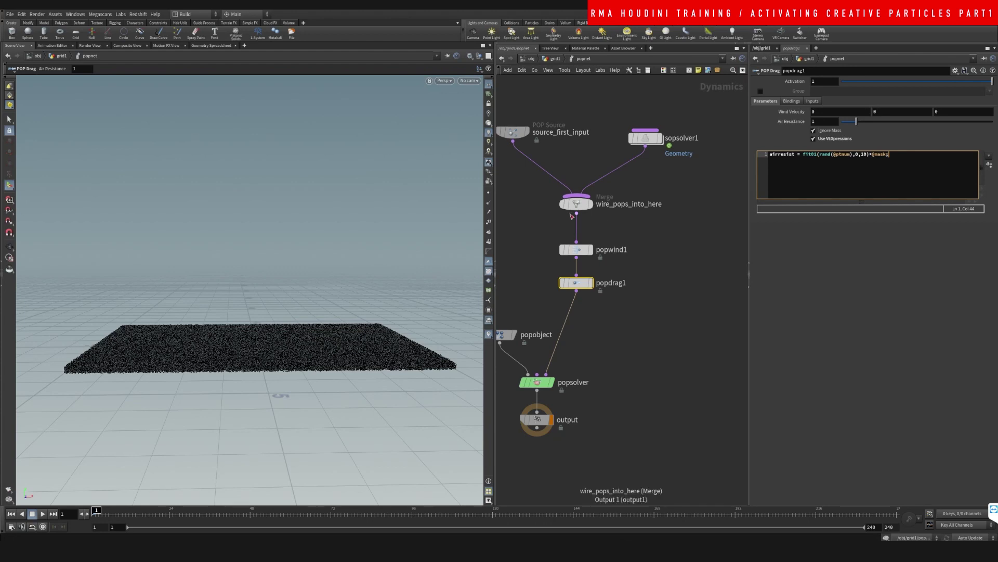
# - Play the simulation with the drag applied and examine the rising particles around frame 66 from a higher angle
pyautogui.click(45, 514)
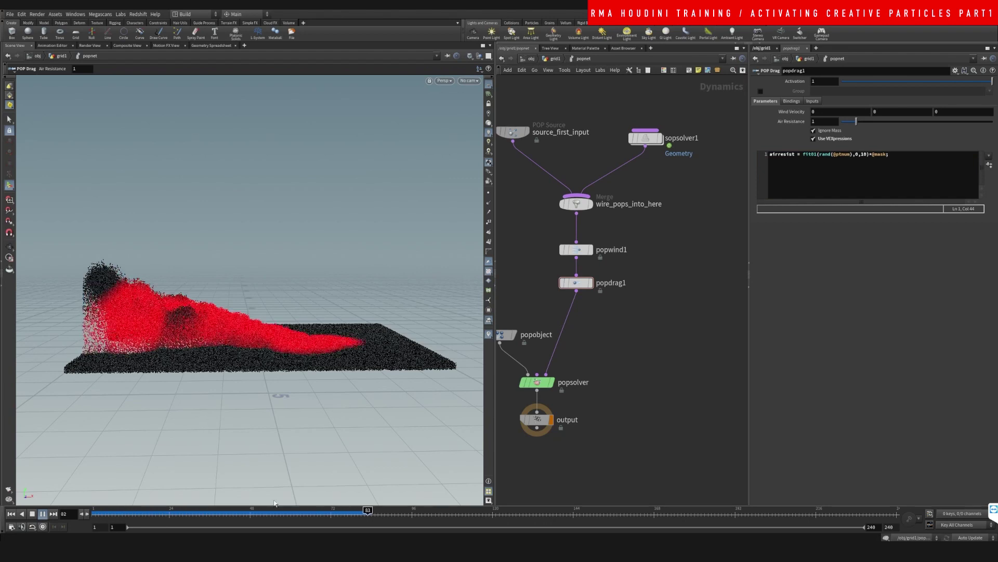
pyautogui.click(314, 517)
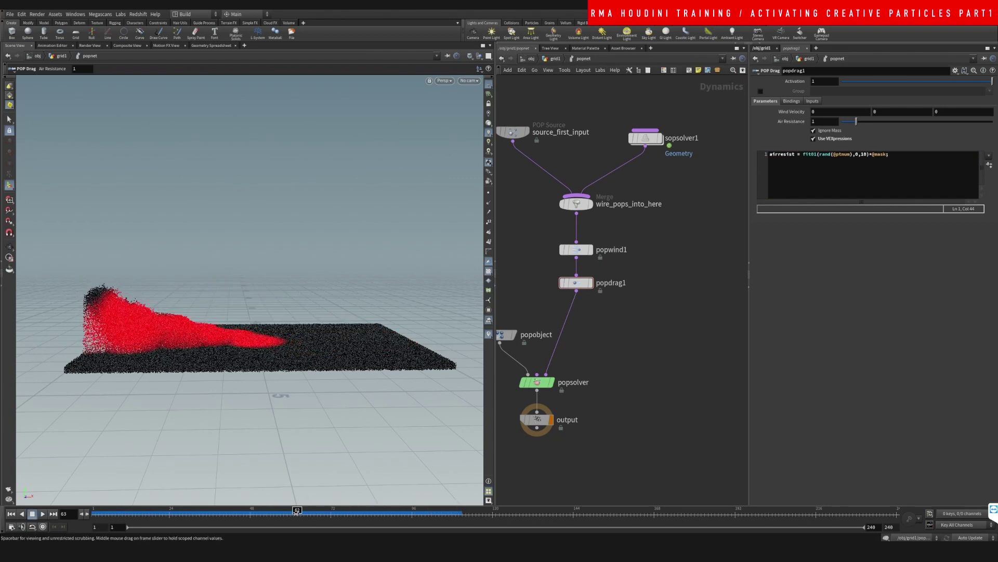
pyautogui.moveTo(275, 393); pyautogui.dragTo(260, 336)
pyautogui.moveTo(266, 323); pyautogui.dragTo(262, 341, button='middle')
pyautogui.moveTo(262, 341); pyautogui.dragTo(274, 324)
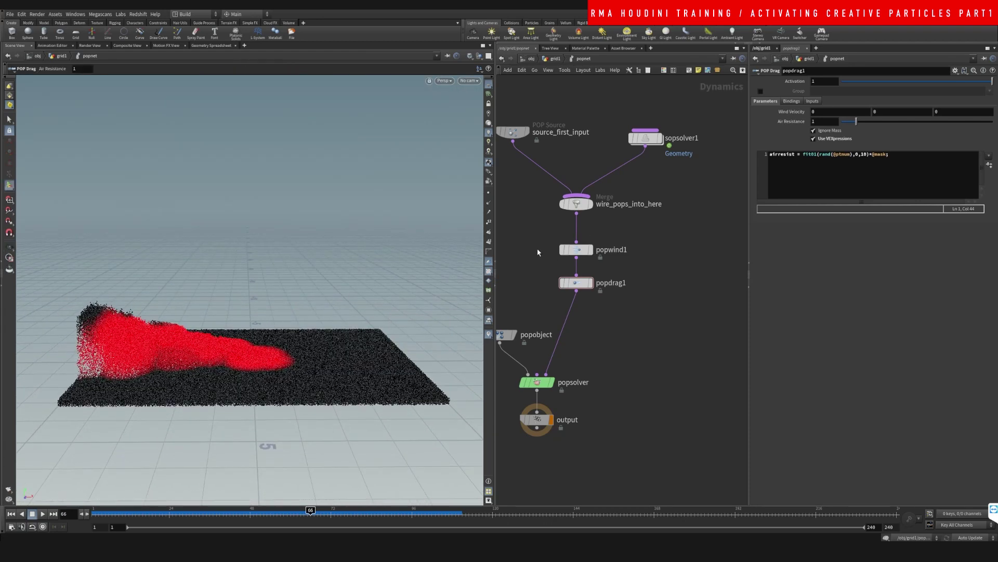
# - Move popwind1 and popdrag1 closer together below the merge node
pyautogui.click(586, 251)
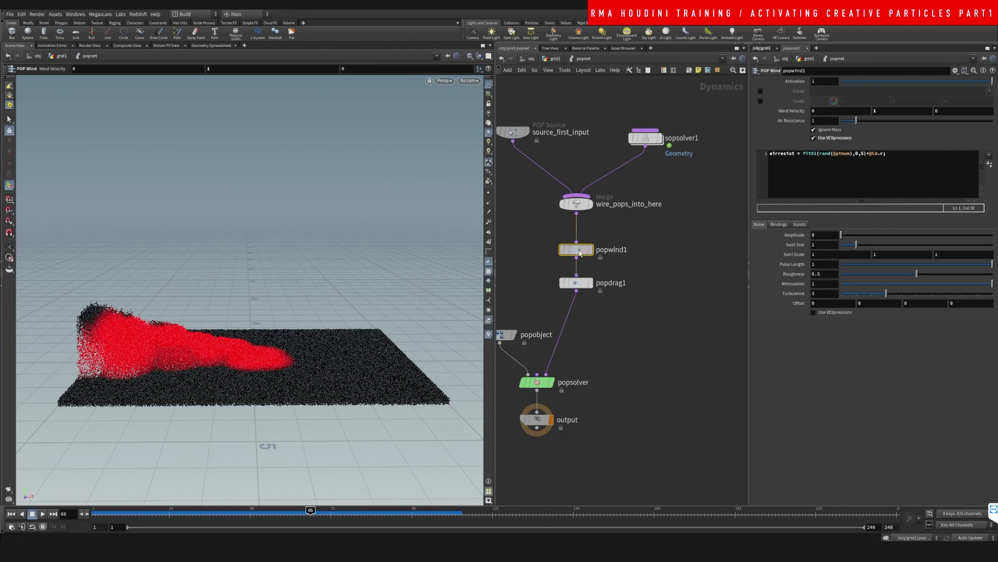
pyautogui.moveTo(577, 249); pyautogui.dragTo(578, 241)
pyautogui.moveTo(578, 282); pyautogui.dragTo(579, 269)
pyautogui.click(624, 274)
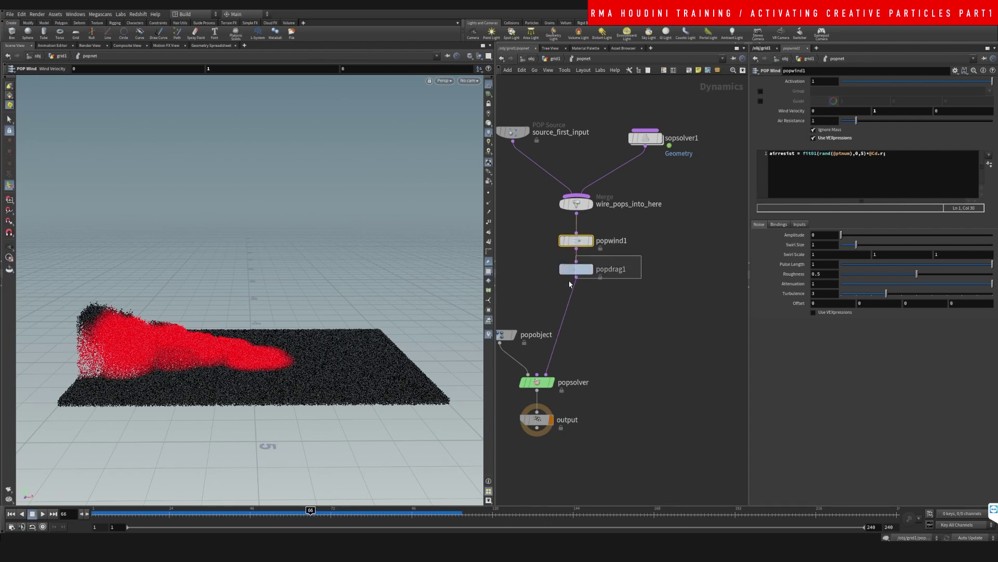
pyautogui.click(619, 238)
# - Examine the particle shape at frame 97 from another angle and rewind the simulation to frame 1
pyautogui.moveTo(310, 512); pyautogui.dragTo(415, 503)
pyautogui.press('Escape')
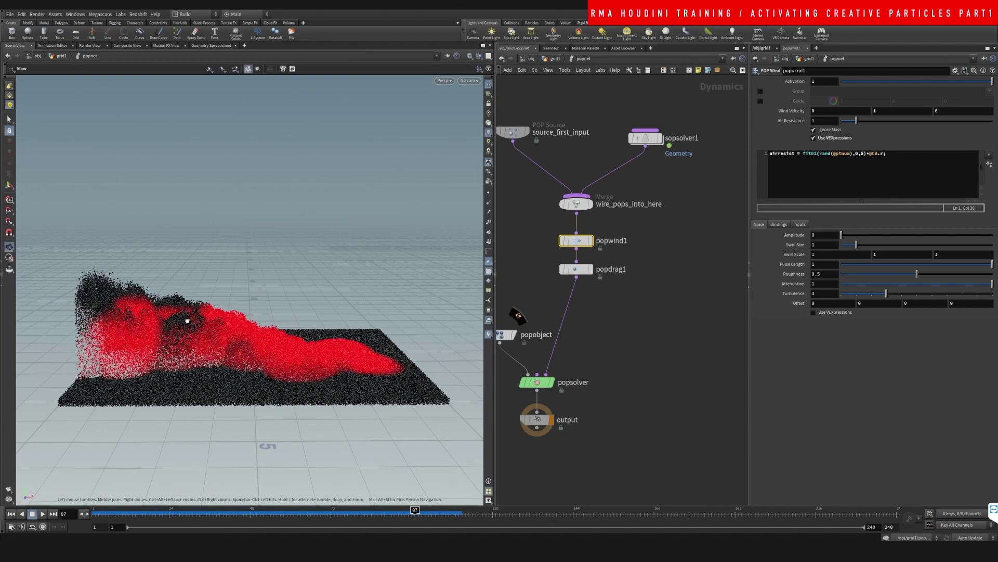
pyautogui.moveTo(187, 319)
pyautogui.mouseDown()
pyautogui.moveTo(133, 330)
pyautogui.moveTo(108, 322)
pyautogui.moveTo(98, 295)
pyautogui.moveTo(201, 323)
pyautogui.mouseUp()
pyautogui.press('Return')
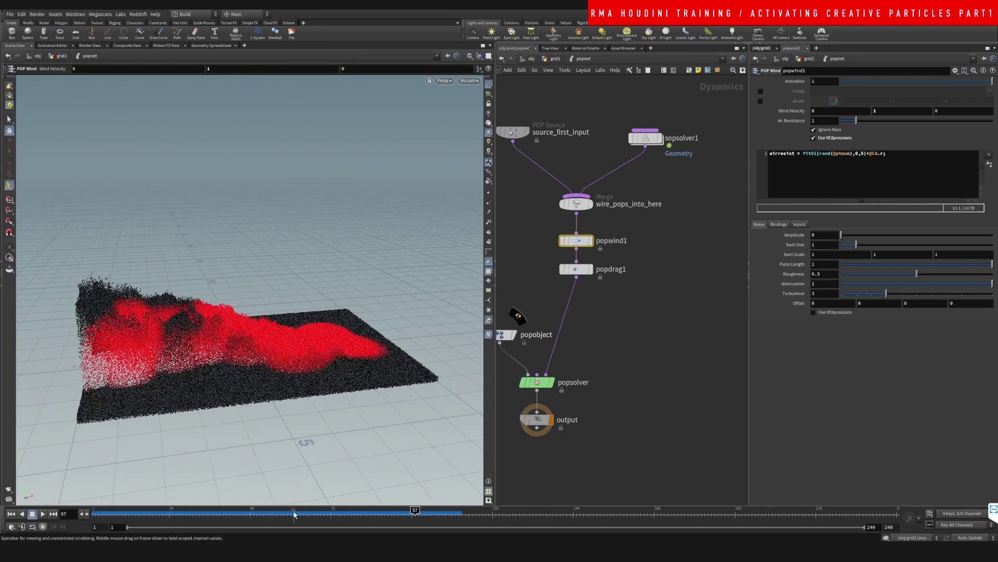
pyautogui.moveTo(283, 510); pyautogui.dragTo(97, 511)
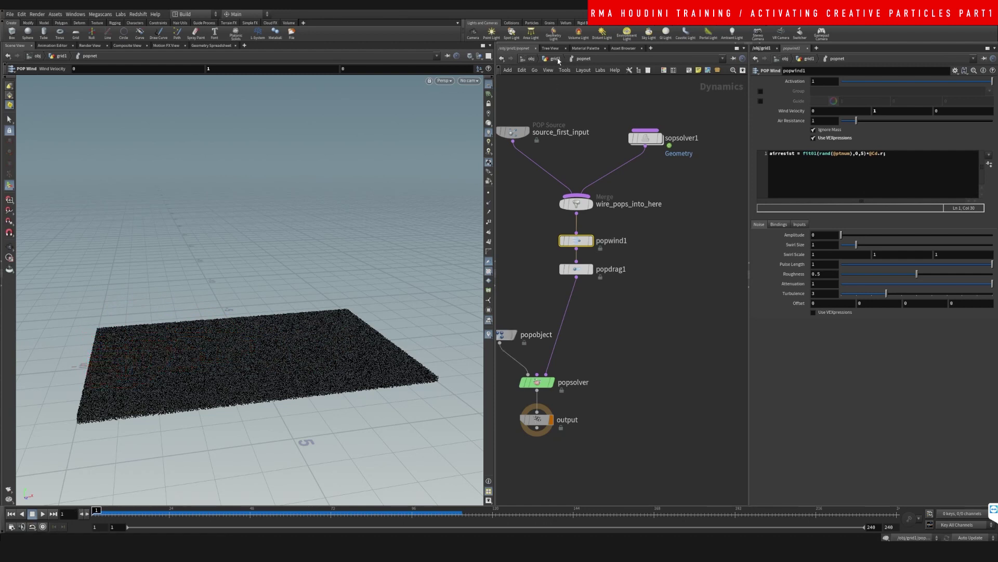
# - Return to the grid1 level and set the noise amplitude of attribvop1 to 3
pyautogui.press('u')
pyautogui.click(578, 302)
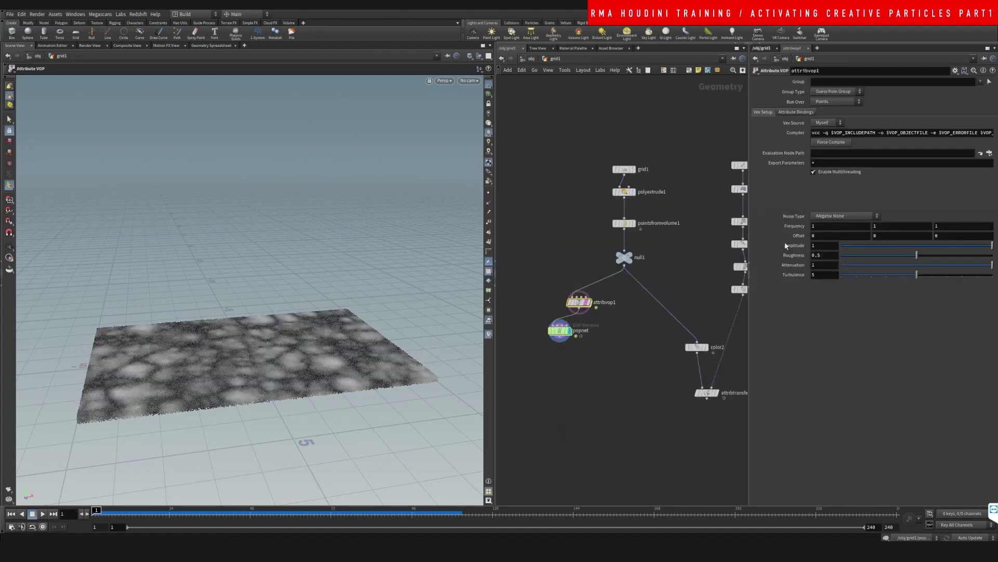
pyautogui.moveTo(792, 247); pyautogui.dragTo(791, 247, button='middle')
pyautogui.moveTo(906, 244); pyautogui.dragTo(910, 247, button='middle')
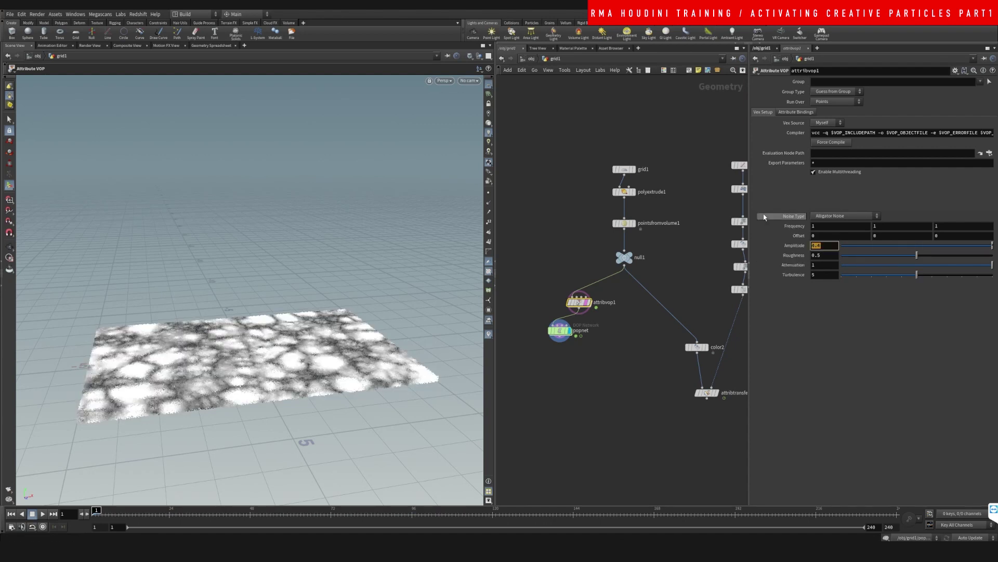
pyautogui.write('3')
pyautogui.press('Return')
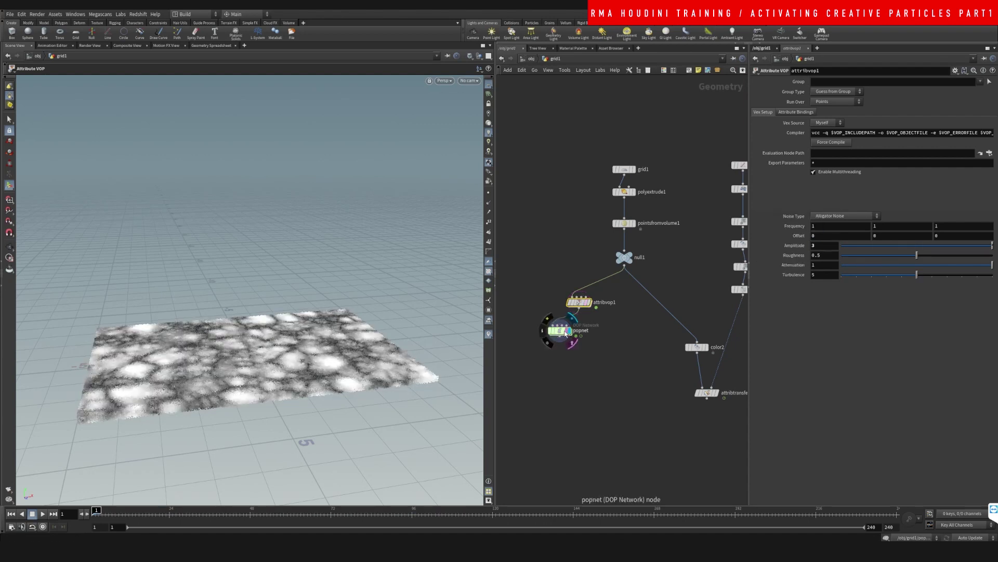
# - Insert a POP Color node inside popnet between popdrag1 and popsolver and align it under popdrag1
pyautogui.doubleClick(565, 334)
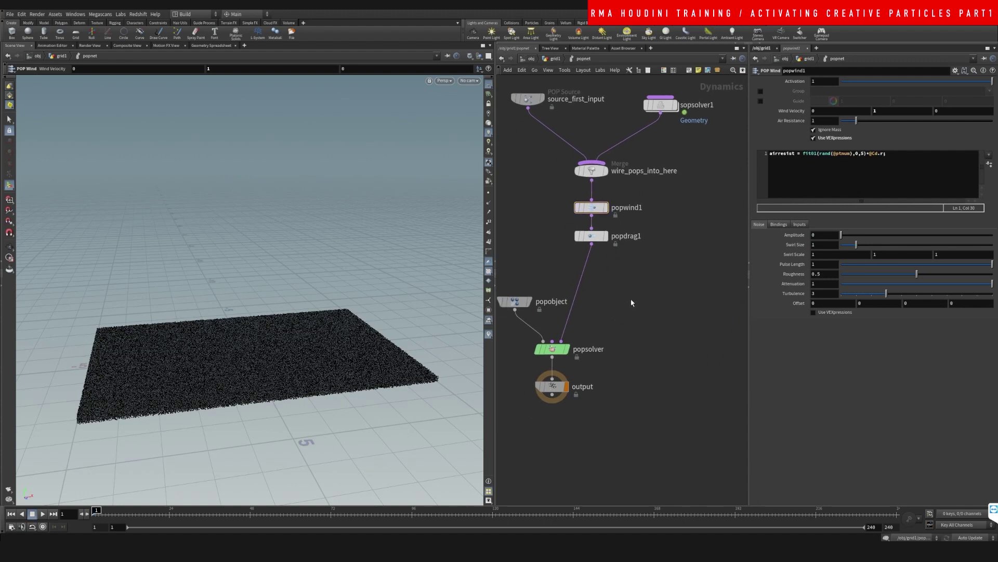
pyautogui.press('Tab')
pyautogui.write('popco')
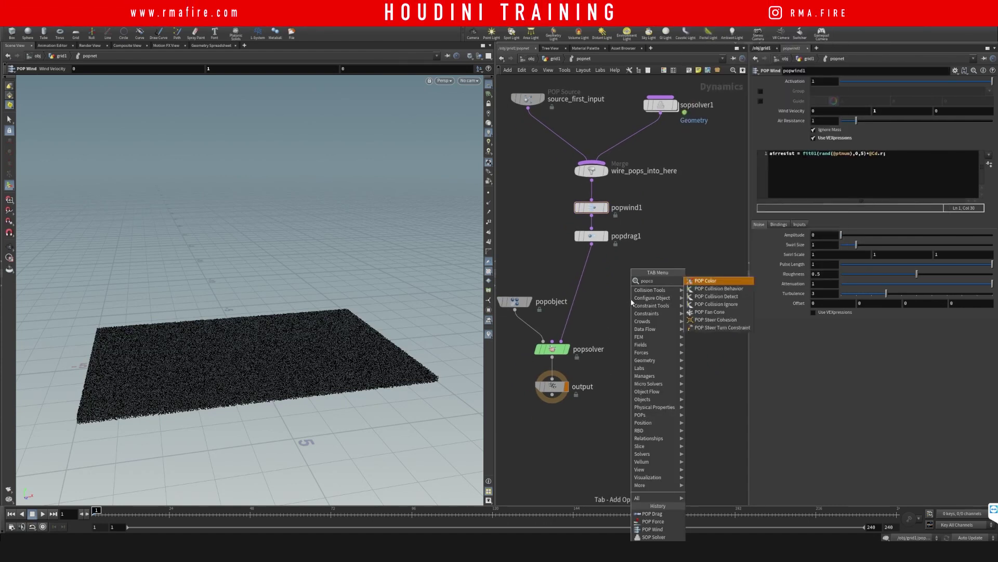
pyautogui.press('Return')
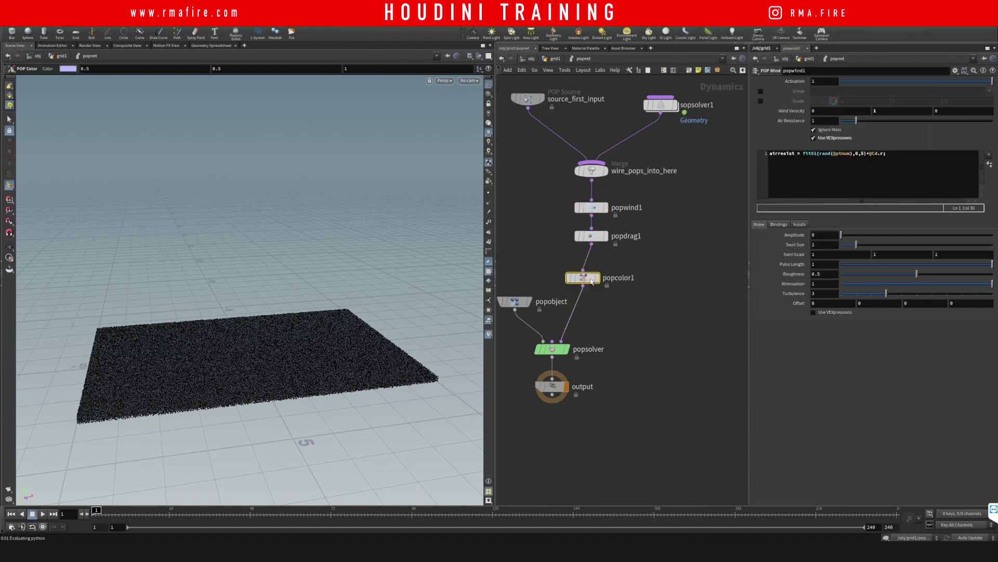
pyautogui.click(589, 282)
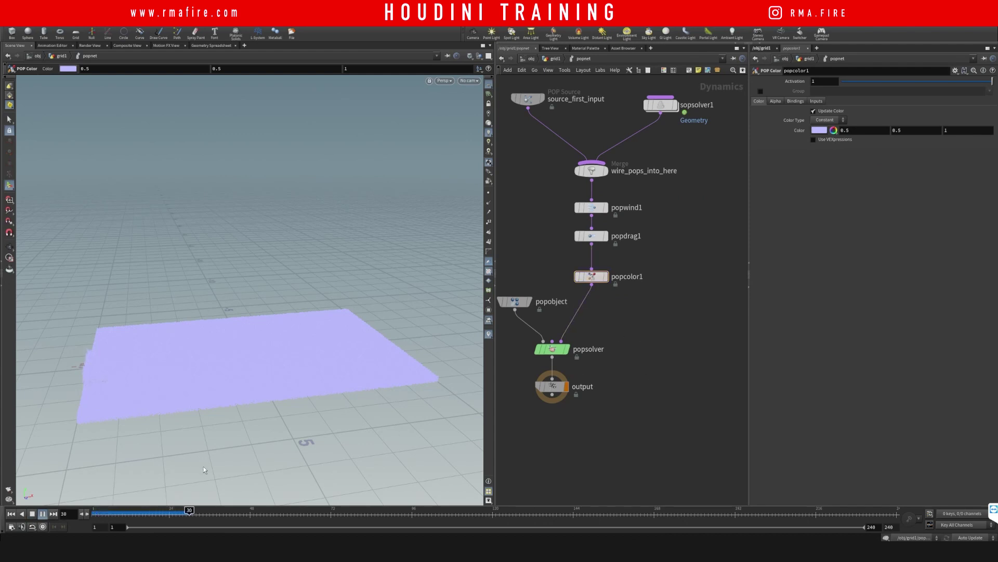
# - Delete popcolor1 from the popnet network, then replay the simulation from frame 1 and scrub back through it
pyautogui.click(11, 513)
pyautogui.moveTo(553, 259); pyautogui.dragTo(617, 303)
pyautogui.press('Delete')
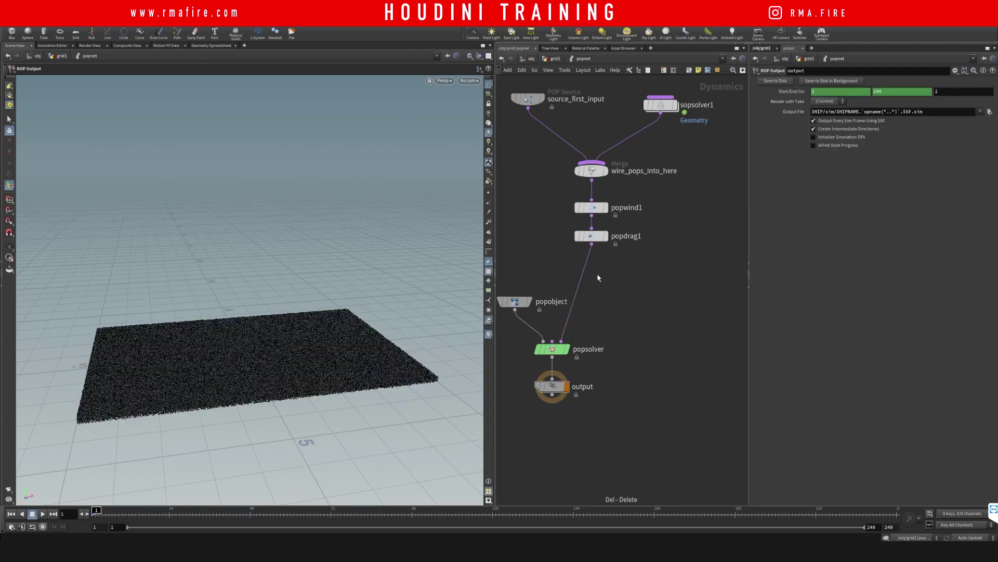
pyautogui.click(44, 514)
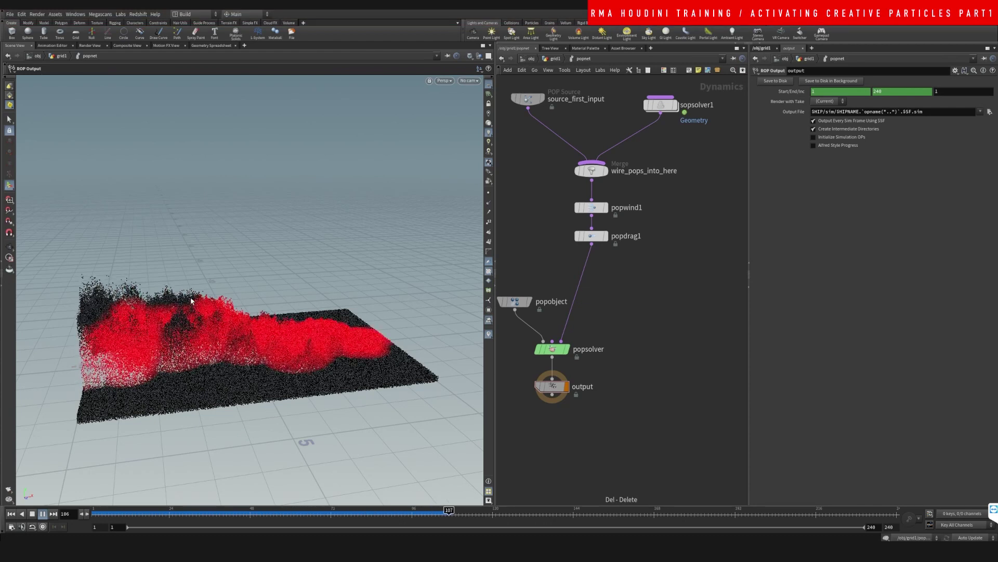
pyautogui.click(402, 512)
pyautogui.moveTo(401, 513)
pyautogui.mouseDown()
pyautogui.moveTo(239, 512)
pyautogui.moveTo(503, 510)
pyautogui.moveTo(260, 507)
pyautogui.moveTo(193, 493)
pyautogui.moveTo(489, 481)
pyautogui.moveTo(230, 501)
pyautogui.mouseUp()
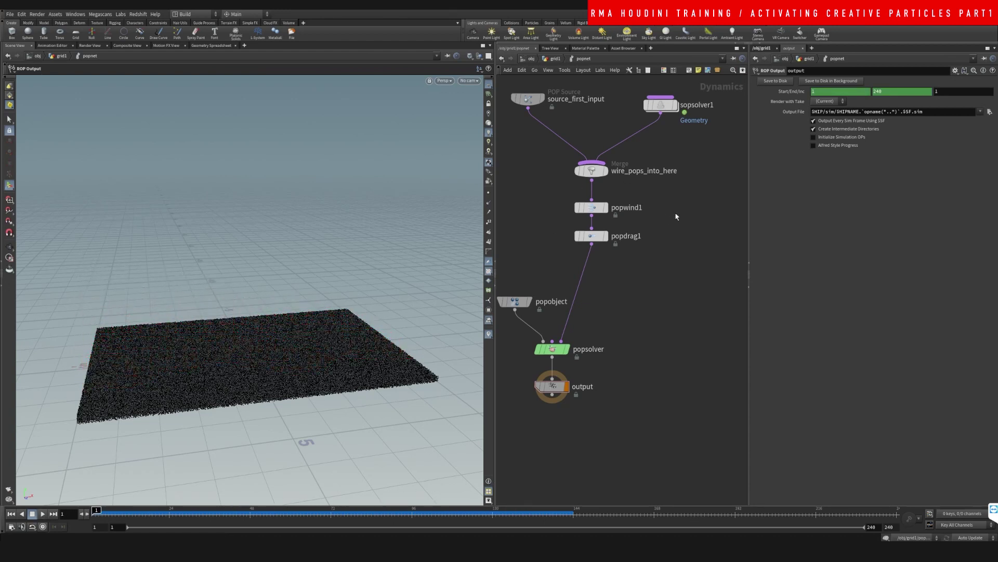
# - Set the X wind velocity of popwind1 to 0.5 and play the simulation
pyautogui.click(591, 207)
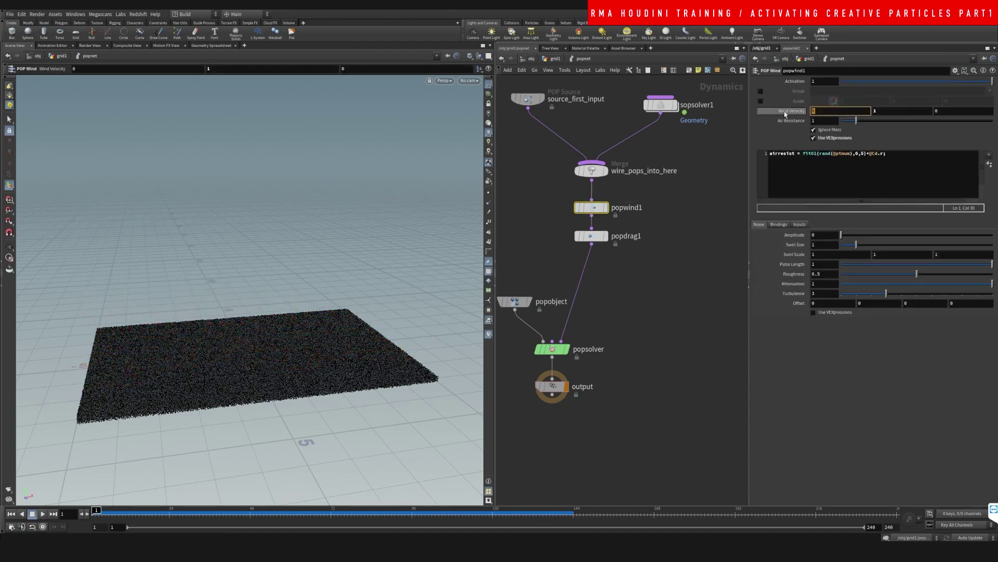
pyautogui.press('Return')
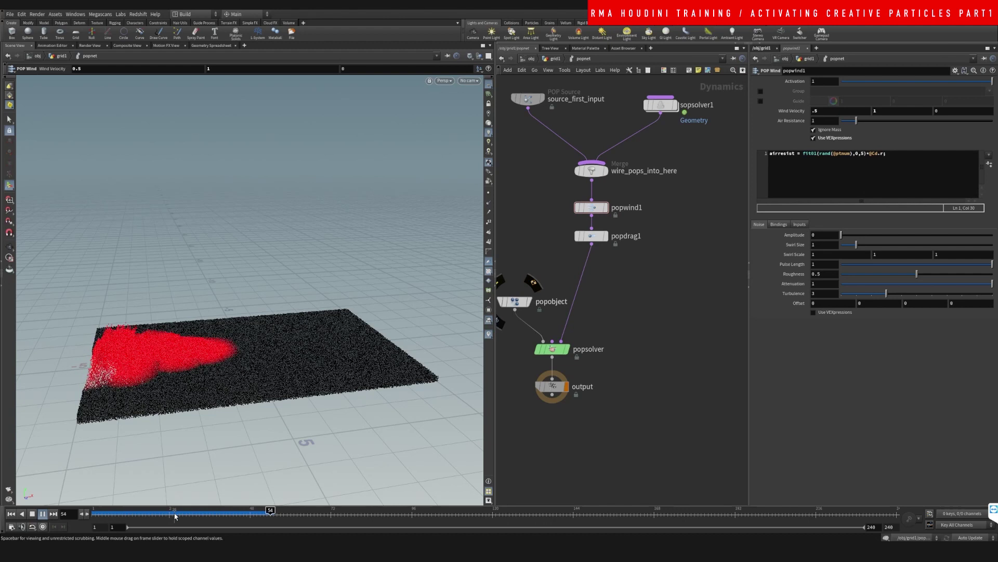
pyautogui.click(32, 513)
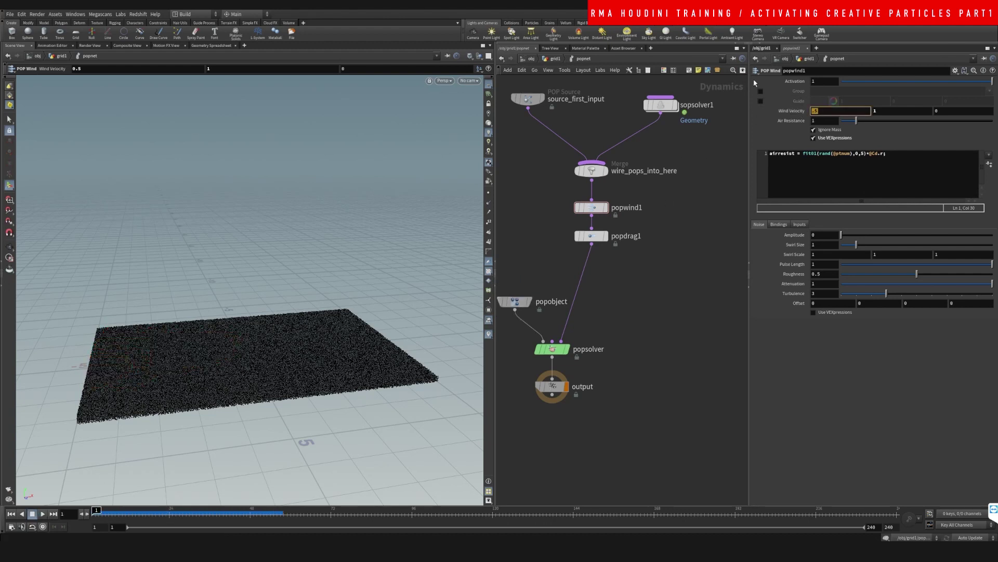
# - Set the X wind velocity of popwind1 to -0.5, then replay and scrub the simulation
pyautogui.write('-.5')
pyautogui.press('Return')
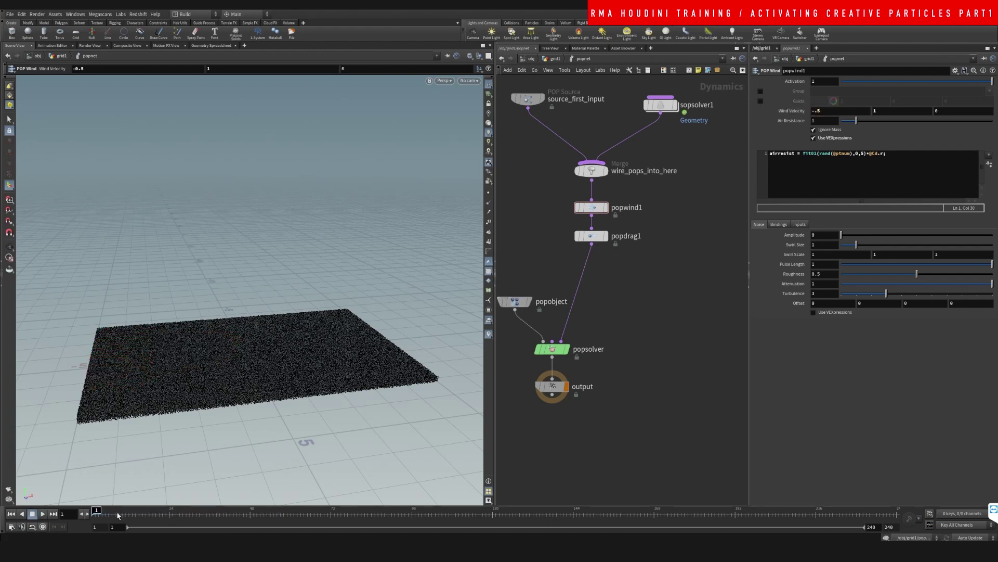
pyautogui.click(42, 514)
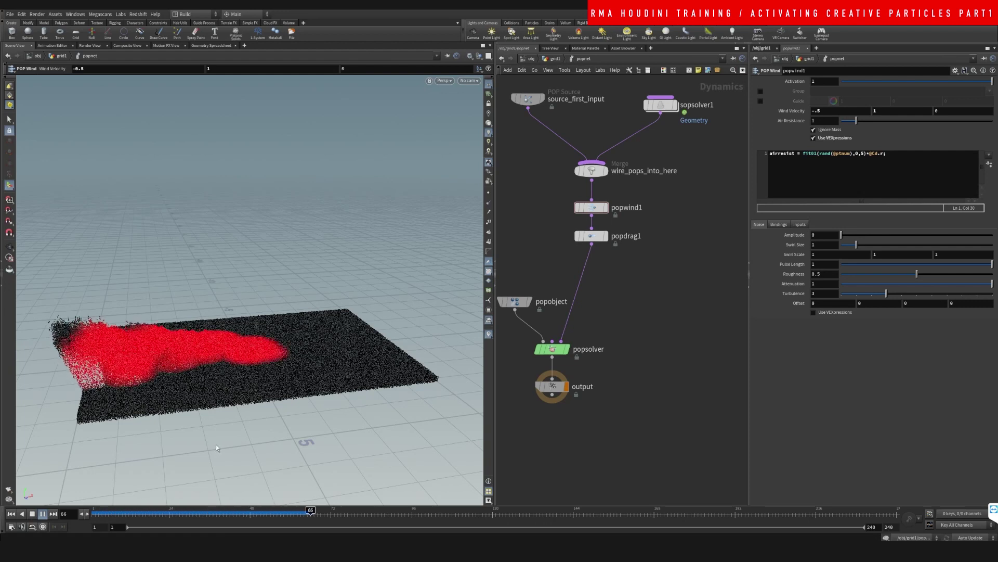
pyautogui.click(253, 512)
pyautogui.moveTo(253, 512); pyautogui.dragTo(233, 511)
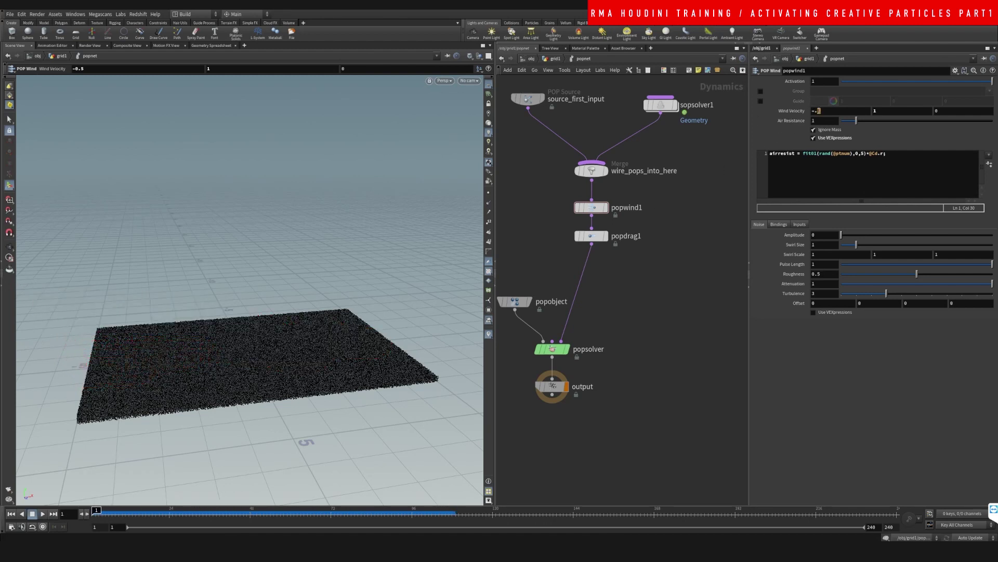
# - Set the X wind velocity of popwind1 to -0.1, replay the simulation and scrub to frame 37
pyautogui.press('Return')
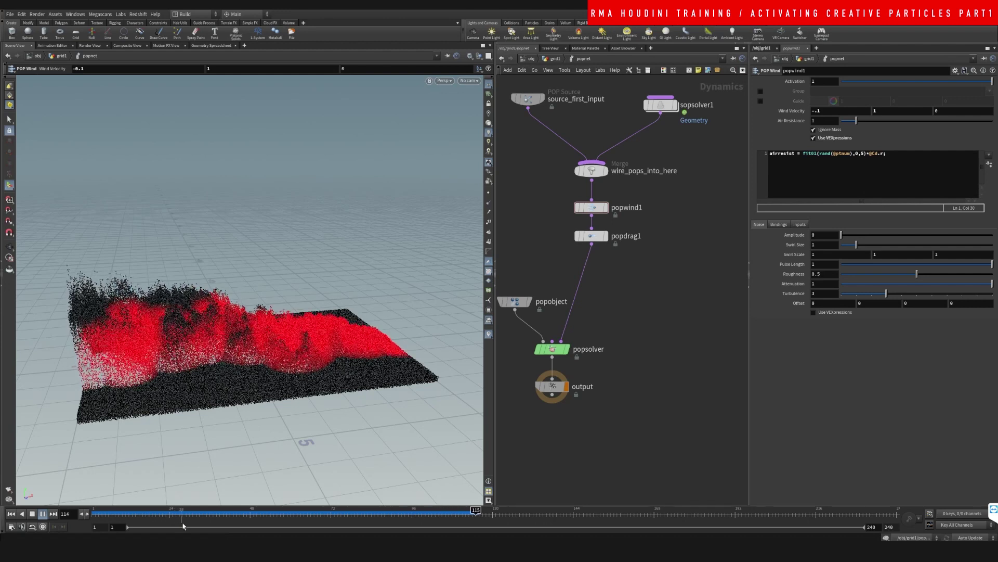
pyautogui.click(169, 511)
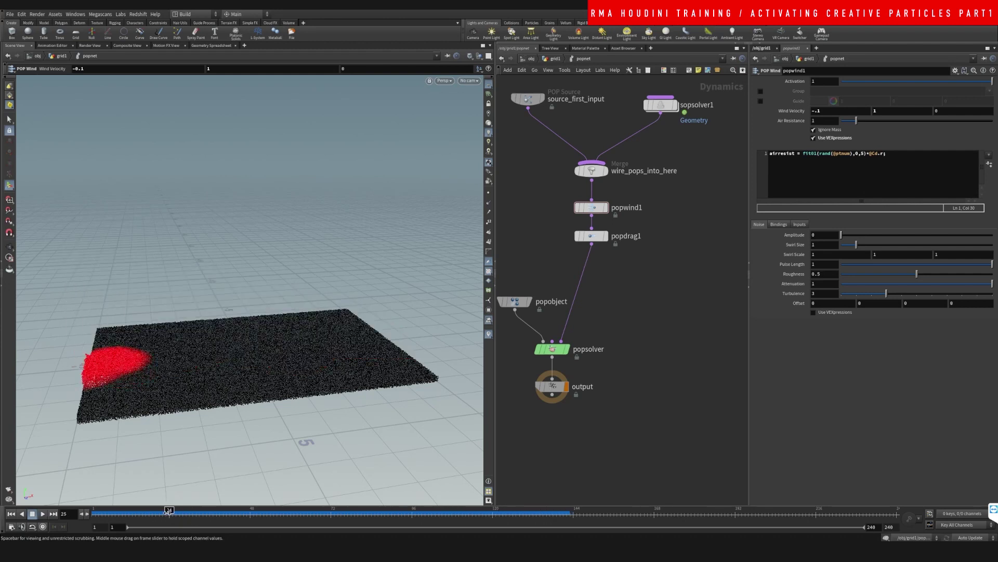
pyautogui.moveTo(169, 511); pyautogui.dragTo(213, 510)
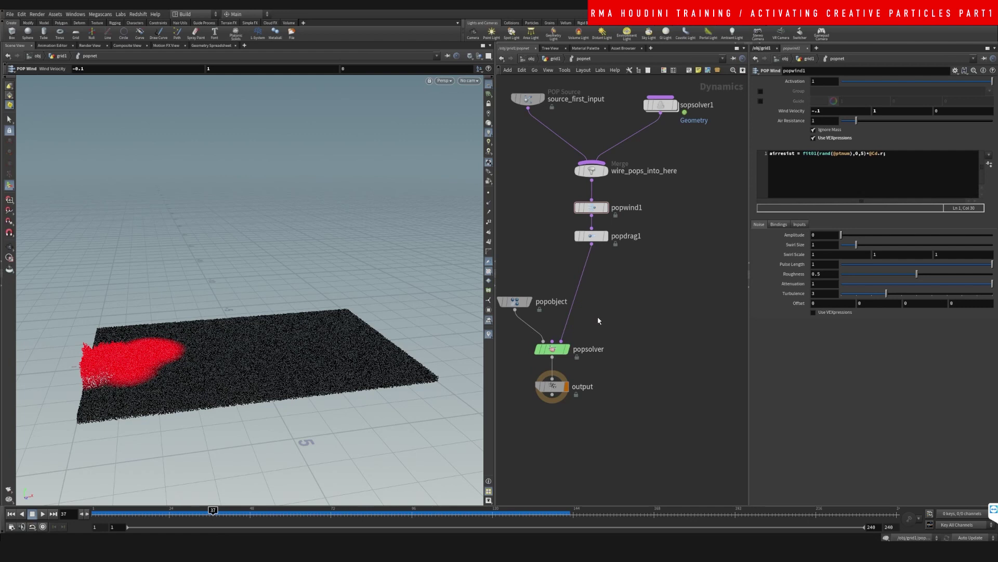
# - Examine the shape of the rising red particles at frame 87 up close and from another angle
pyautogui.moveTo(657, 317); pyautogui.dragTo(668, 307, button='middle')
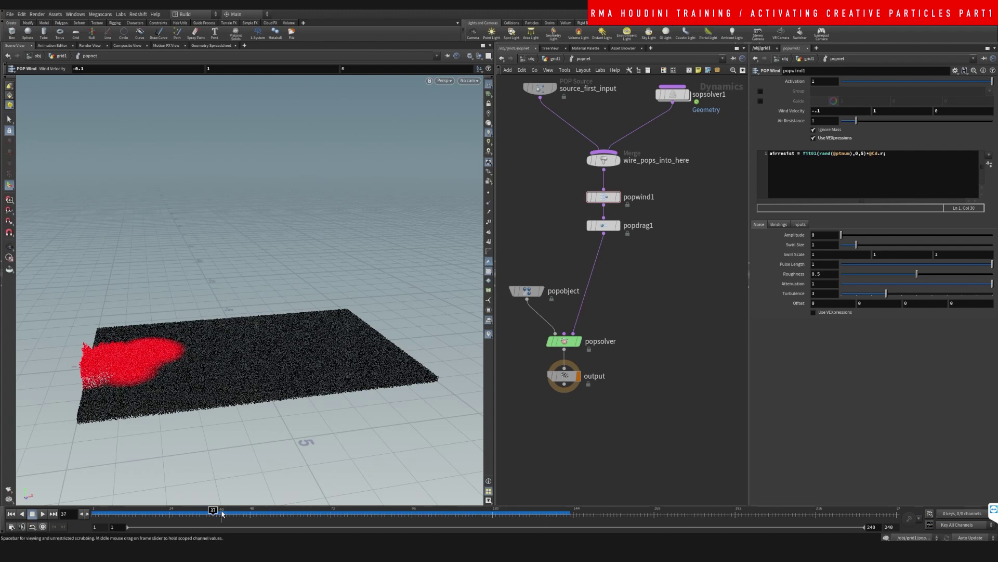
pyautogui.press('Up')
pyautogui.press('Escape')
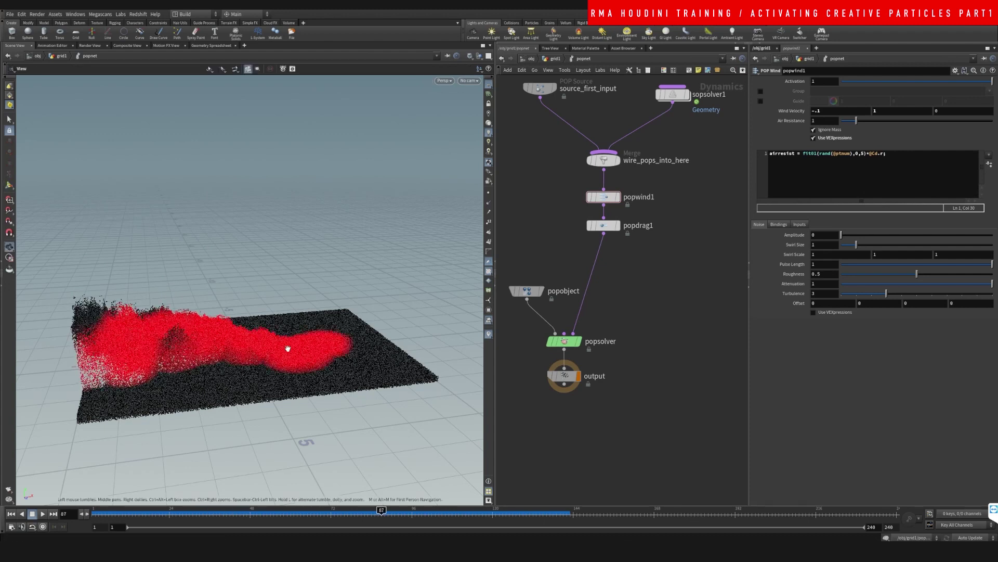
pyautogui.moveTo(285, 346); pyautogui.dragTo(236, 359)
pyautogui.moveTo(235, 359); pyautogui.dragTo(274, 314, button='right')
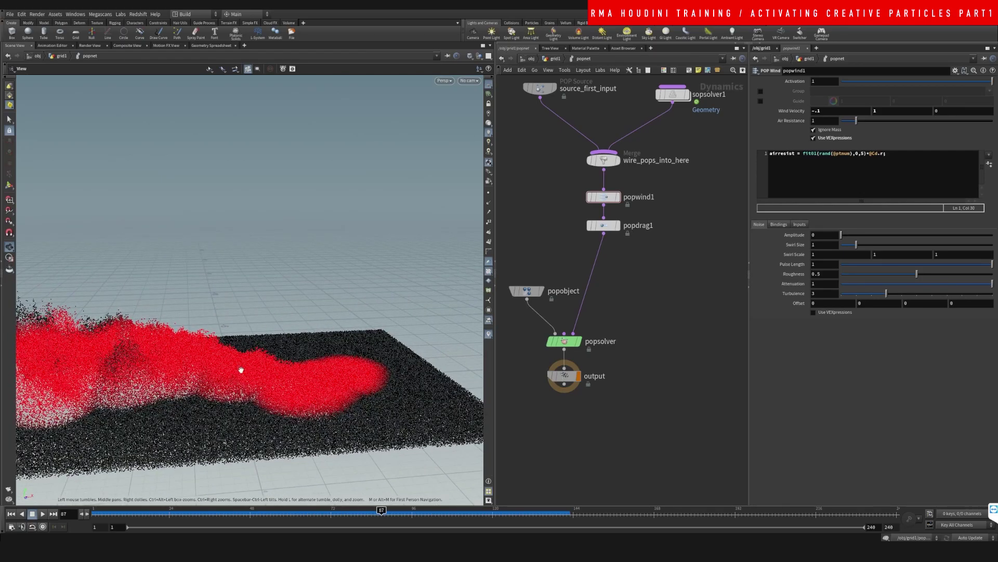
pyautogui.moveTo(241, 369); pyautogui.dragTo(235, 286)
pyautogui.press('Return')
pyautogui.press('Escape')
pyautogui.press('Return')
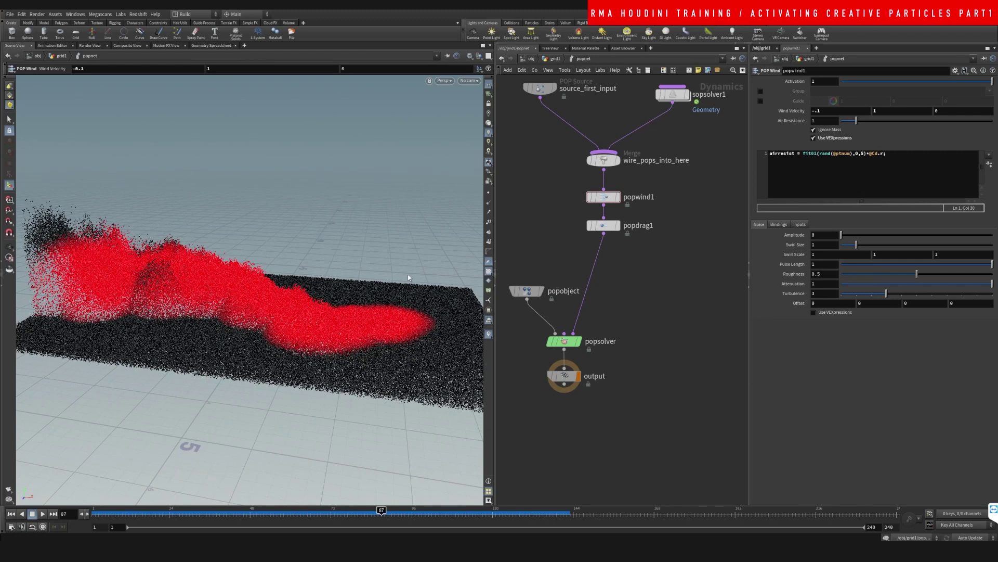
pyautogui.press('Escape')
pyautogui.moveTo(228, 268); pyautogui.dragTo(286, 229, button='right')
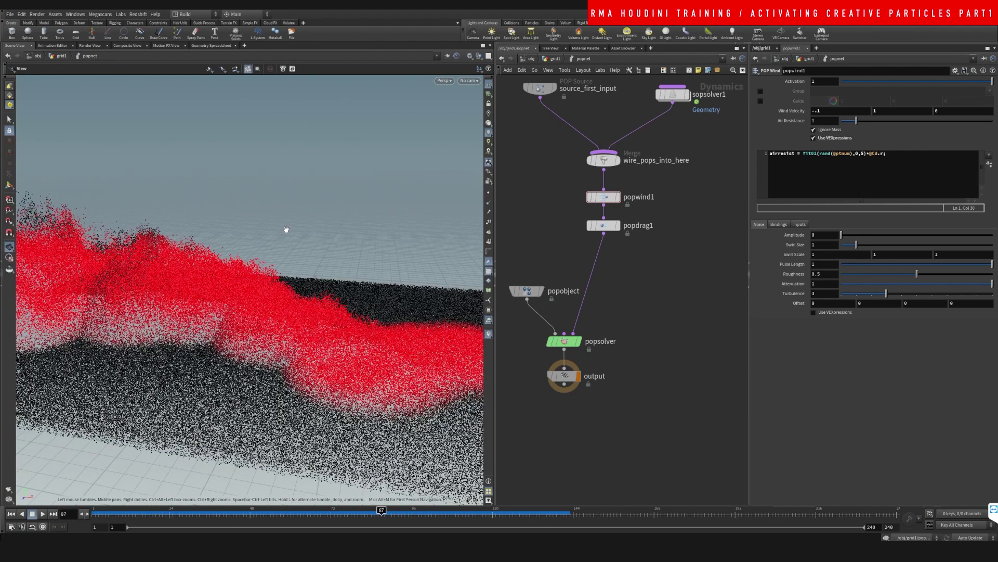
pyautogui.press('Return')
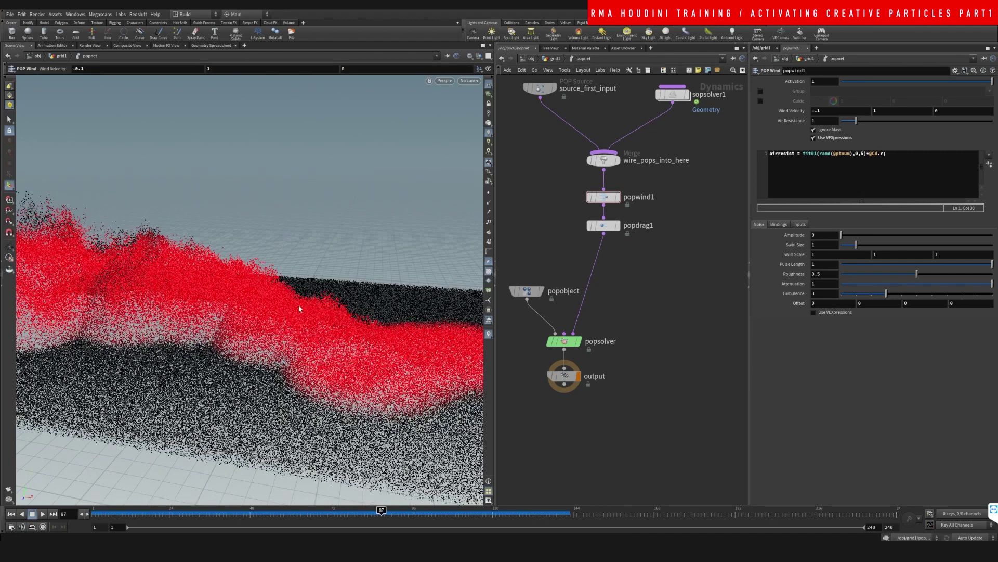
# - Increase the viewport's particle point size to about 6.88 pixels and scrub the simulation to frame 101
pyautogui.press('d')
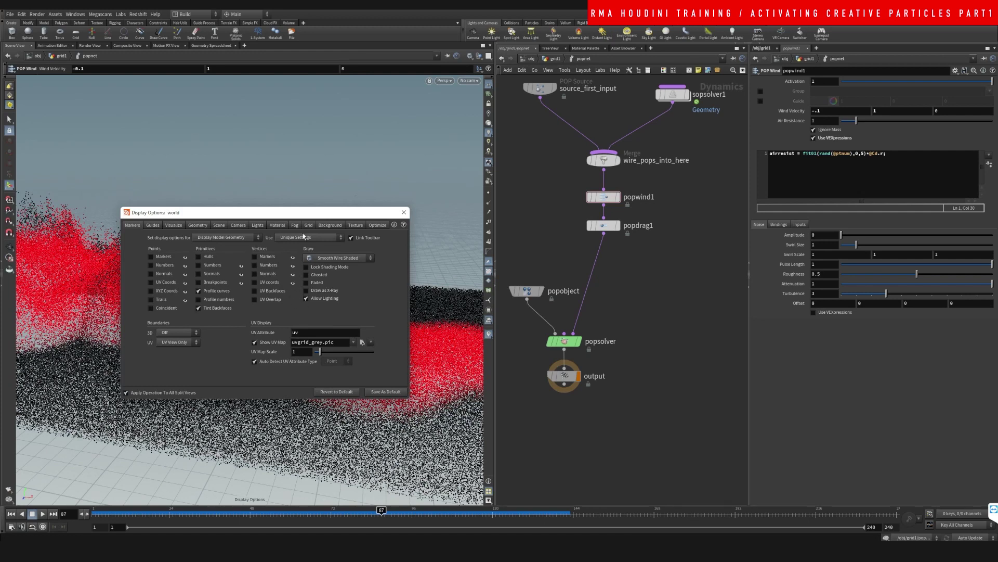
pyautogui.click(197, 225)
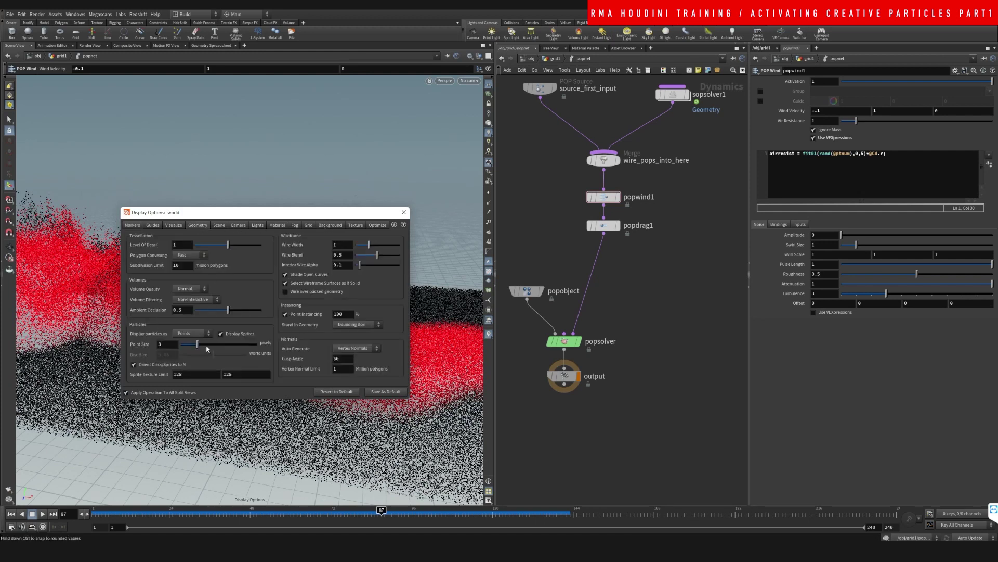
pyautogui.moveTo(206, 347); pyautogui.dragTo(231, 343)
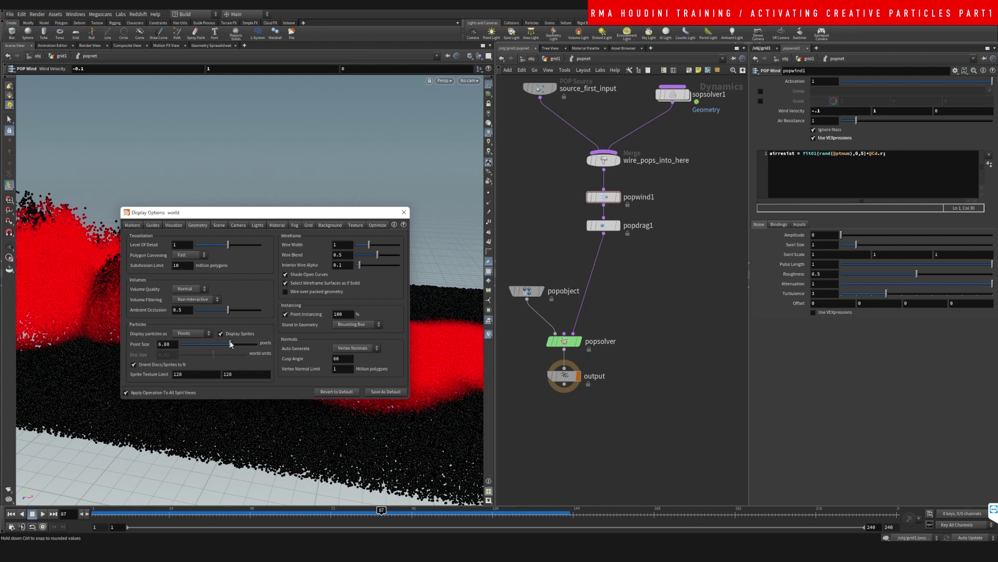
pyautogui.click(404, 212)
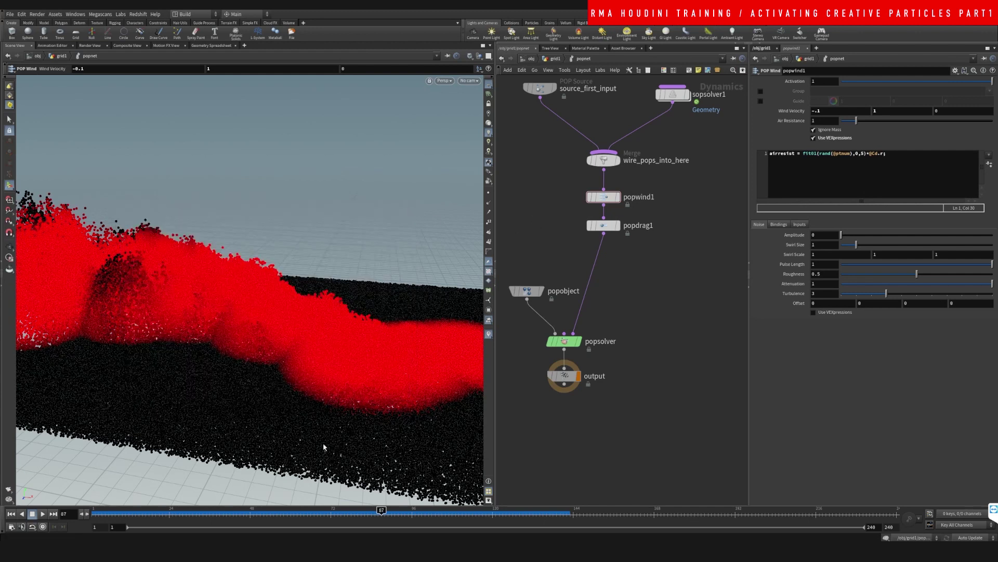
pyautogui.moveTo(343, 511); pyautogui.dragTo(428, 516)
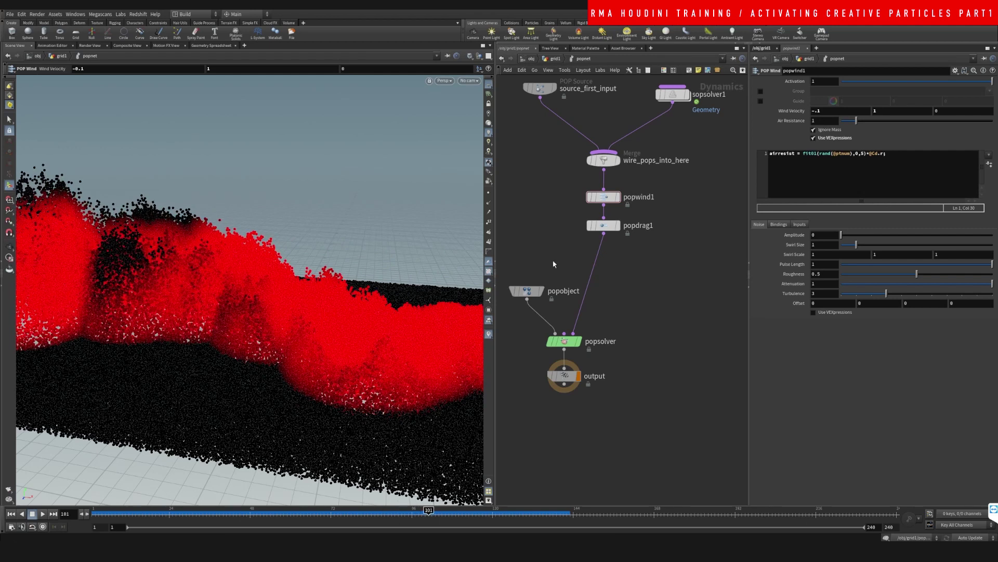